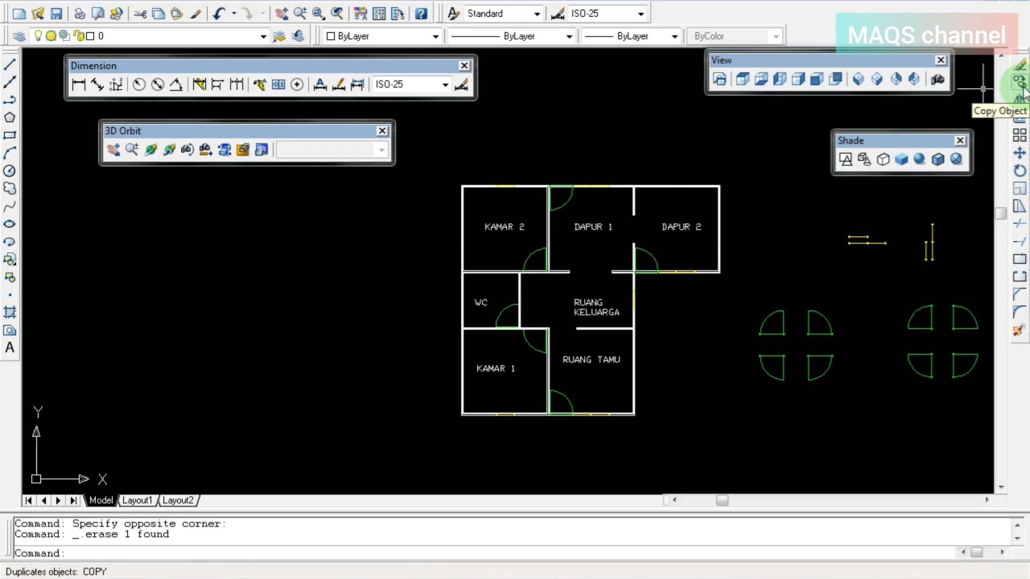
# - Copy the whole floor plan with its doors, windows and room labels about 1367 units horizontally to the left of the original
pyautogui.click(428, 158)
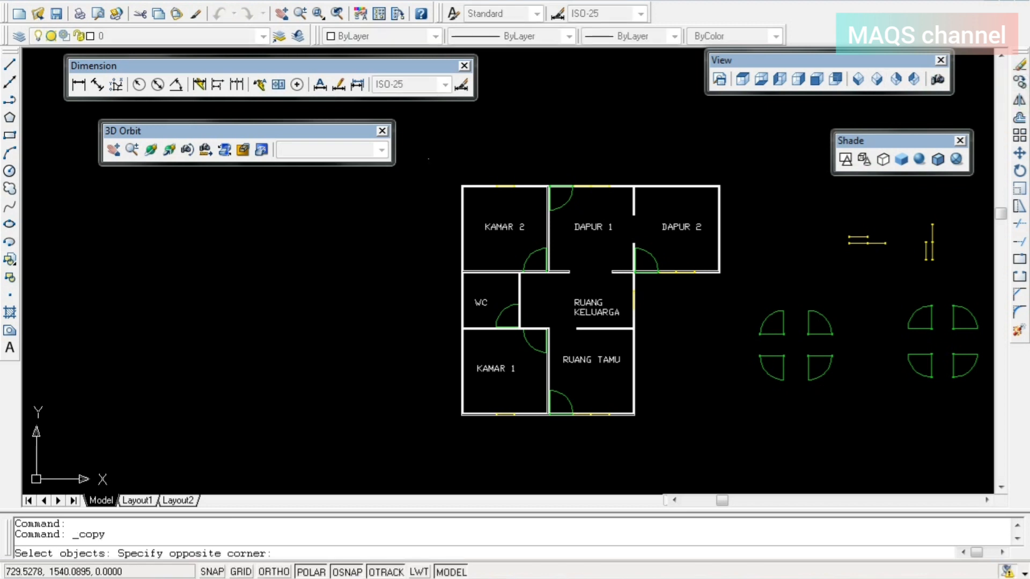
pyautogui.click(741, 464)
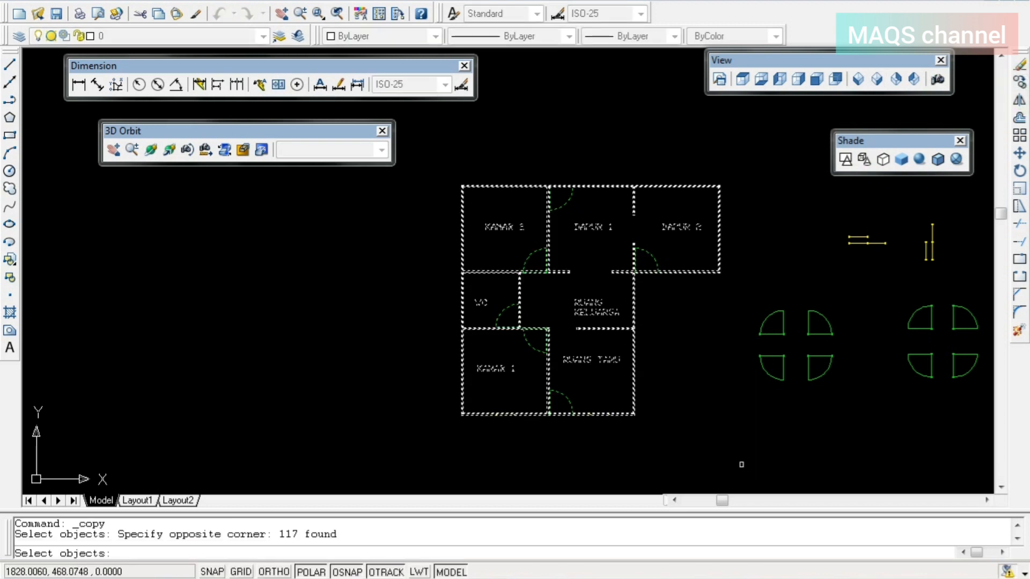
pyautogui.press('Return')
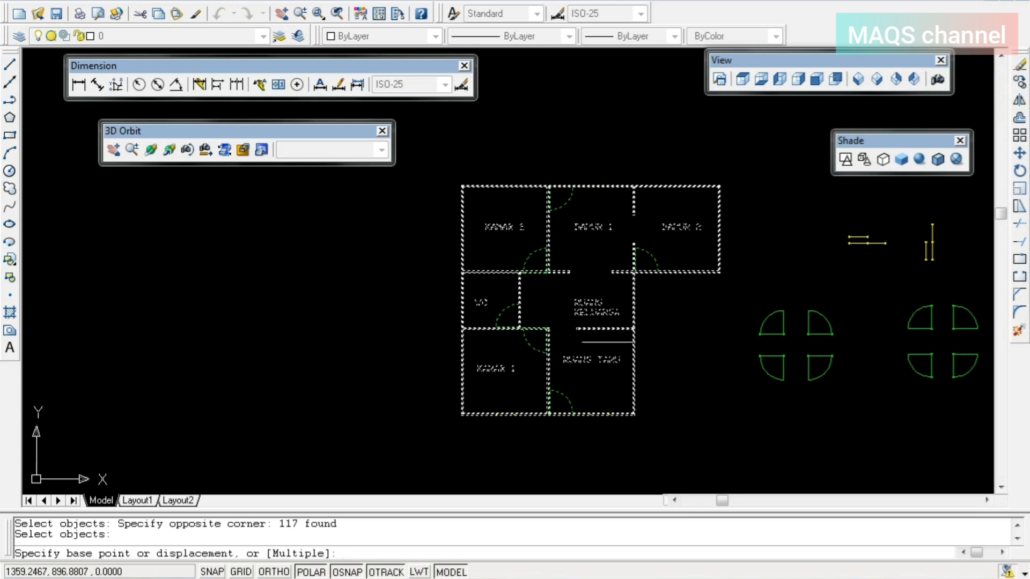
pyautogui.click(538, 296)
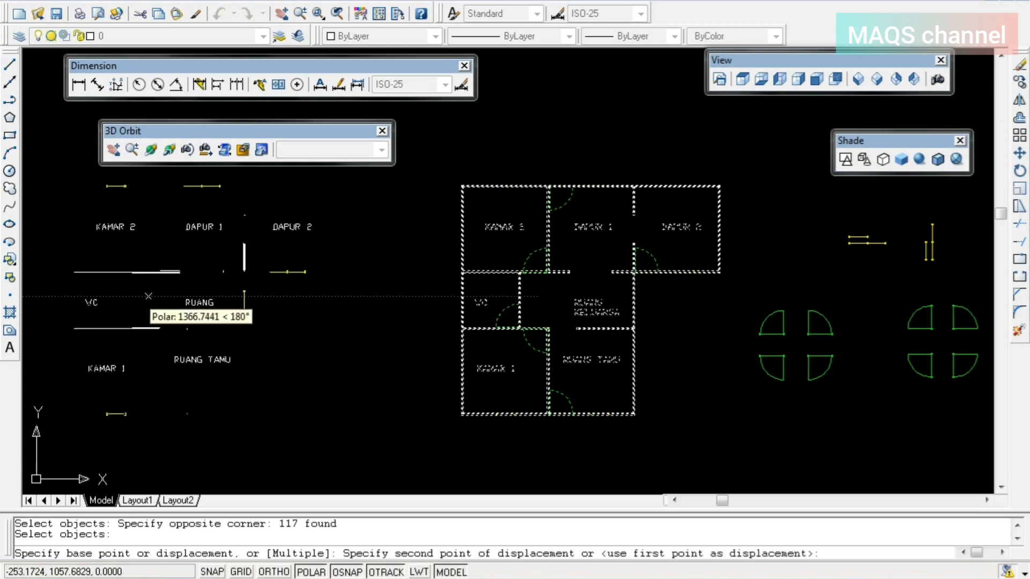
pyautogui.click(149, 292)
pyautogui.moveTo(384, 287); pyautogui.dragTo(602, 309, button='middle')
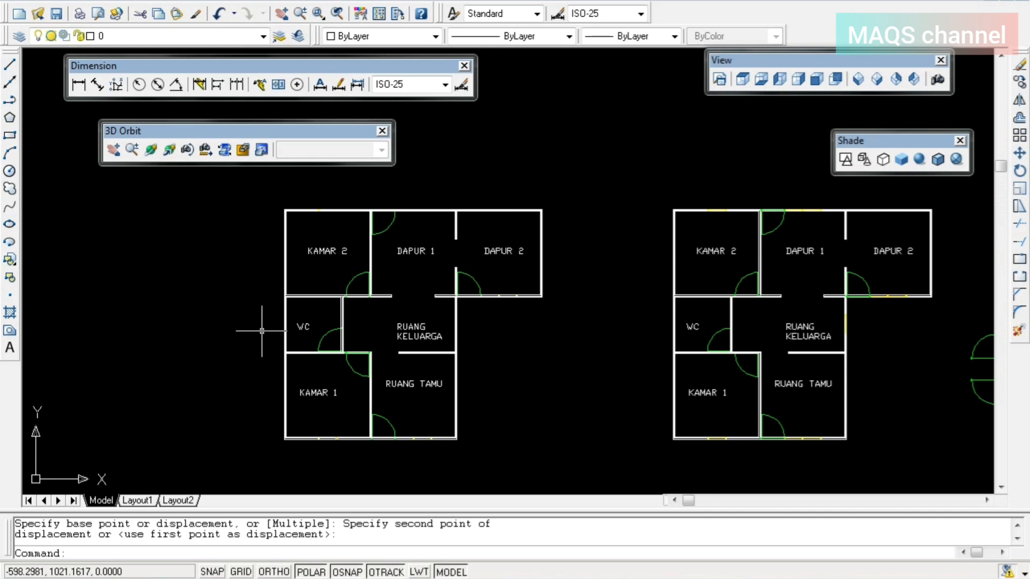
pyautogui.scroll(8, 505, 309)
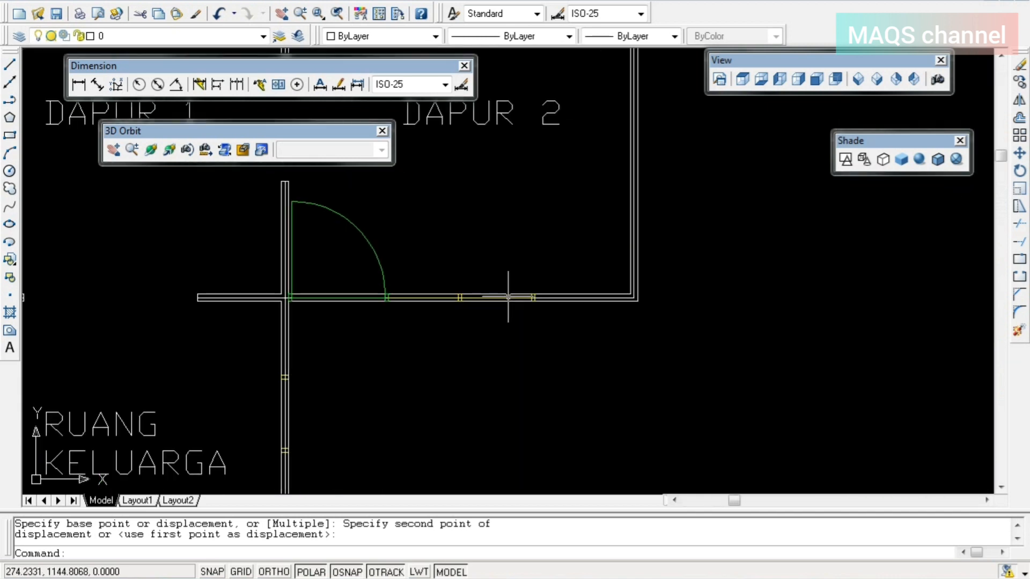
pyautogui.scroll(-2, 510, 297)
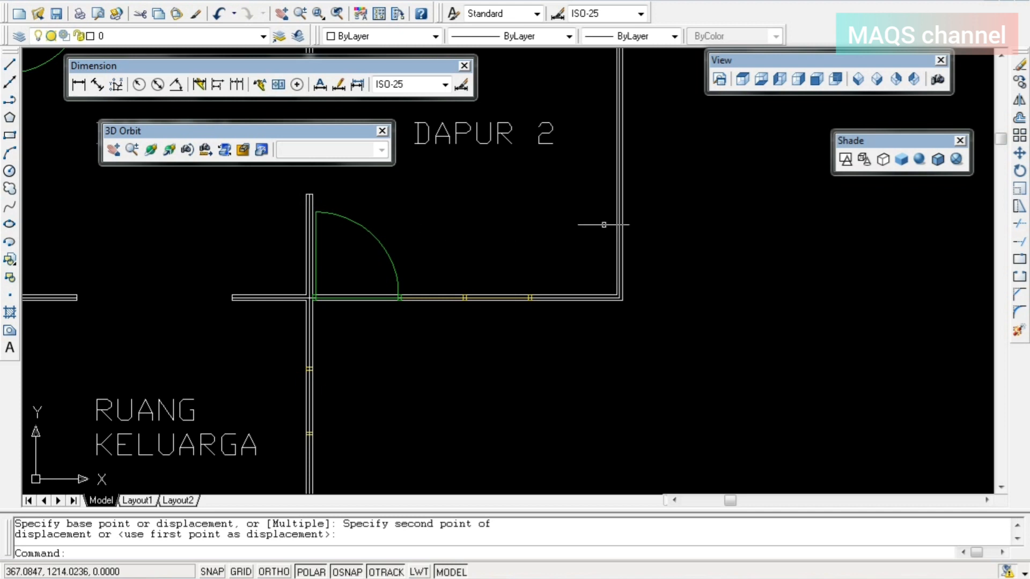
pyautogui.click(579, 327)
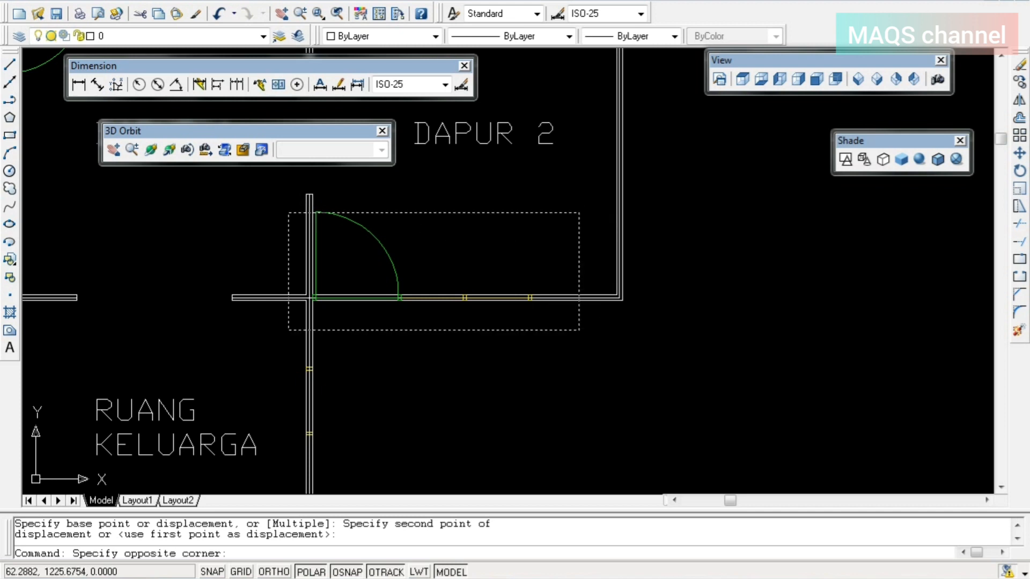
pyautogui.click(297, 204)
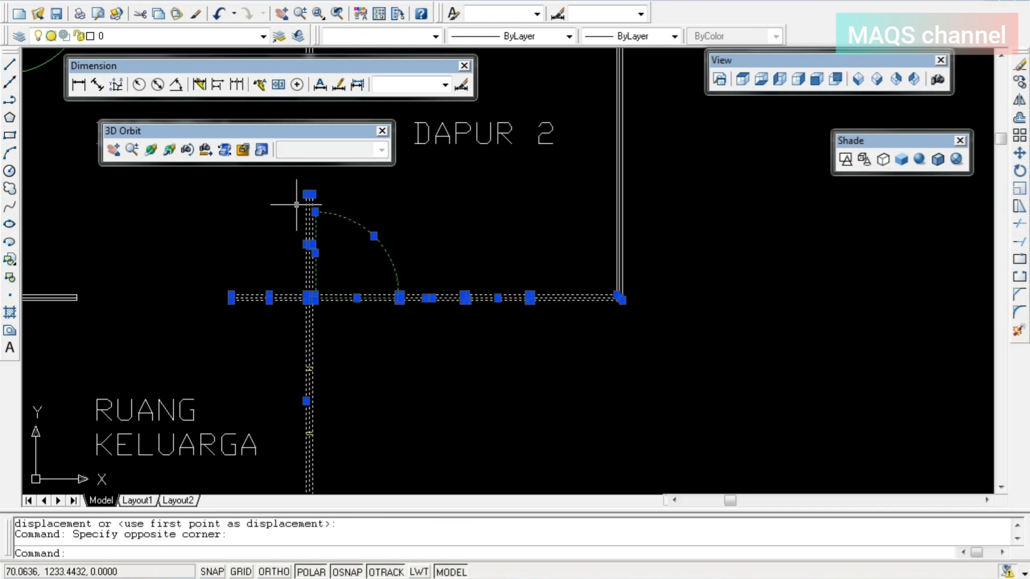
pyautogui.press('Escape')
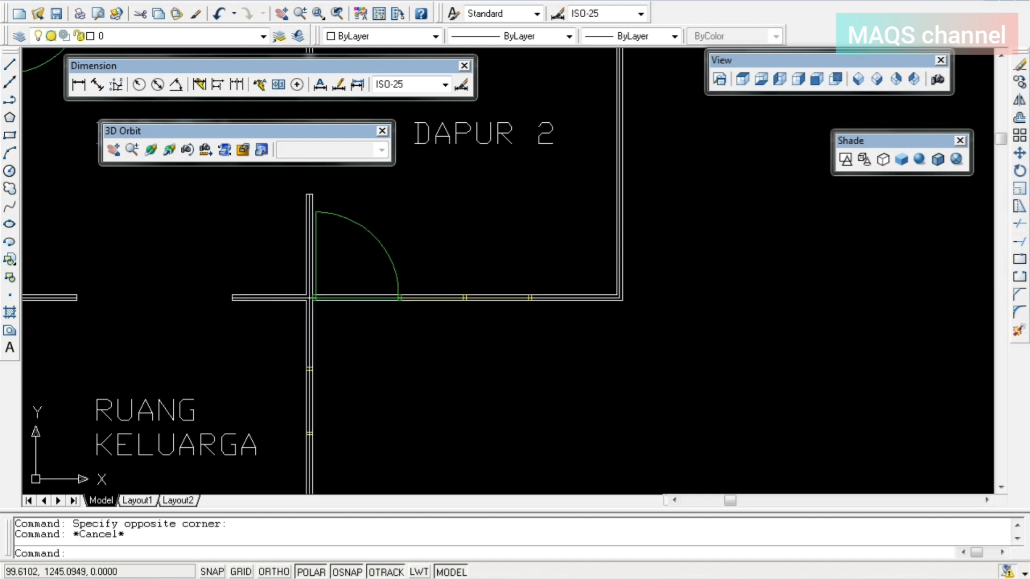
# - In the copied plan, erase the door and window in DAPUR 2's lower wall and the window in RUANG KELUARGA's outer wall
pyautogui.click(294, 206)
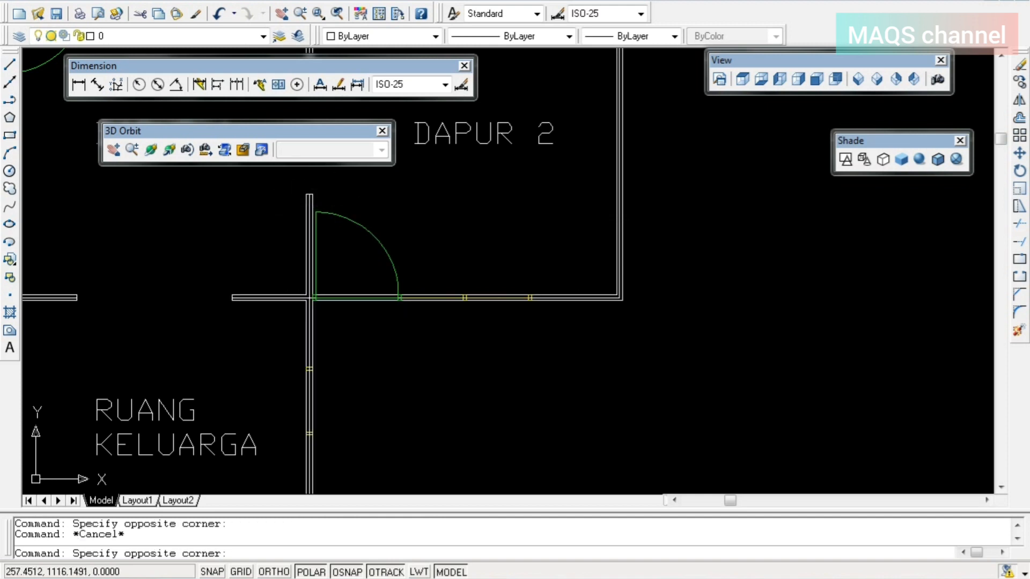
pyautogui.click(577, 347)
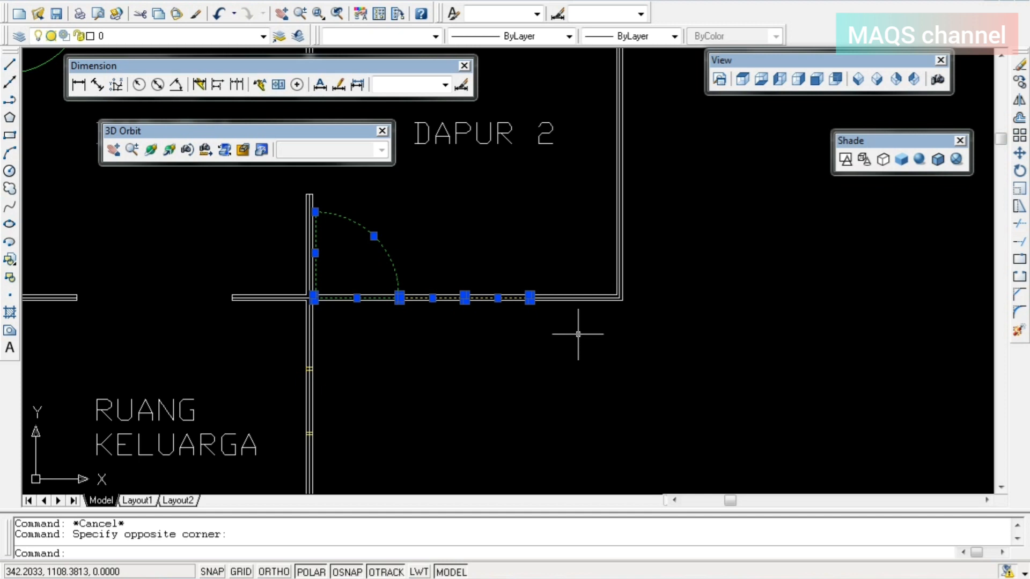
pyautogui.press('Delete')
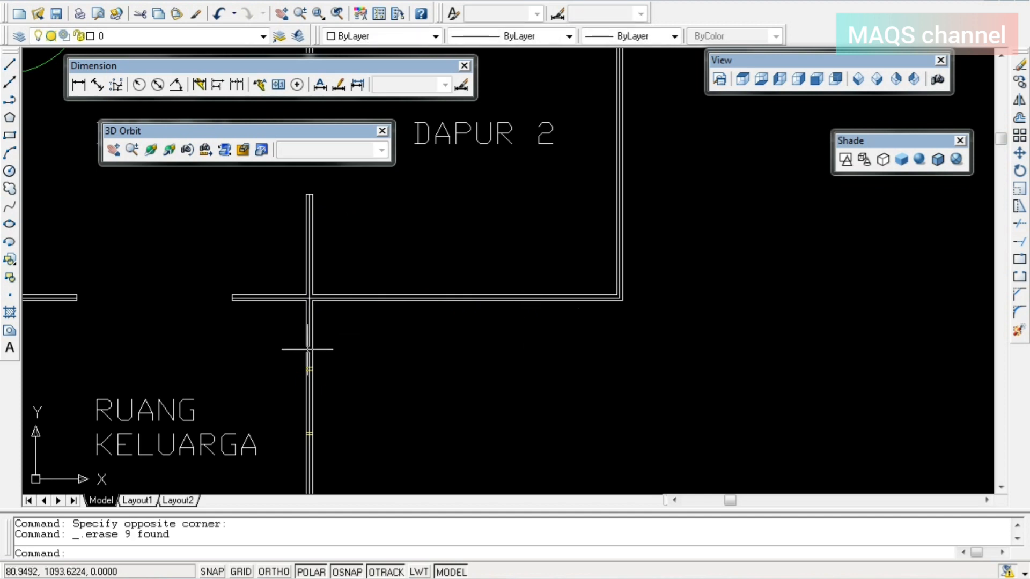
pyautogui.moveTo(317, 372); pyautogui.dragTo(352, 271, button='middle')
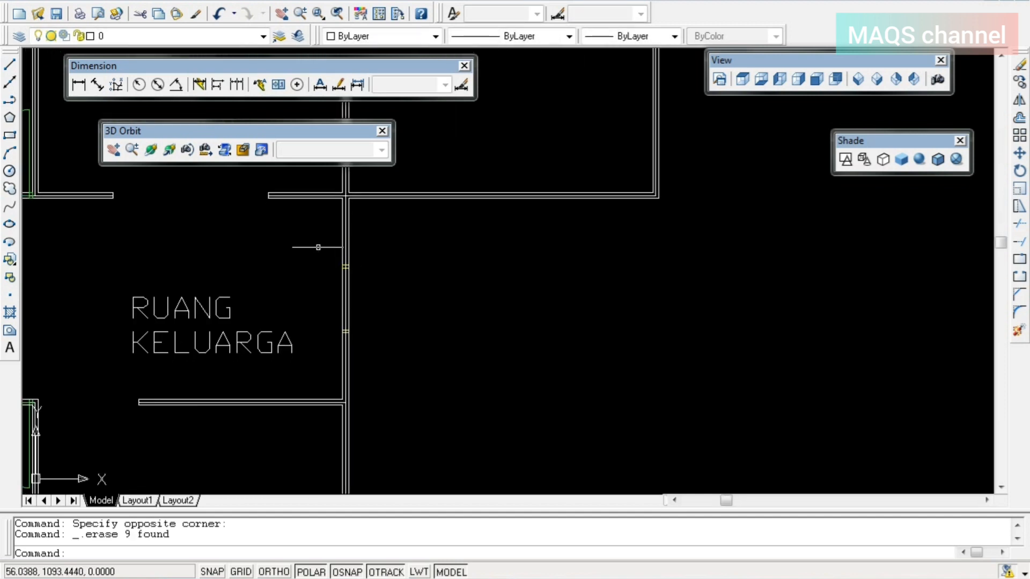
pyautogui.click(313, 241)
pyautogui.click(399, 343)
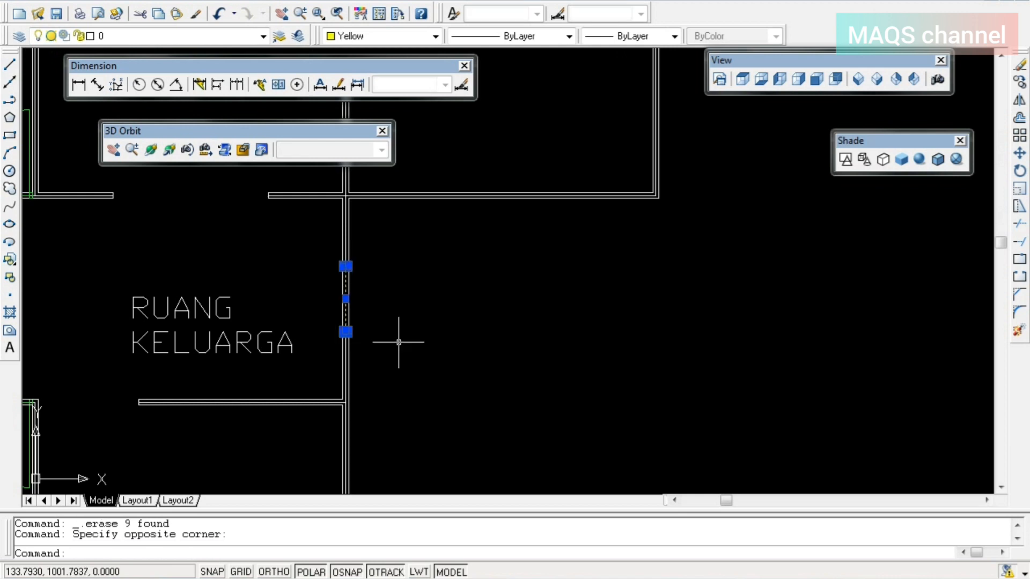
pyautogui.press('Delete')
# - Erase the entrance door and adjoining window in the lower wall of RUANG TAMU in the copied plan
pyautogui.scroll(-2, 389, 346)
pyautogui.moveTo(370, 419); pyautogui.dragTo(456, 288, button='middle')
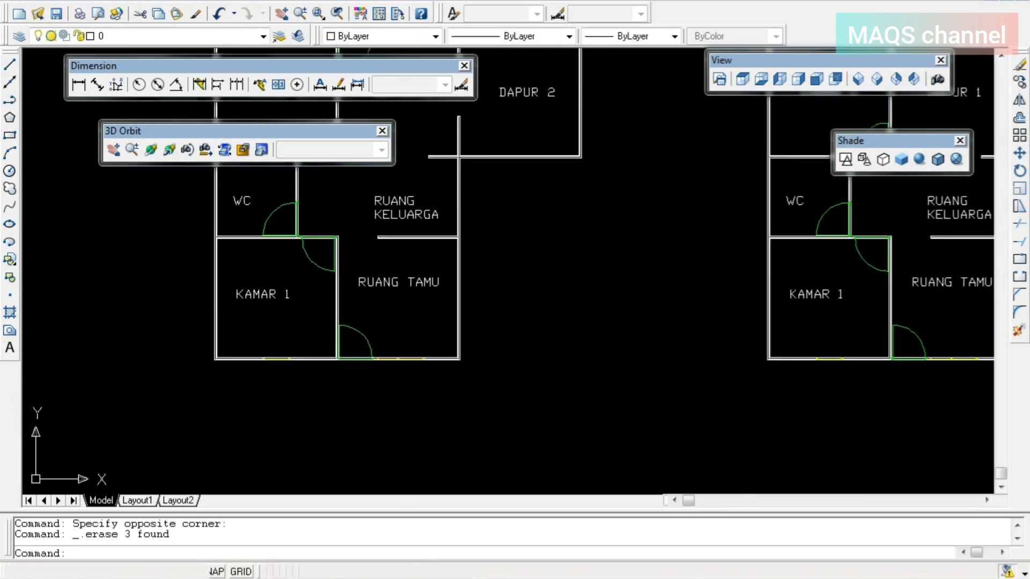
pyautogui.click(319, 316)
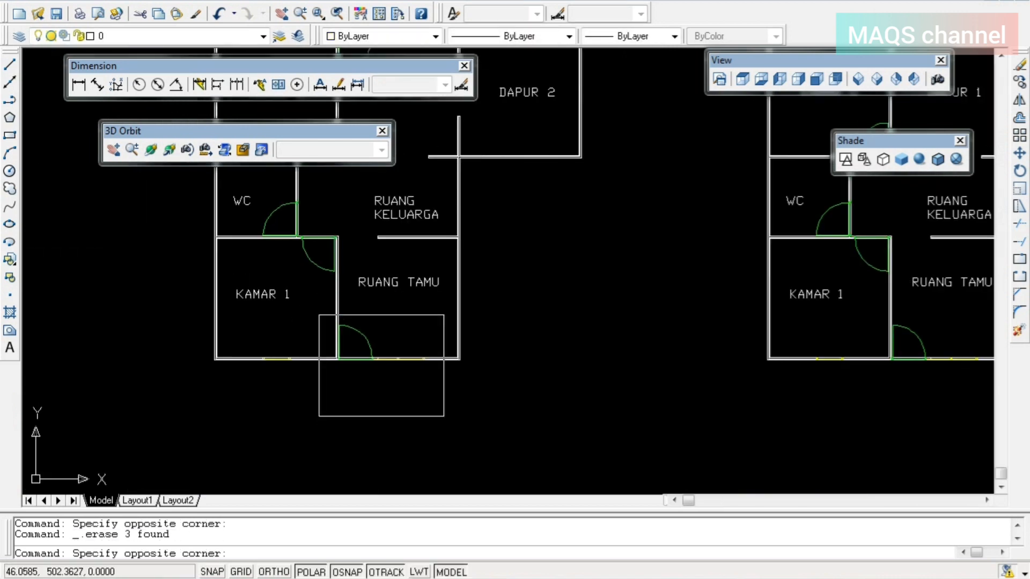
pyautogui.click(446, 411)
pyautogui.press('Delete')
# - Erase the window in the lower wall of KAMAR 1 in the copied plan
pyautogui.scroll(5, 357, 370)
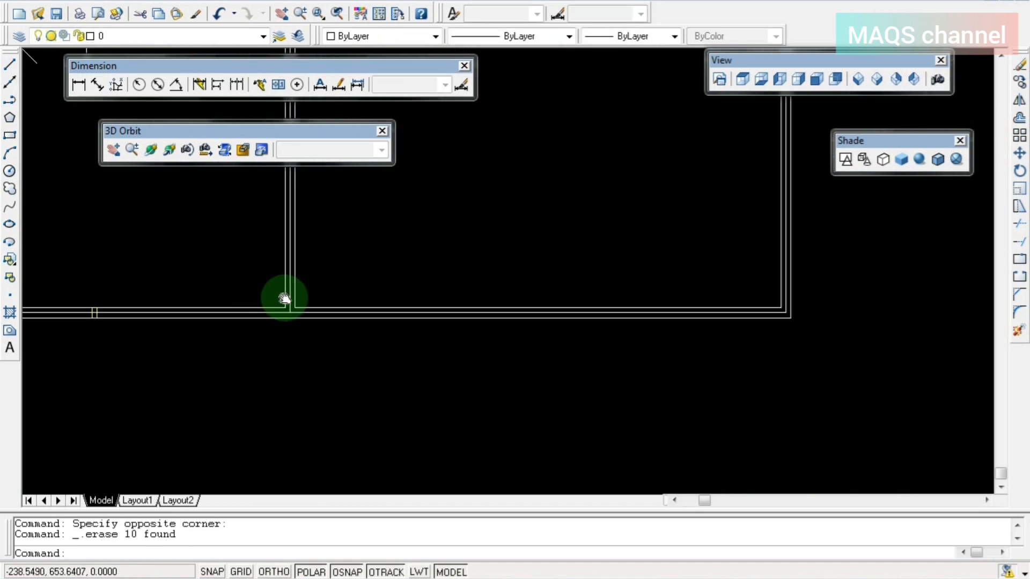
pyautogui.moveTo(283, 295); pyautogui.dragTo(422, 304, button='middle')
pyautogui.click(191, 273)
pyautogui.click(453, 432)
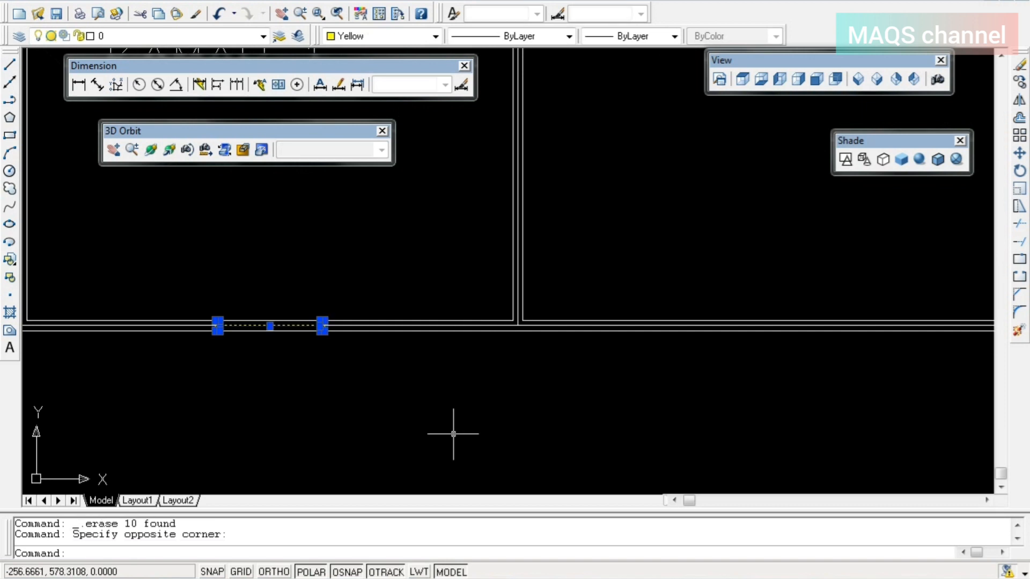
pyautogui.press('Delete')
# - Try to erase the WC door and the KAMAR 1 door together in one selection, and undo the erasure
pyautogui.scroll(-4, 357, 410)
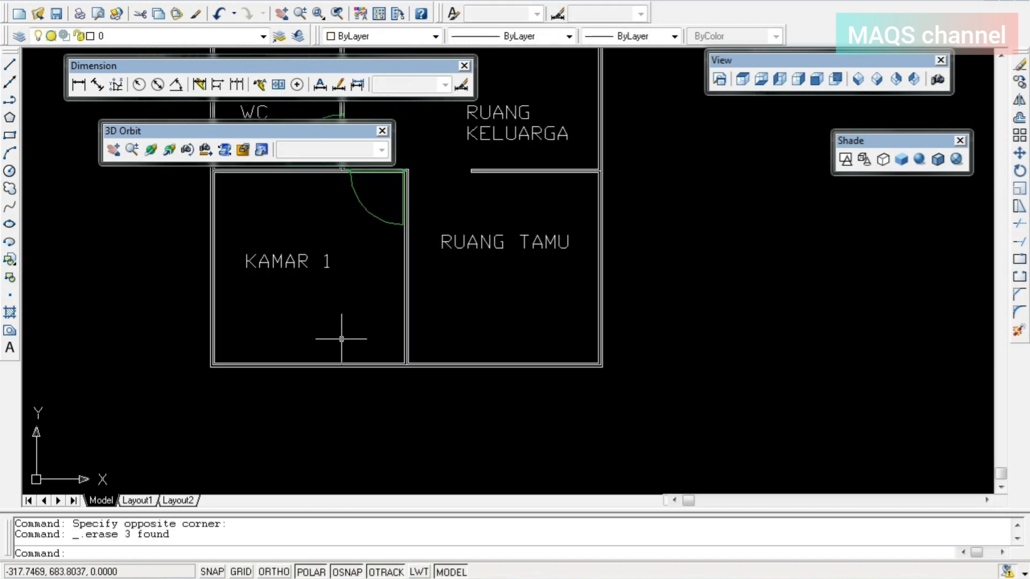
pyautogui.moveTo(395, 264); pyautogui.dragTo(417, 407, button='middle')
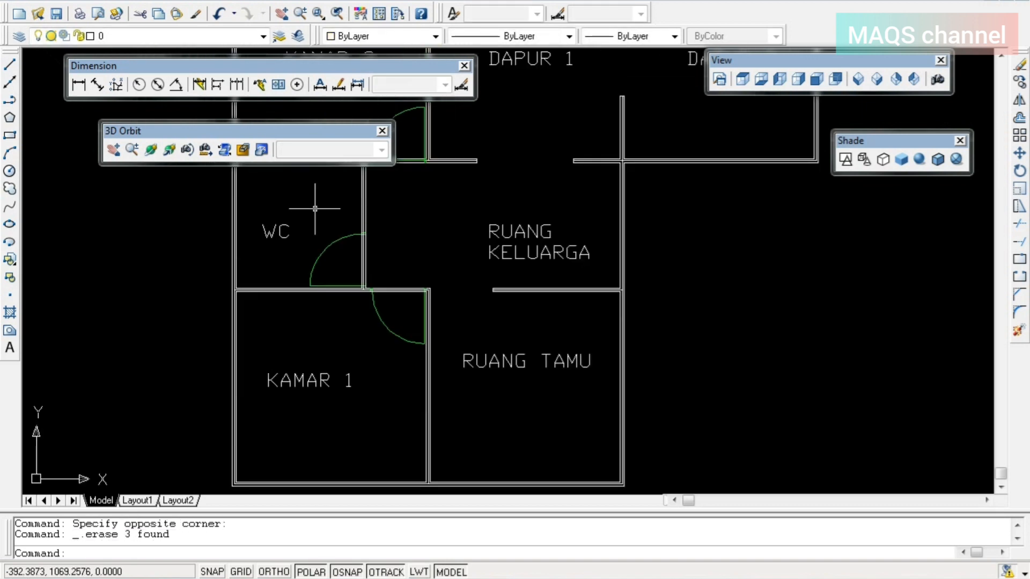
pyautogui.click(300, 214)
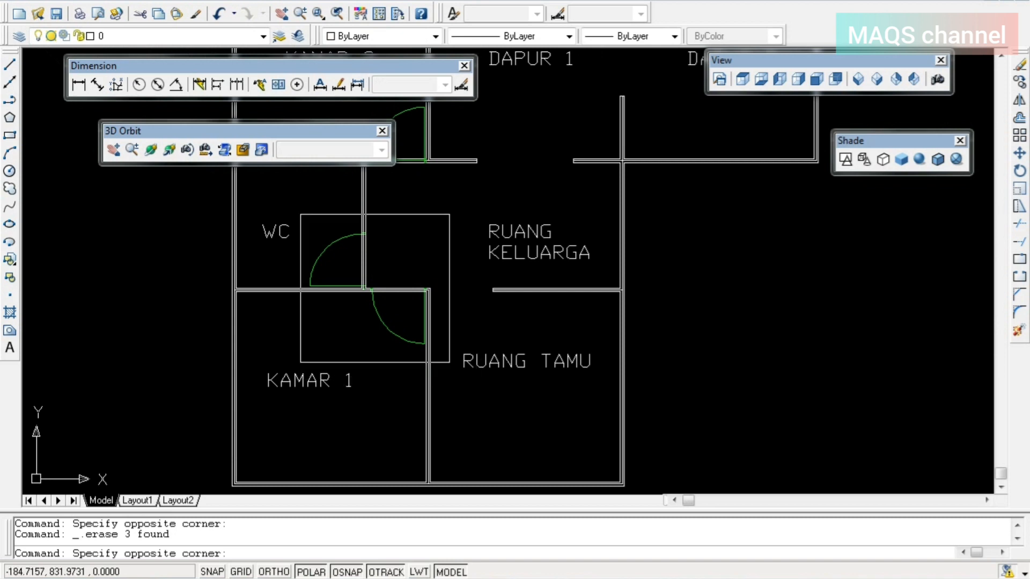
pyautogui.click(449, 362)
pyautogui.press('Delete')
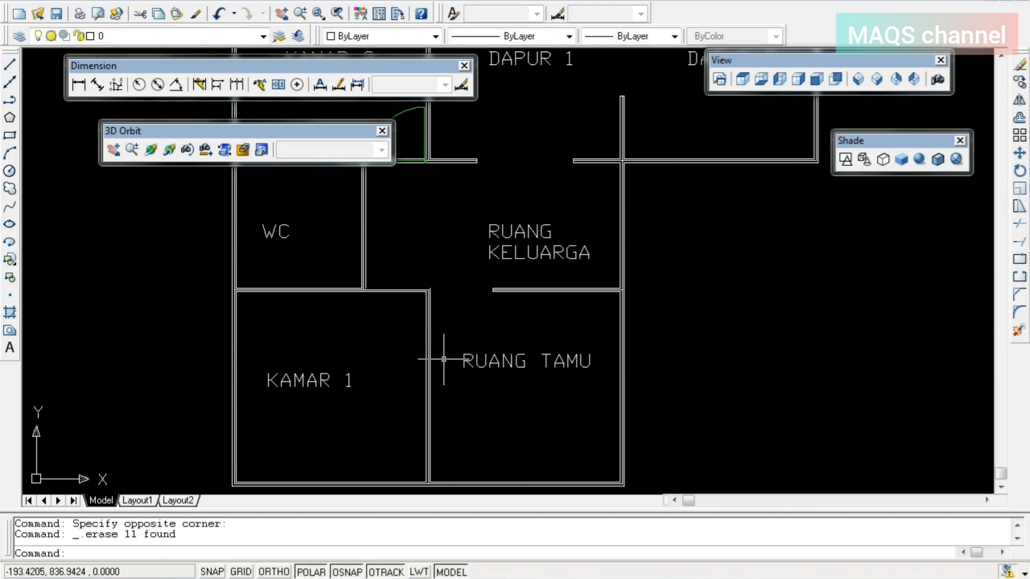
pyautogui.press('Return')
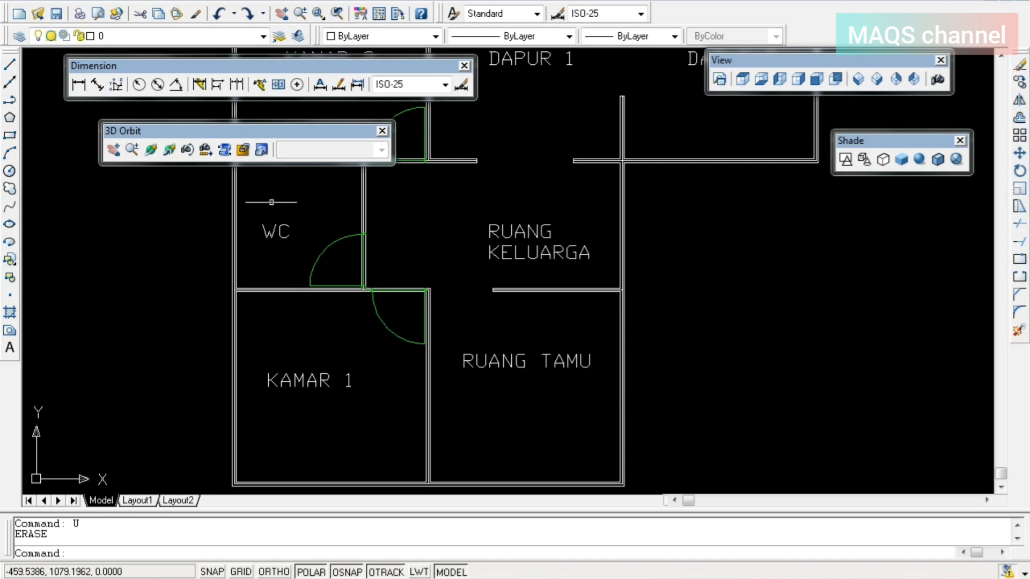
# - Erase only the WC door in the copied plan, leaving the surrounding walls out of the selection
pyautogui.click(291, 197)
pyautogui.click(417, 337)
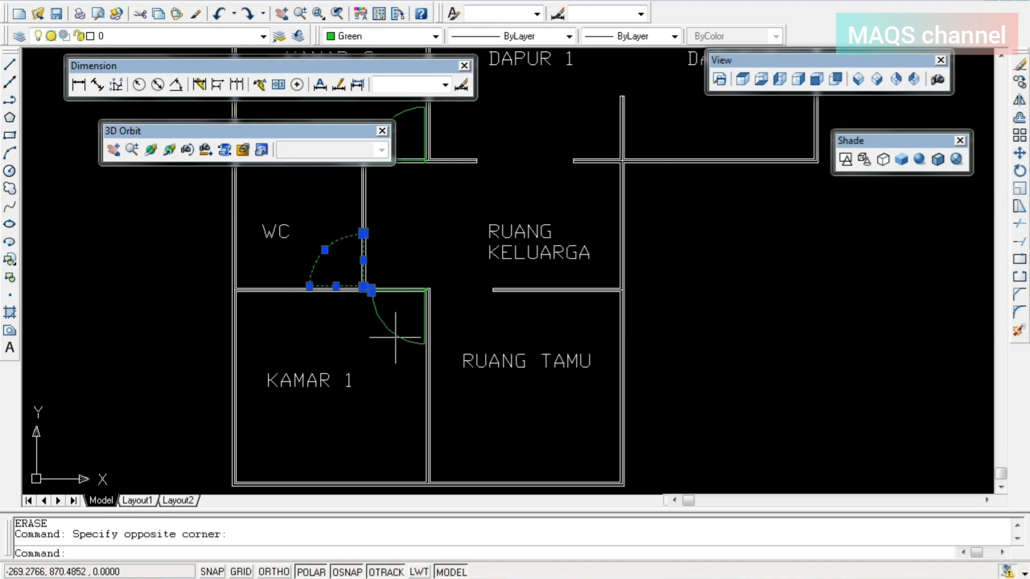
pyautogui.press('Delete')
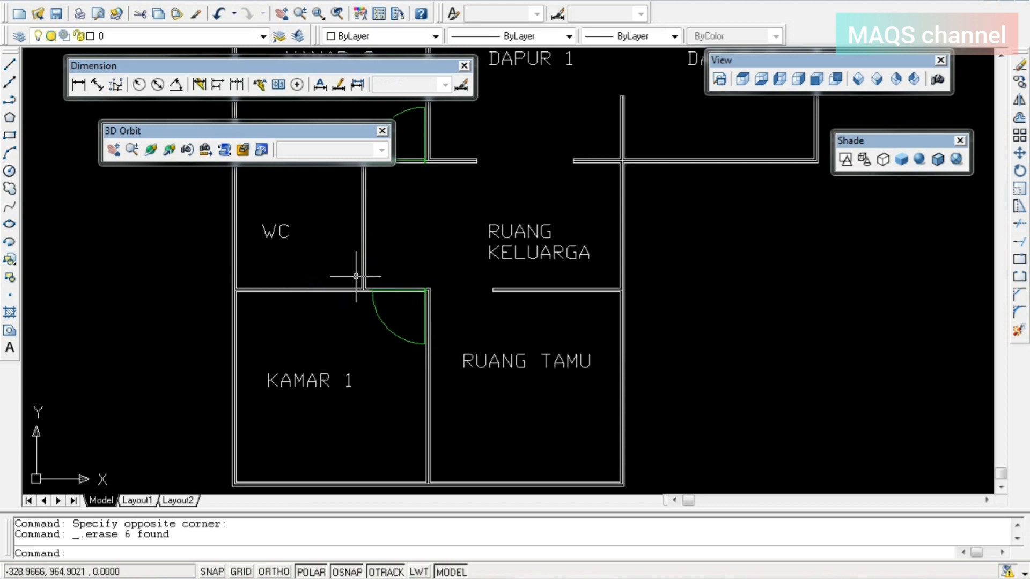
# - Try to erase the KAMAR 1 door next to the WC corner, and undo the erasure
pyautogui.click(356, 274)
pyautogui.click(448, 364)
pyautogui.press('Delete')
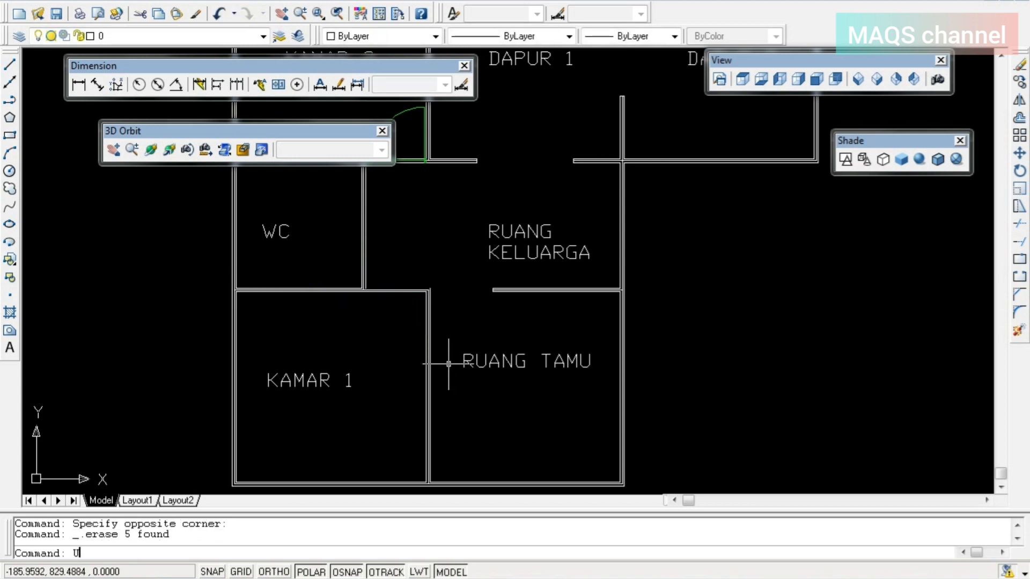
pyautogui.write('U')
pyautogui.press('Return')
# - Erase the KAMAR 1 door with a tighter selection that leaves out the wall lines at the WC corner
pyautogui.scroll(2, 371, 284)
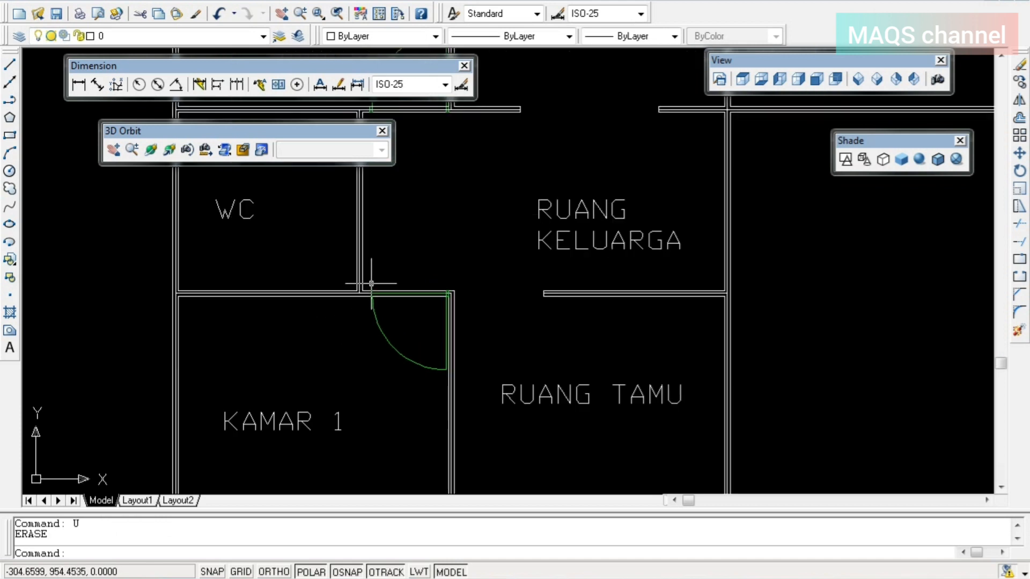
pyautogui.click(365, 283)
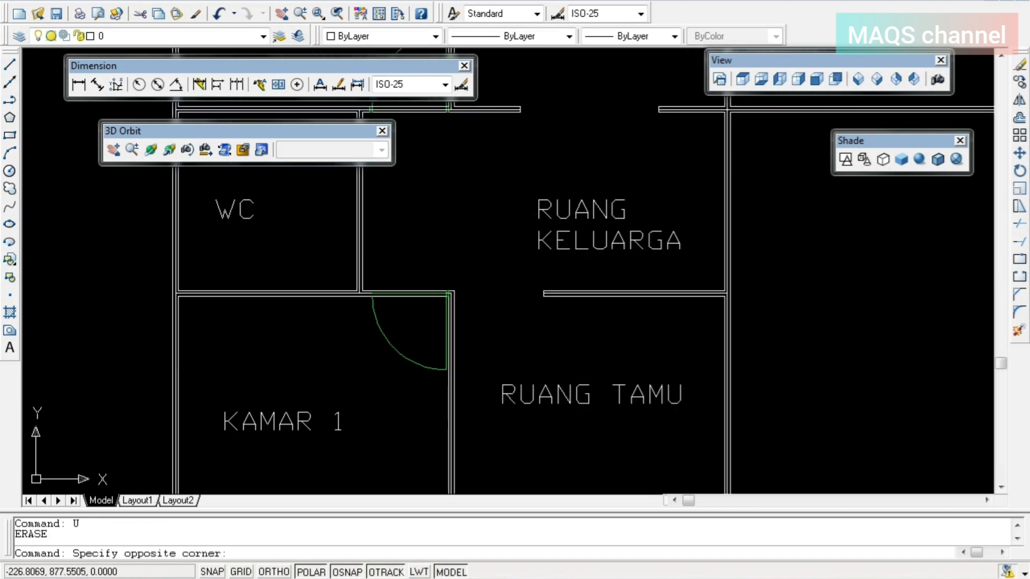
pyautogui.click(485, 393)
pyautogui.press('Delete')
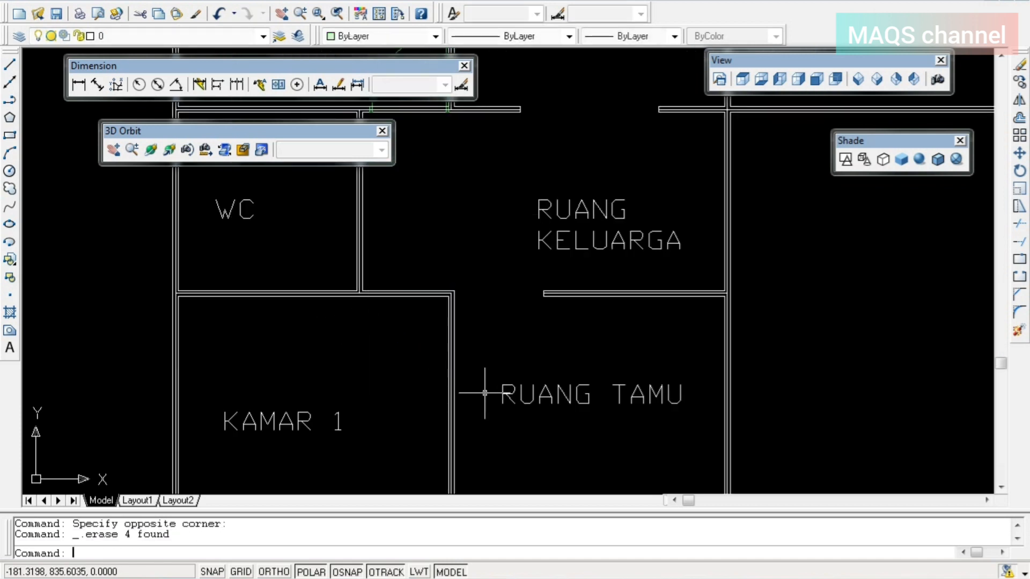
# - Erase the door in the lower wall of KAMAR 2 in the copied plan
pyautogui.scroll(-2, 453, 362)
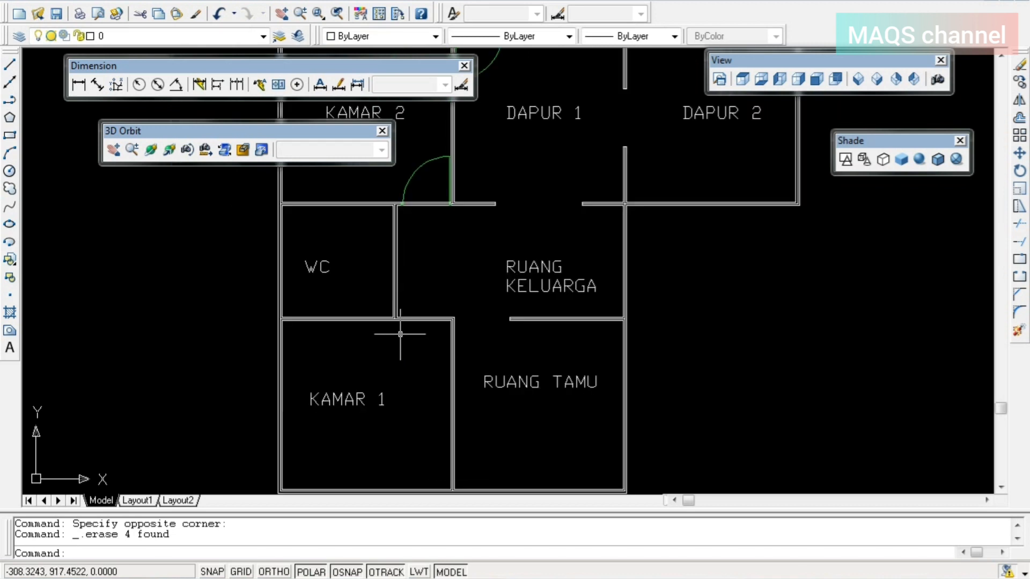
pyautogui.moveTo(401, 333); pyautogui.dragTo(400, 363, button='middle')
pyautogui.moveTo(411, 226); pyautogui.dragTo(437, 237, button='middle')
pyautogui.click(419, 226)
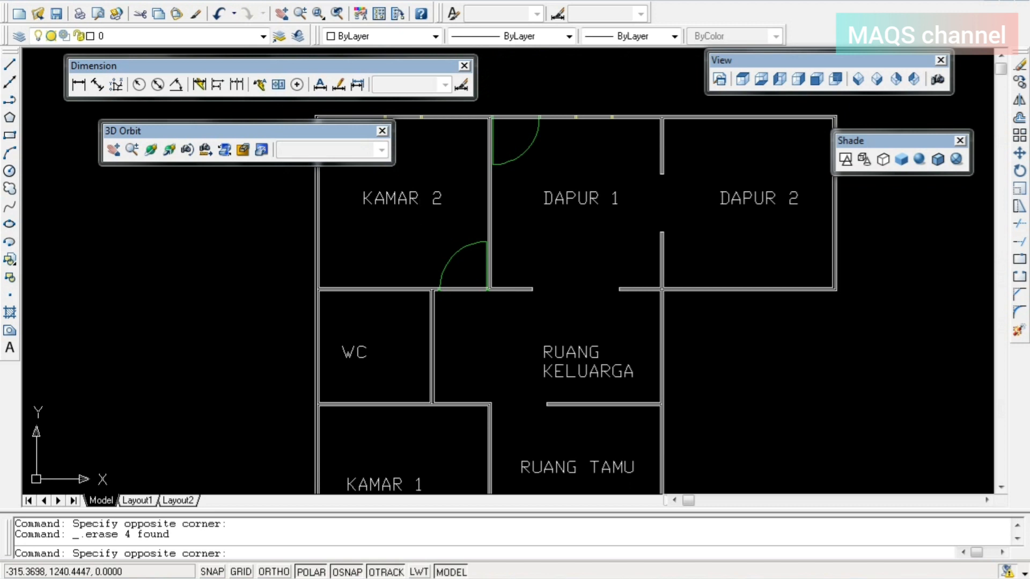
pyautogui.click(505, 315)
pyautogui.press('Delete')
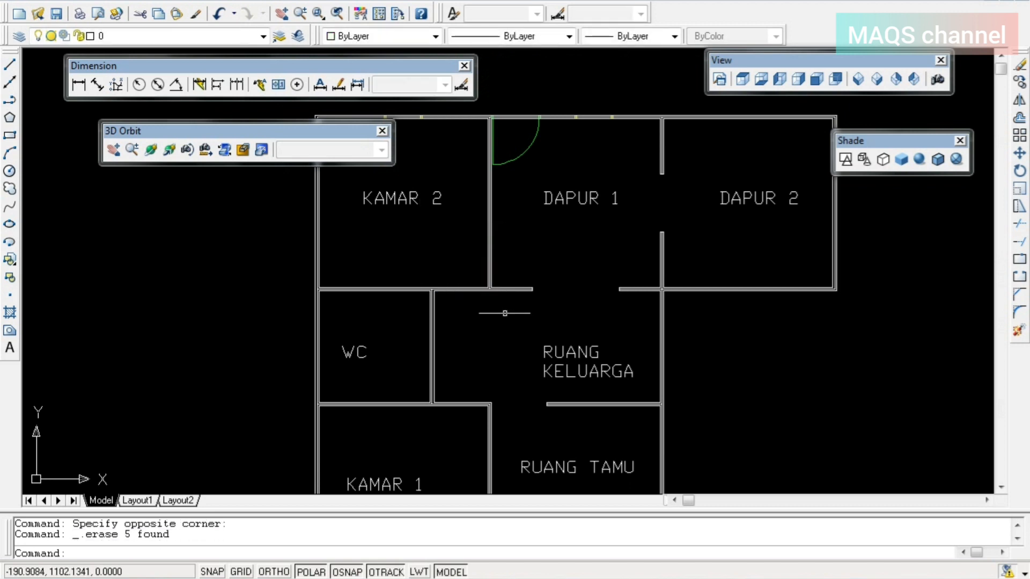
# - Erase the window in the upper wall of KAMAR 2 and the door in the upper wall of DAPUR 1
pyautogui.moveTo(520, 274); pyautogui.dragTo(520, 381, button='middle')
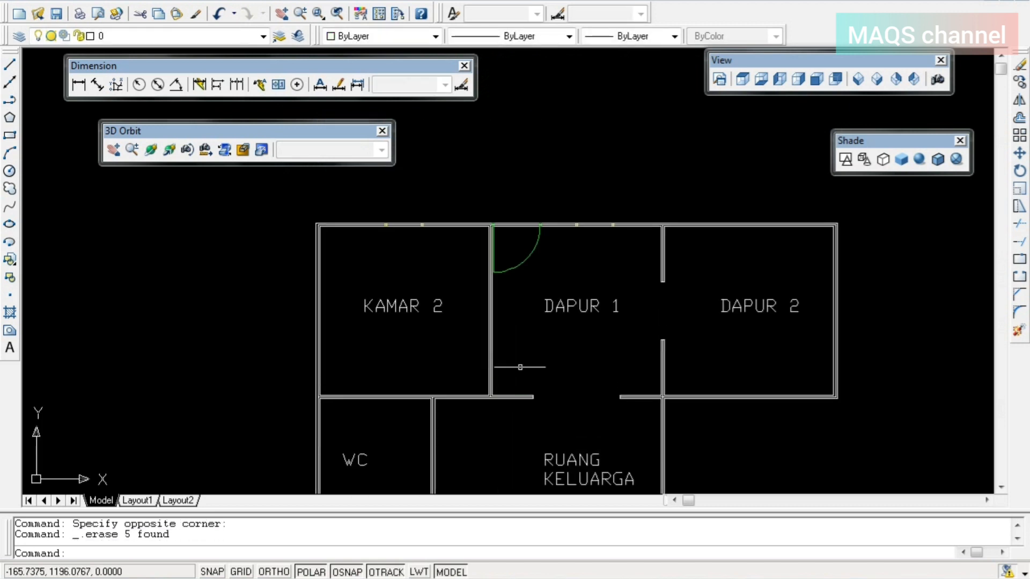
pyautogui.click(360, 207)
pyautogui.click(459, 270)
pyautogui.press('Delete')
pyautogui.click(450, 191)
pyautogui.click(543, 281)
pyautogui.press('Delete')
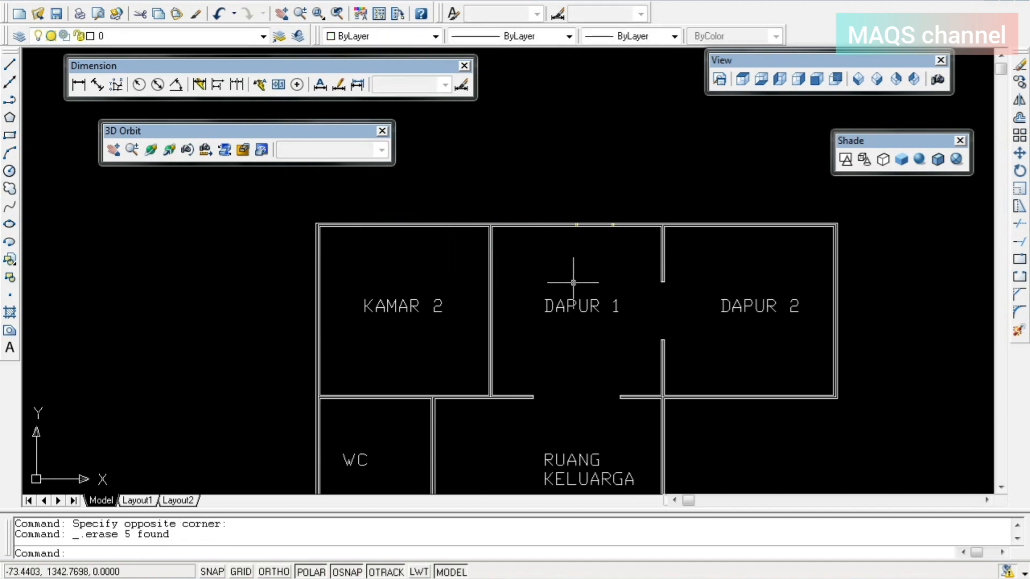
# - Erase the remaining window marks in the upper wall of DAPUR 1 in the copied plan
pyautogui.scroll(-1, 659, 265)
pyautogui.moveTo(626, 359); pyautogui.dragTo(468, 305, button='middle')
pyautogui.scroll(2, 425, 138)
pyautogui.scroll(2, 404, 223)
pyautogui.click(404, 205)
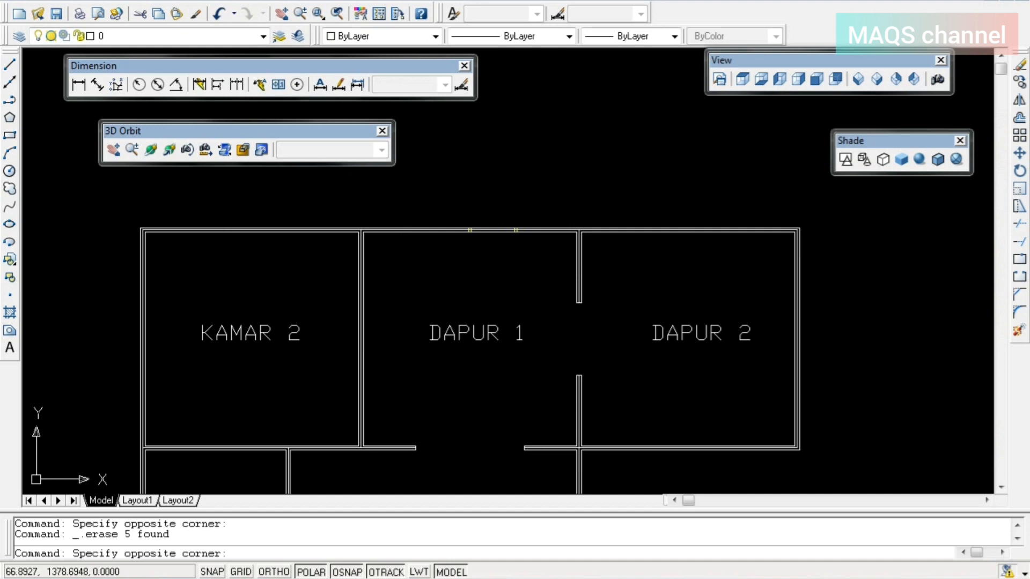
pyautogui.click(568, 277)
pyautogui.press('Delete')
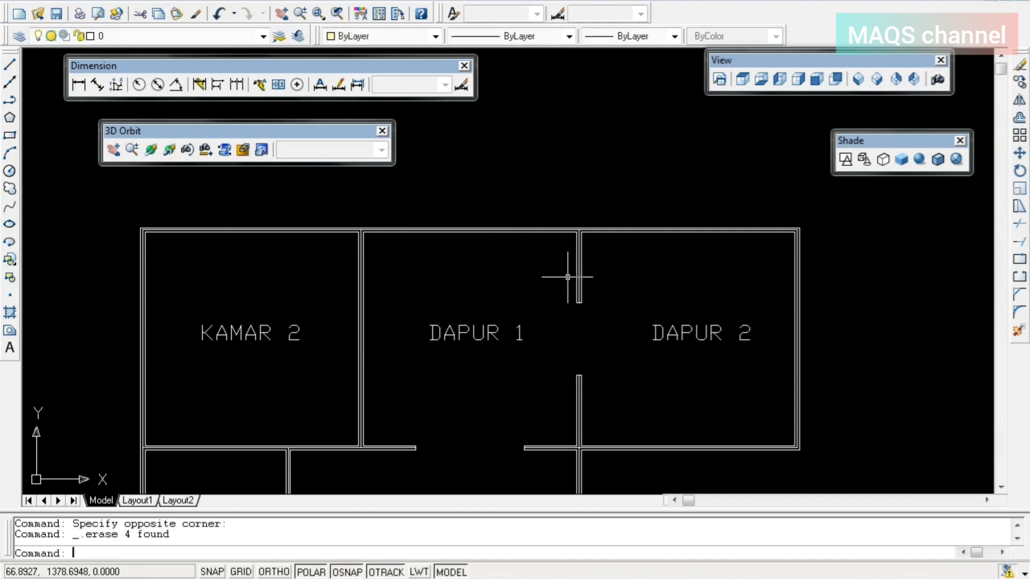
# - Close the Shade, View and 3D Orbit toolbars, leaving the Dimension toolbar open
pyautogui.scroll(-2, 491, 244)
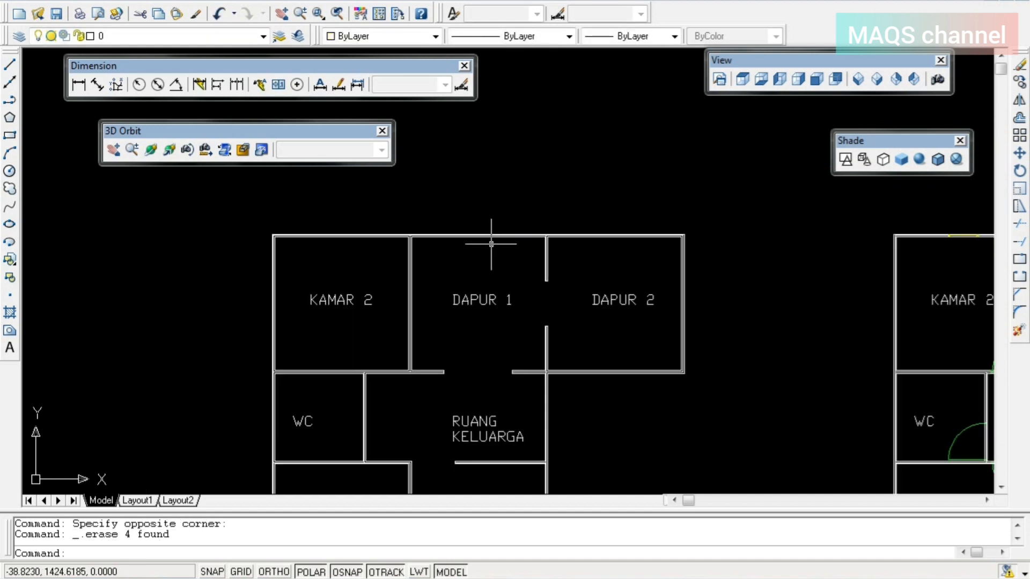
pyautogui.moveTo(503, 316); pyautogui.dragTo(632, 227, button='middle')
pyautogui.click(960, 140)
pyautogui.click(961, 141)
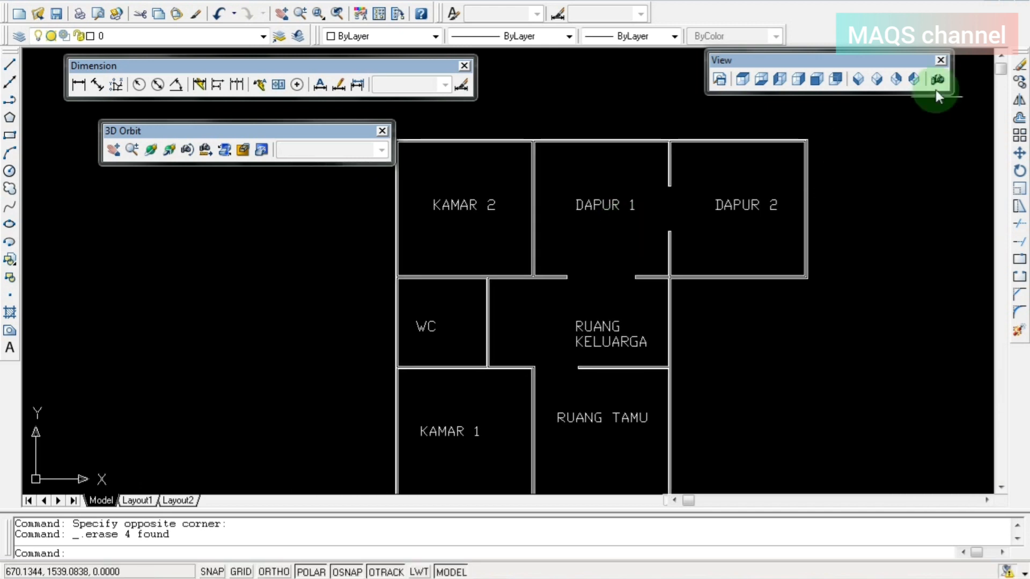
pyautogui.click(940, 60)
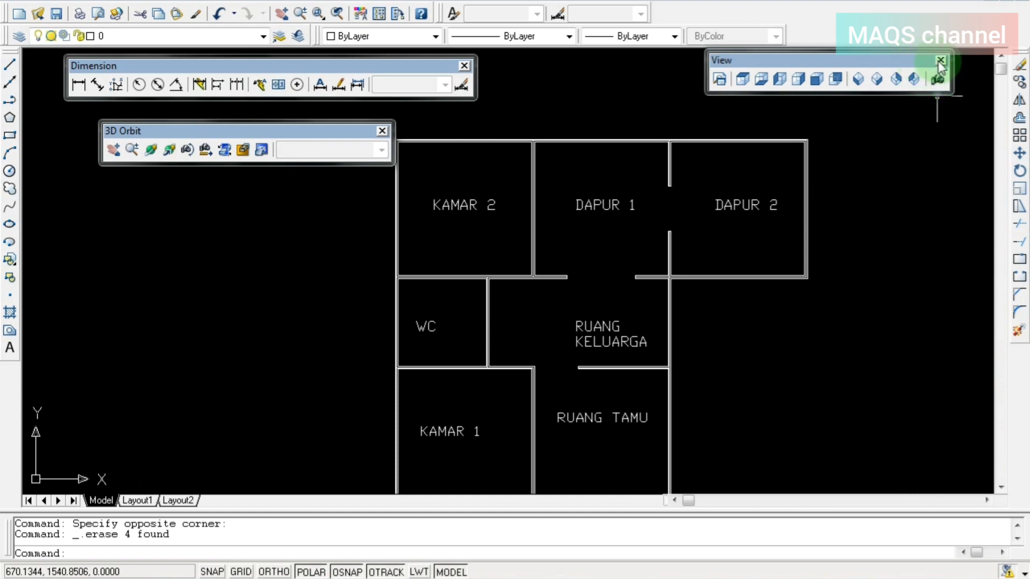
pyautogui.click(382, 131)
# - Check whether the DAPUR 2 and RUANG TAMU walls are separate lines by selecting them, and clear the selection
pyautogui.moveTo(536, 271); pyautogui.dragTo(563, 251, button='middle')
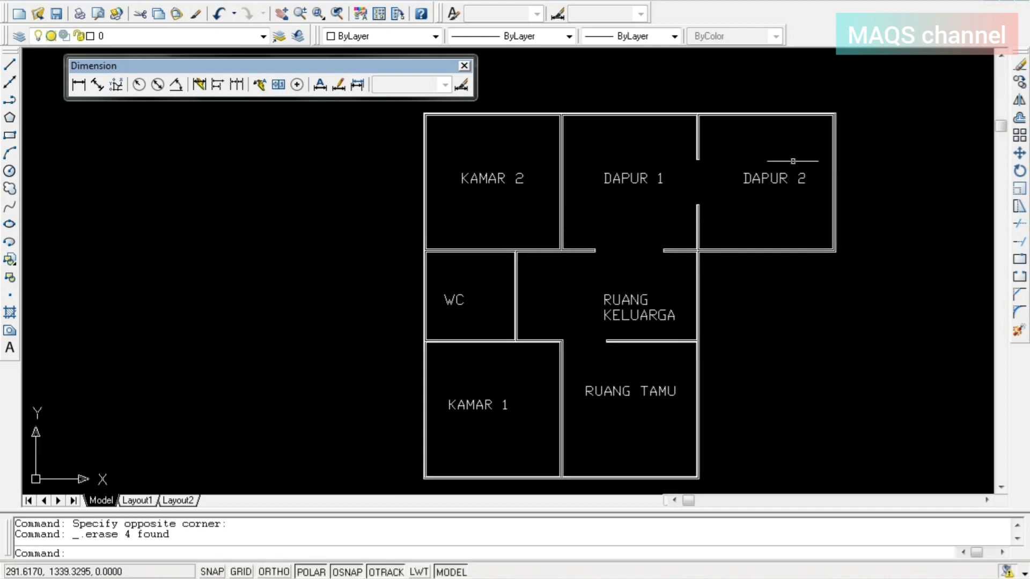
pyautogui.click(804, 138)
pyautogui.click(716, 68)
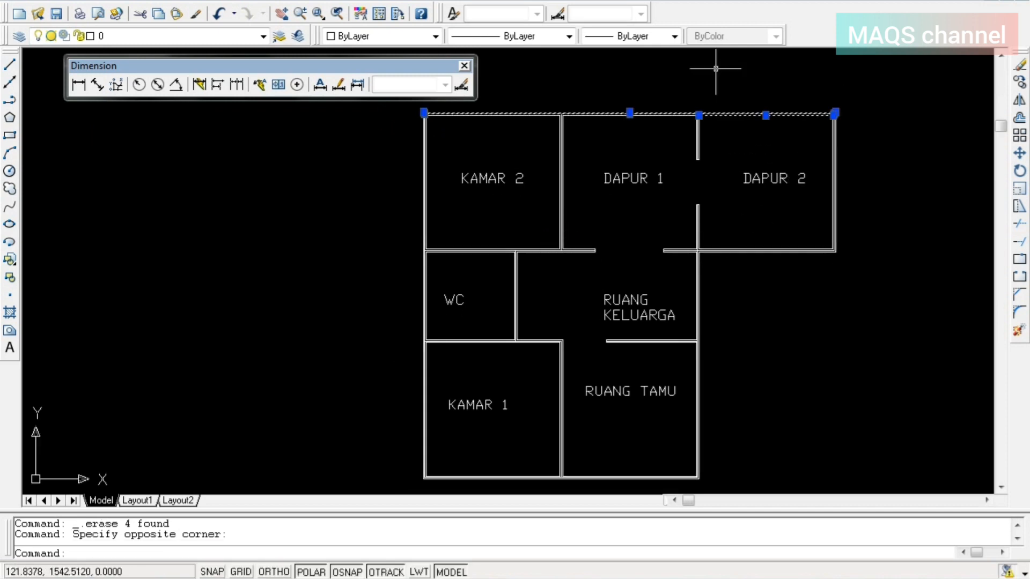
pyautogui.click(728, 252)
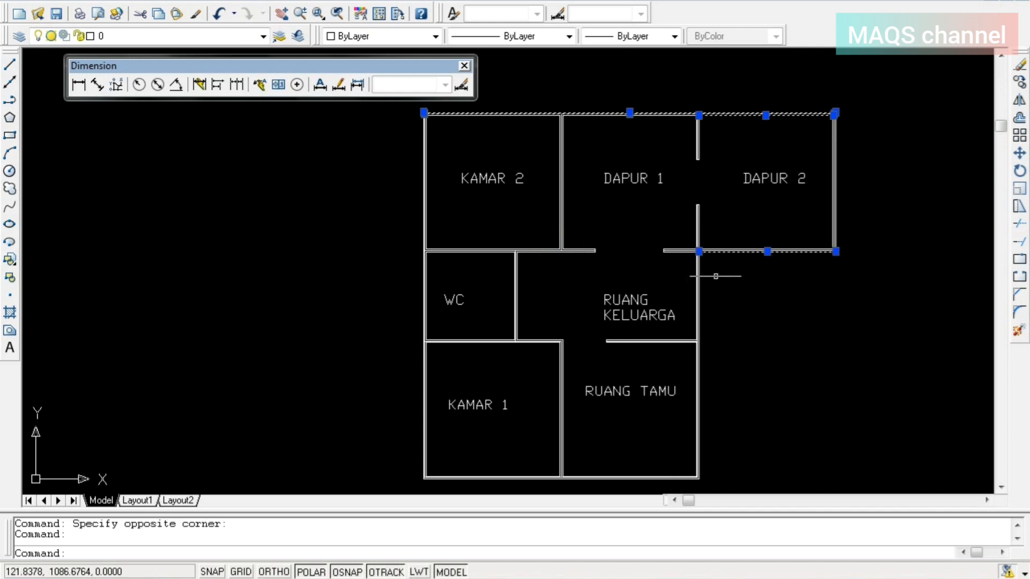
pyautogui.press('Escape')
pyautogui.click(713, 339)
pyautogui.click(660, 345)
pyautogui.press('Escape')
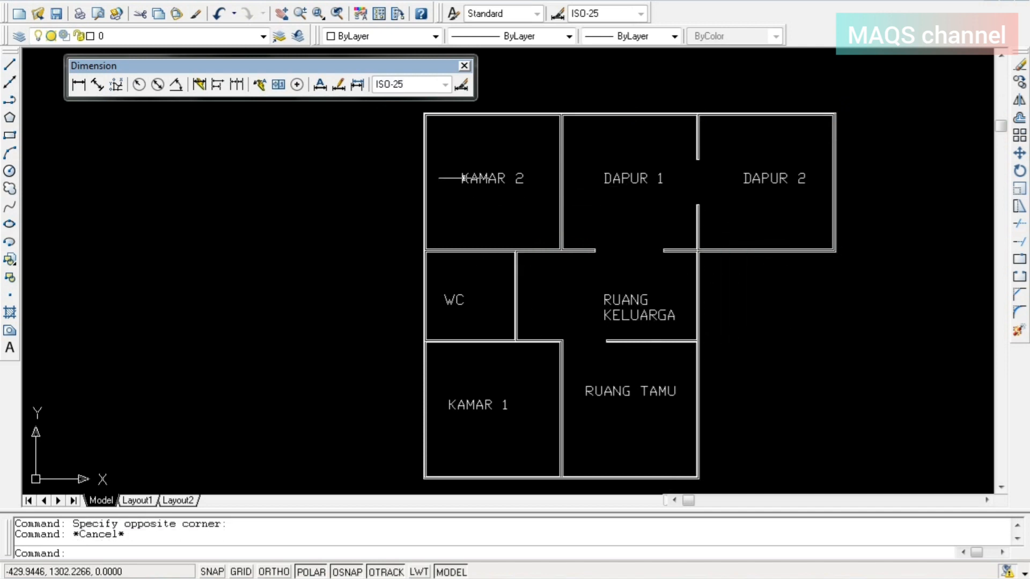
# - Convert the closed wall outlines of the copied plan into regions, selecting the whole plan with a window
pyautogui.click(10, 331)
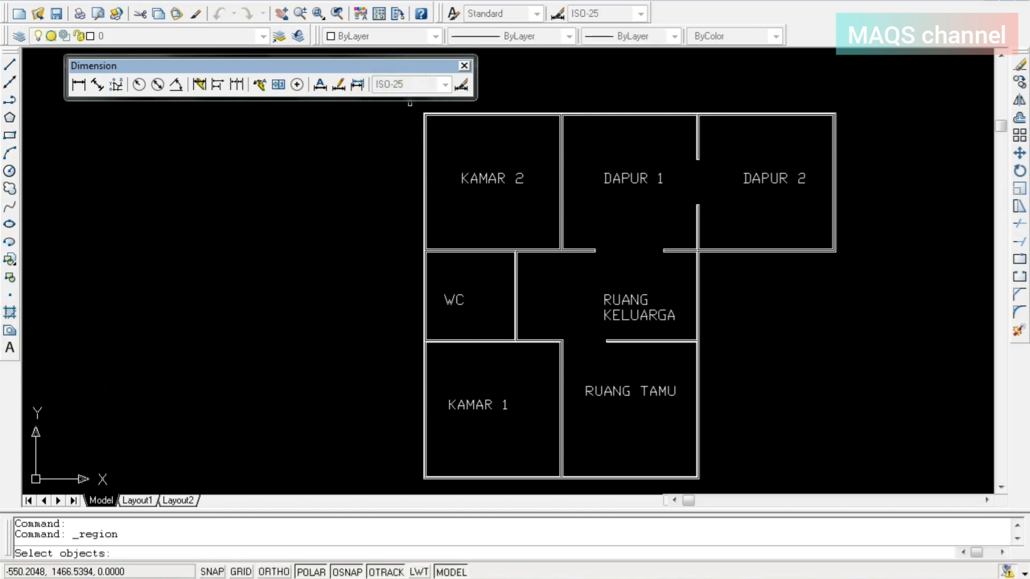
pyautogui.click(410, 105)
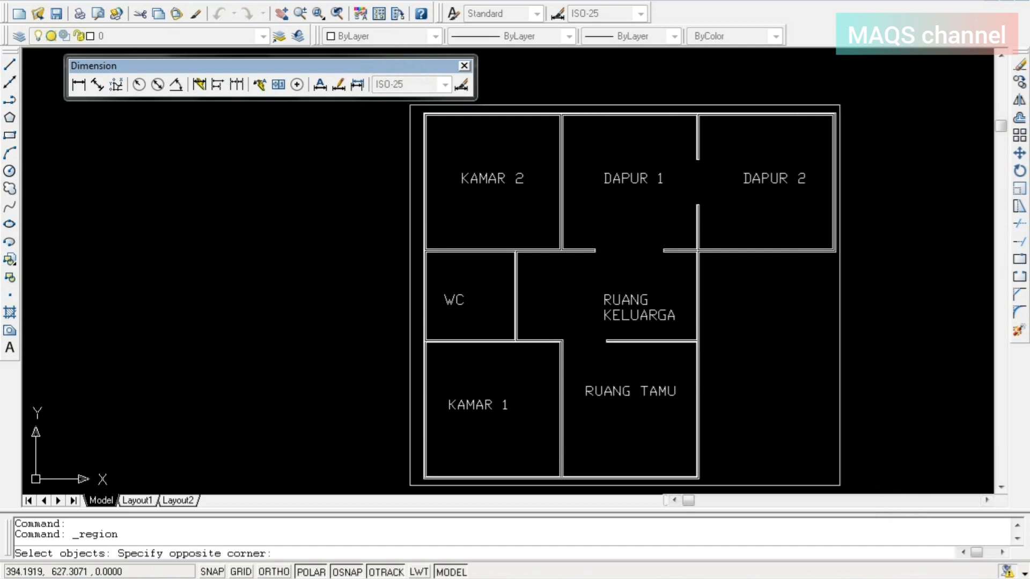
pyautogui.click(852, 486)
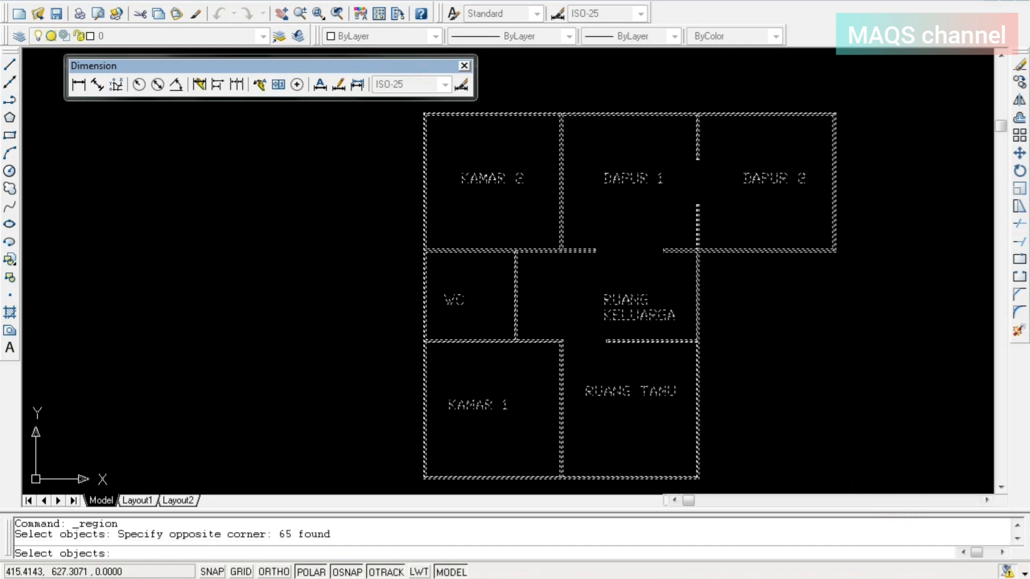
pyautogui.press('Return')
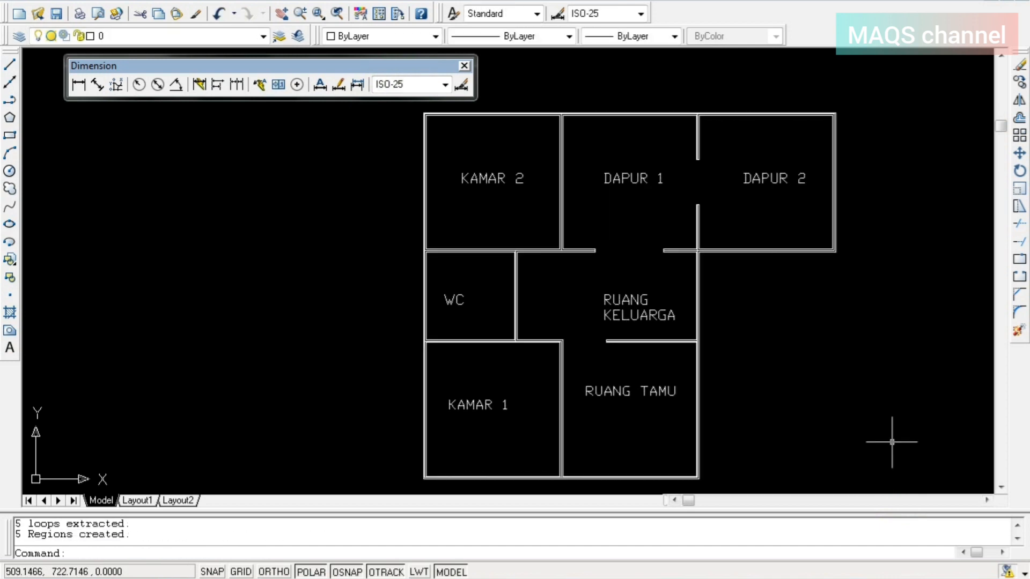
# - Select the DAPUR 2 lower wall to inspect the extent of its region, and clear the selection
pyautogui.click(824, 270)
pyautogui.click(780, 232)
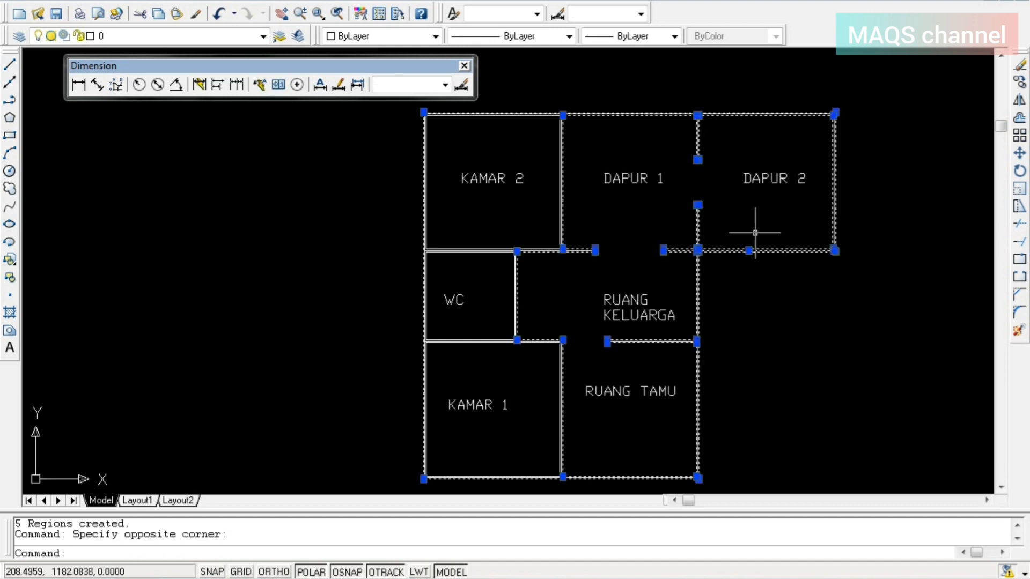
pyautogui.press('Escape')
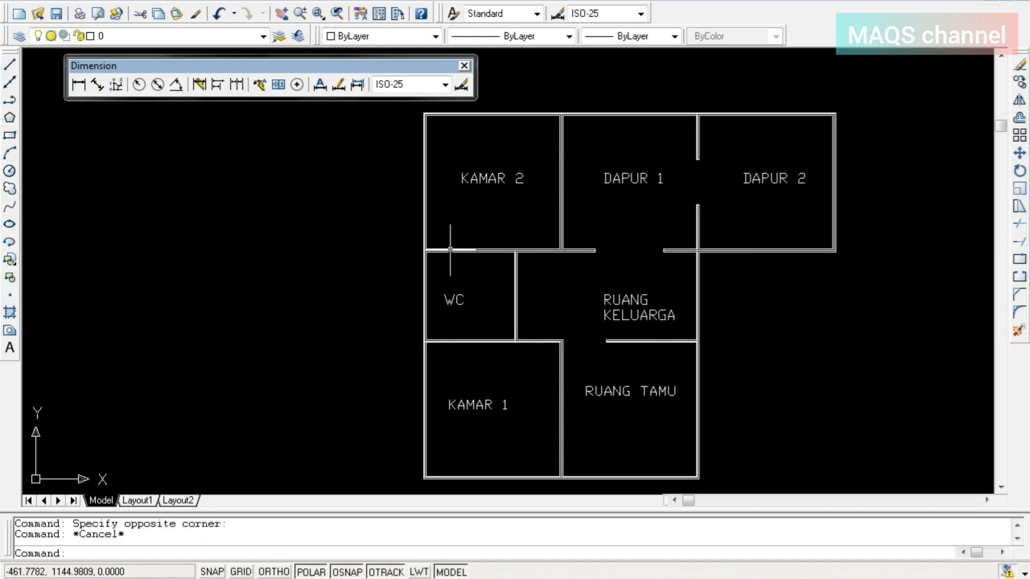
# - Inspect the regions around KAMAR 2, the WC and the wall beside the DAPUR 1 opening by selecting each in turn
pyautogui.scroll(3, 473, 115)
pyautogui.click(480, 113)
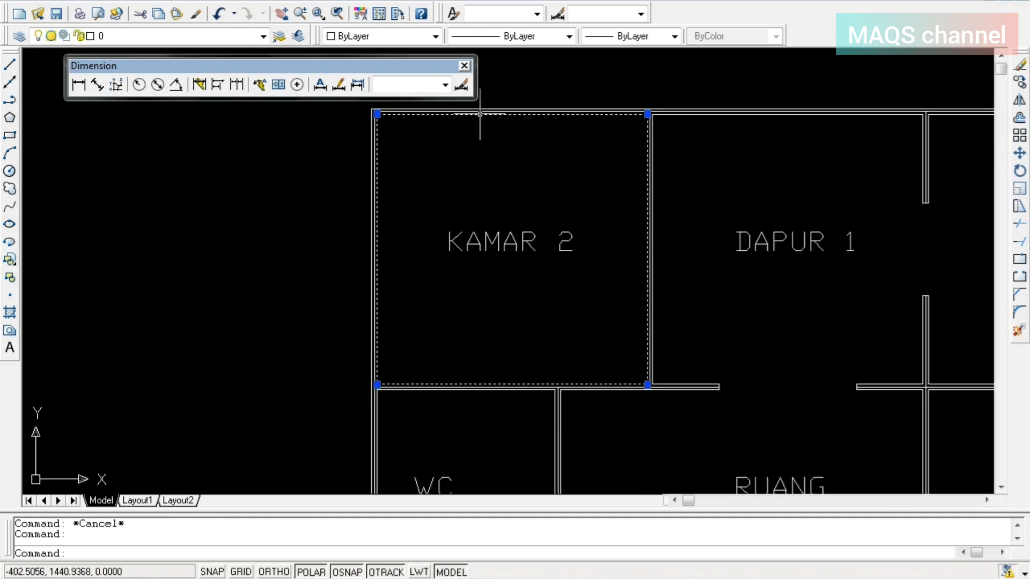
pyautogui.press('Escape')
pyautogui.scroll(-2, 521, 122)
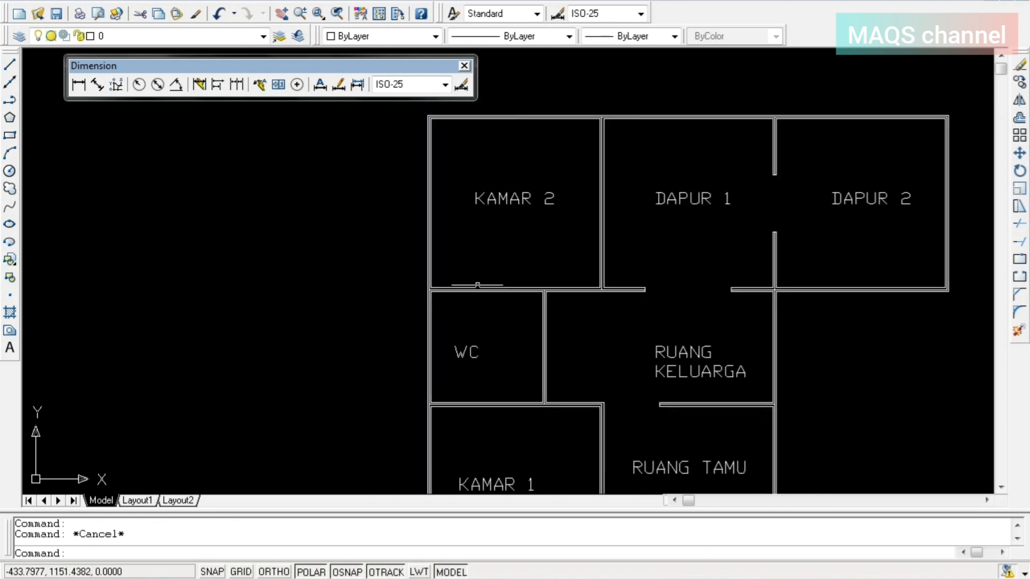
pyautogui.click(461, 292)
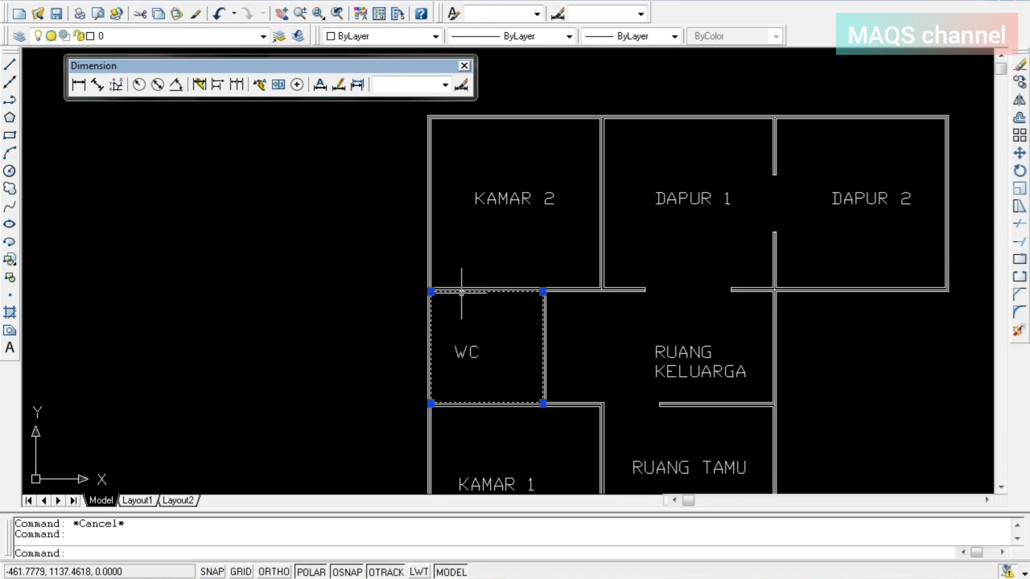
pyautogui.press('Escape')
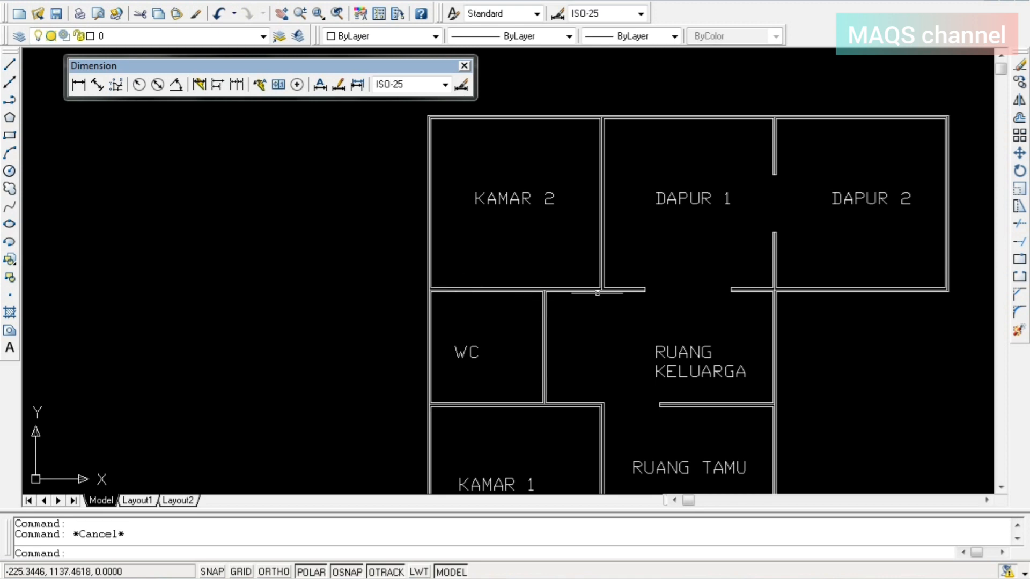
pyautogui.click(617, 290)
pyautogui.press('Escape')
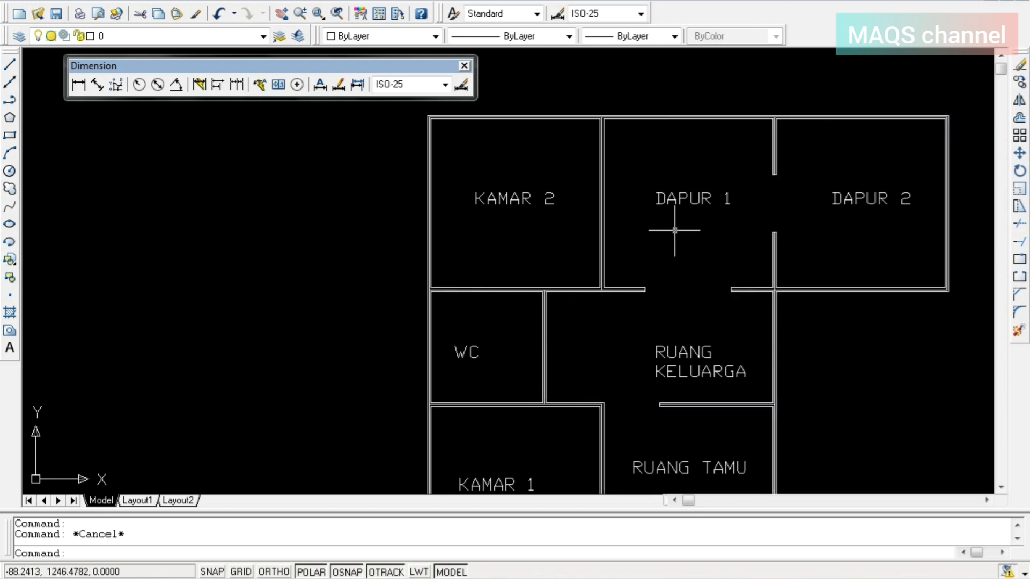
# - Draw a small upright rectangle from four separate lines in the empty space beside RUANG TAMU
pyautogui.scroll(-1, 680, 222)
pyautogui.moveTo(664, 237)
pyautogui.mouseDown(button='middle')
pyautogui.moveTo(628, 225)
pyautogui.moveTo(528, 239)
pyautogui.mouseUp(button='middle')
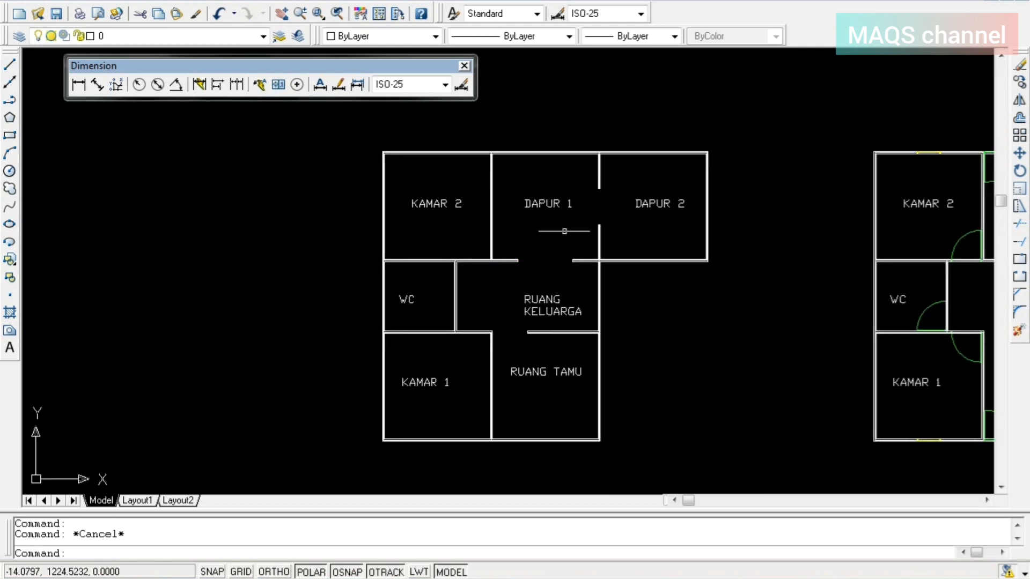
pyautogui.moveTo(620, 282); pyautogui.dragTo(600, 284, button='middle')
pyautogui.scroll(2, 600, 284)
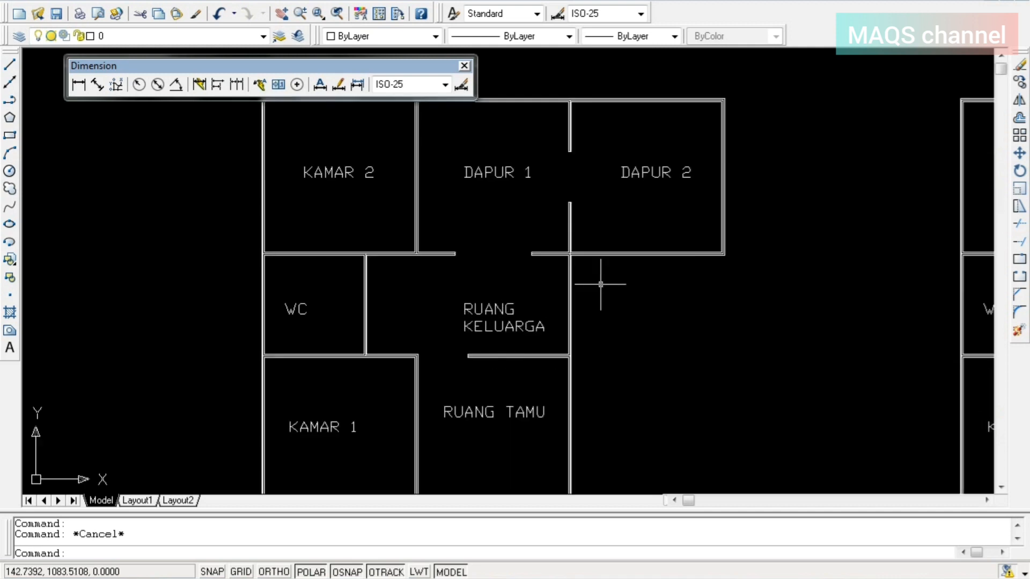
pyautogui.scroll(-2, 601, 285)
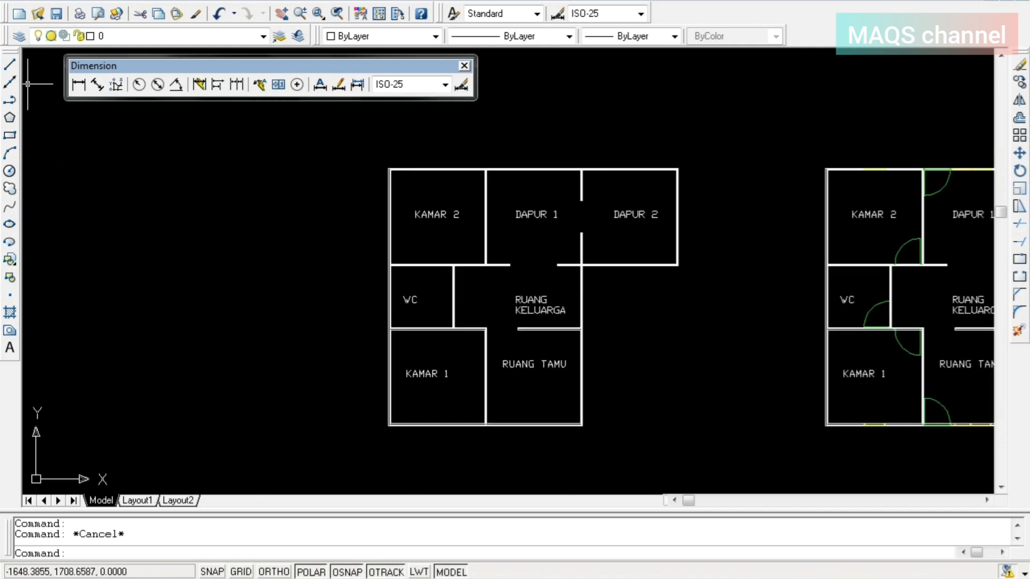
pyautogui.click(8, 65)
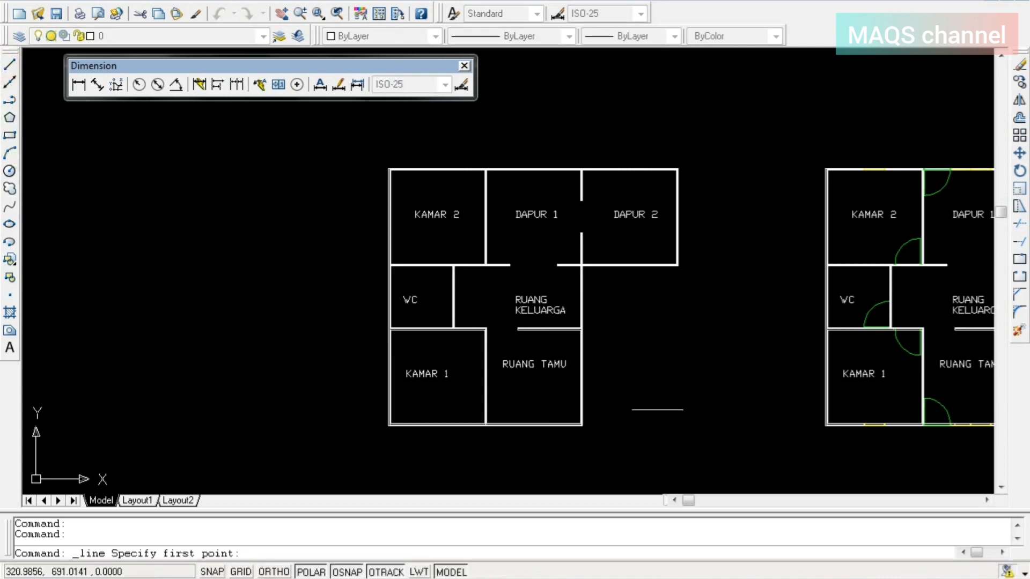
pyautogui.click(653, 399)
pyautogui.click(689, 400)
pyautogui.click(689, 339)
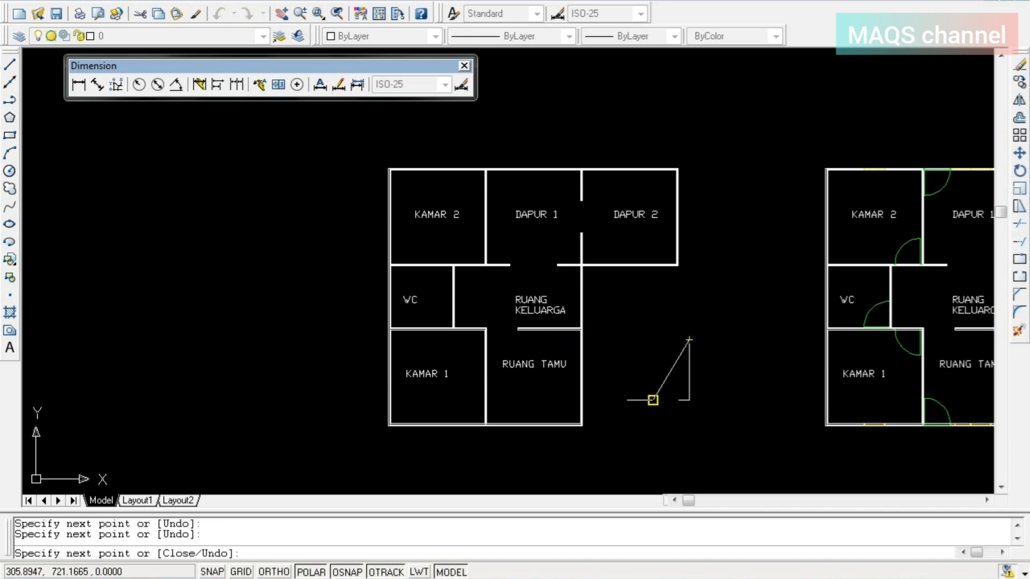
pyautogui.click(653, 339)
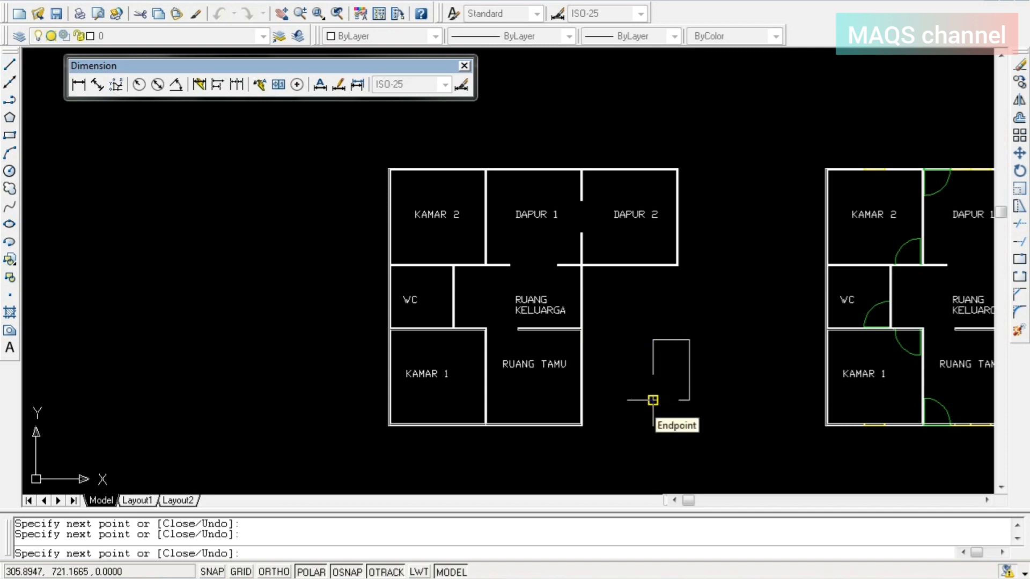
pyautogui.click(653, 400)
pyautogui.press('Return')
# - Check whether the upper and side edges of the small rectangle are separate lines by selecting them individually
pyautogui.scroll(2, 704, 369)
pyautogui.scroll(2, 704, 369)
pyautogui.click(628, 337)
pyautogui.click(627, 289)
pyautogui.click(637, 327)
pyautogui.click(605, 290)
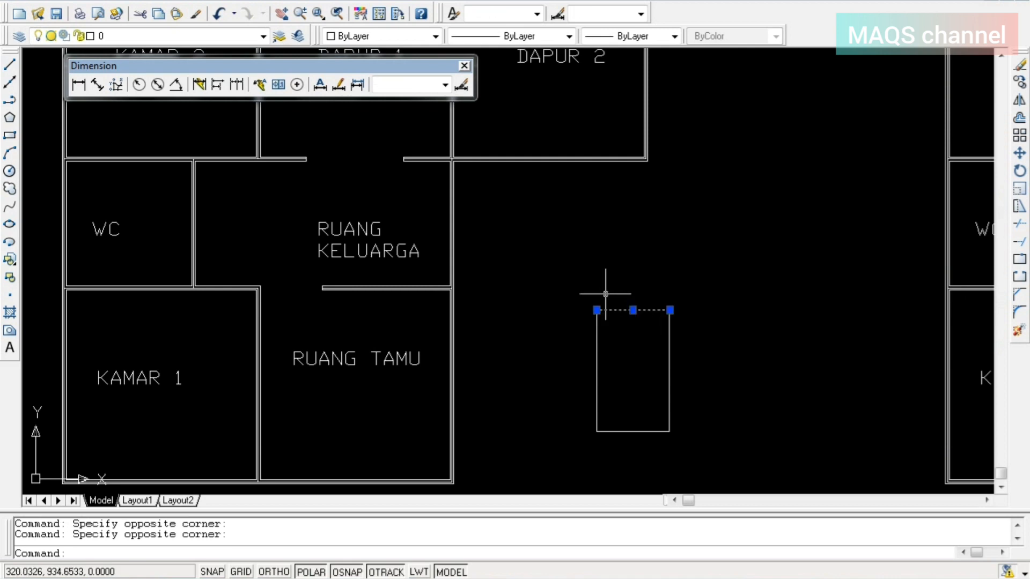
pyautogui.press('Escape')
pyautogui.click(703, 397)
pyautogui.click(642, 386)
pyautogui.press('Escape')
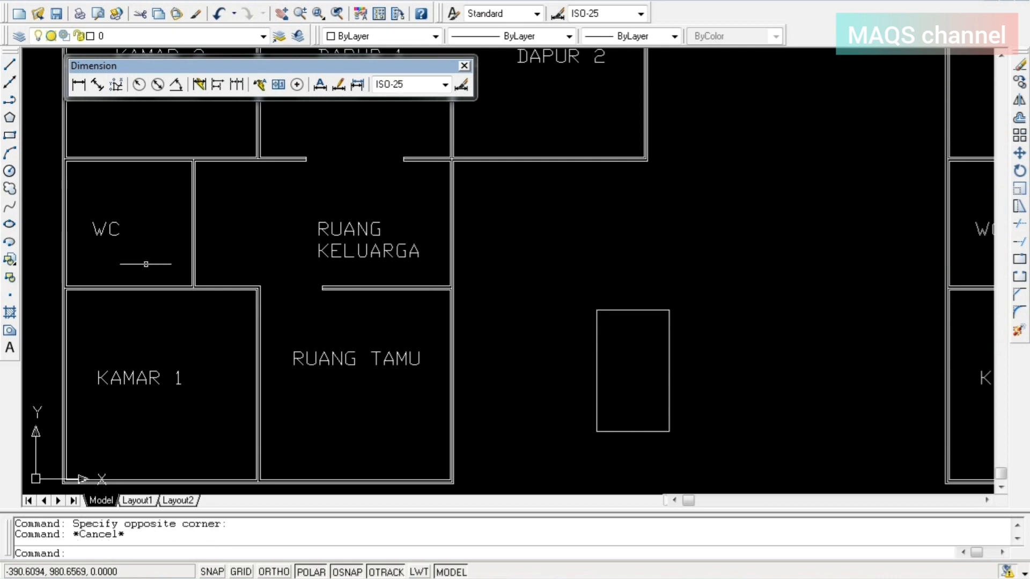
# - Convert the four lines of the small rectangle into a region
pyautogui.click(10, 331)
pyautogui.click(575, 287)
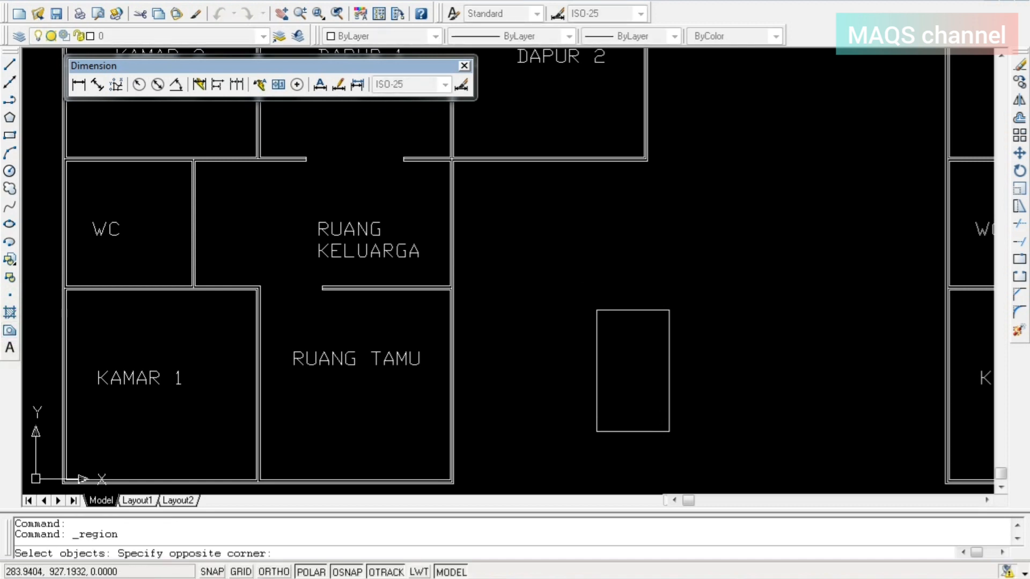
pyautogui.click(724, 473)
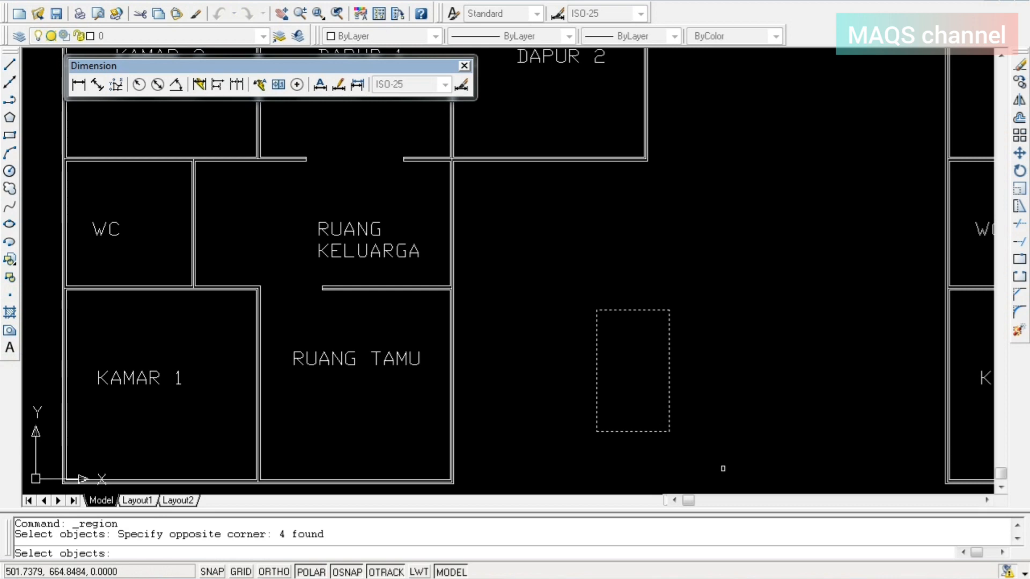
pyautogui.press('Return')
# - Select the small rectangle by one corner to check whether it is a single object, and clear the selection
pyautogui.click(669, 429)
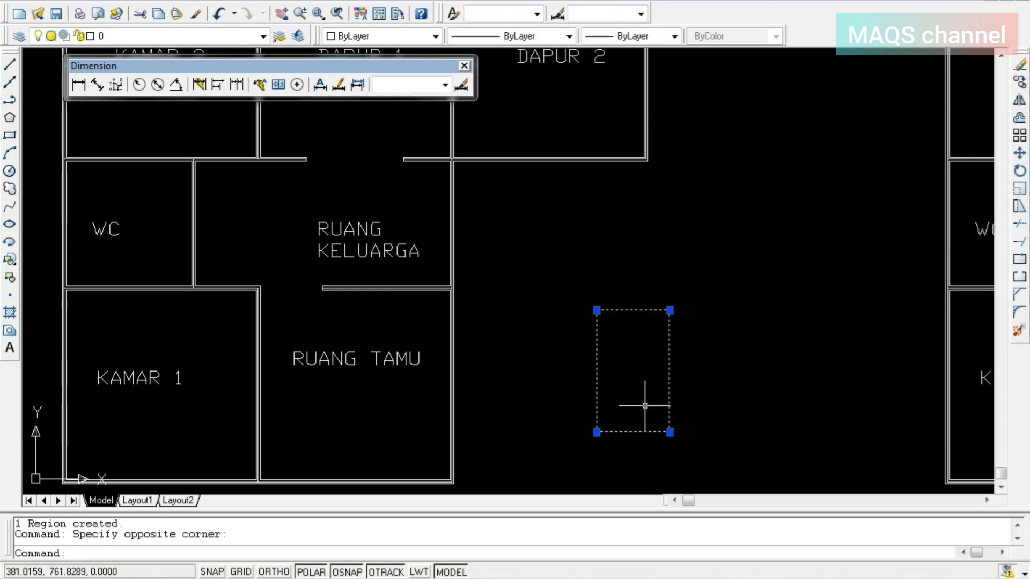
pyautogui.click(645, 406)
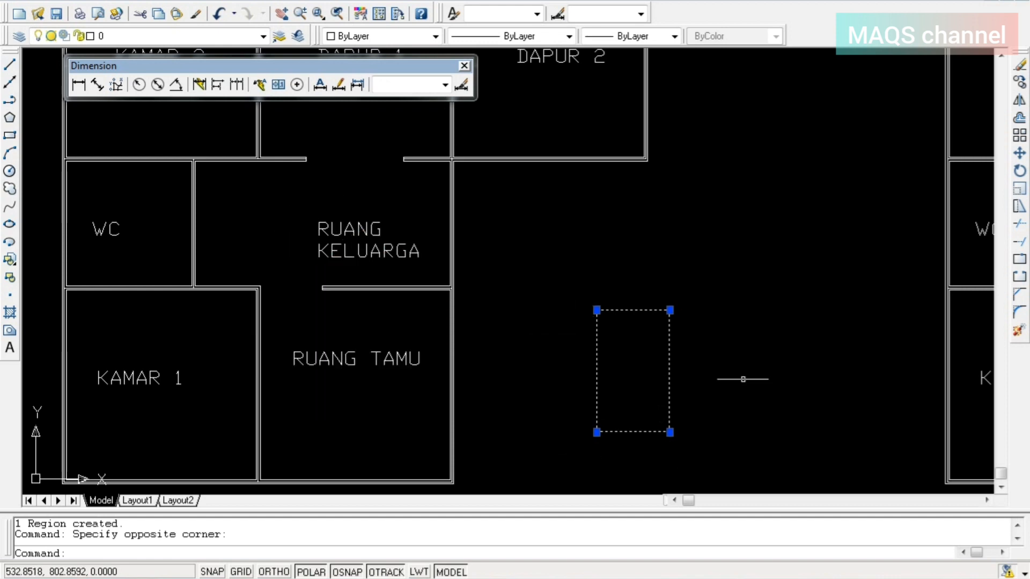
pyautogui.press('Escape')
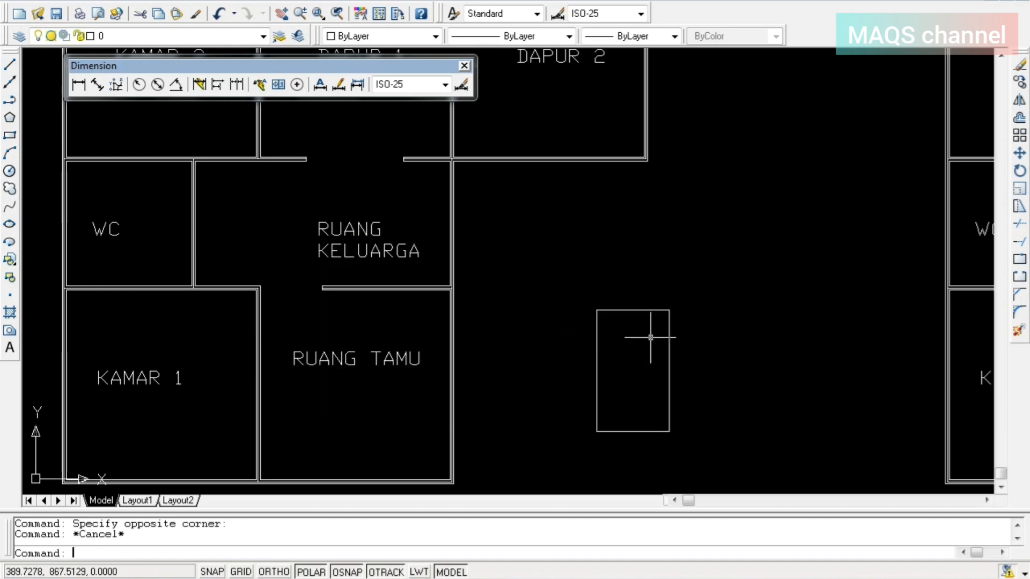
pyautogui.scroll(-2, 609, 325)
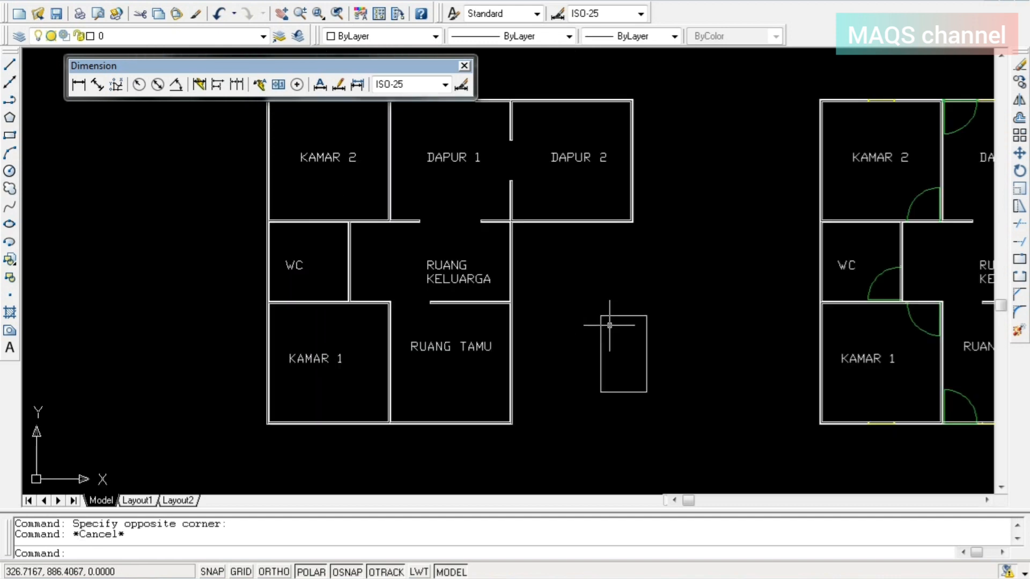
pyautogui.moveTo(540, 264); pyautogui.dragTo(607, 280, button='middle')
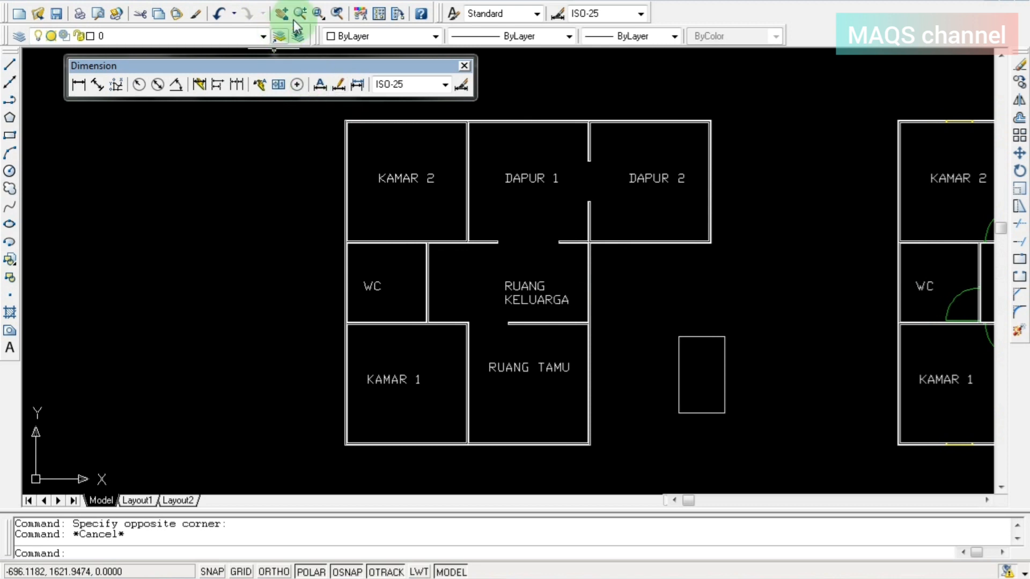
# - Display the View toolbar over the drawing and close it again
pyautogui.rightClick(316, 12)
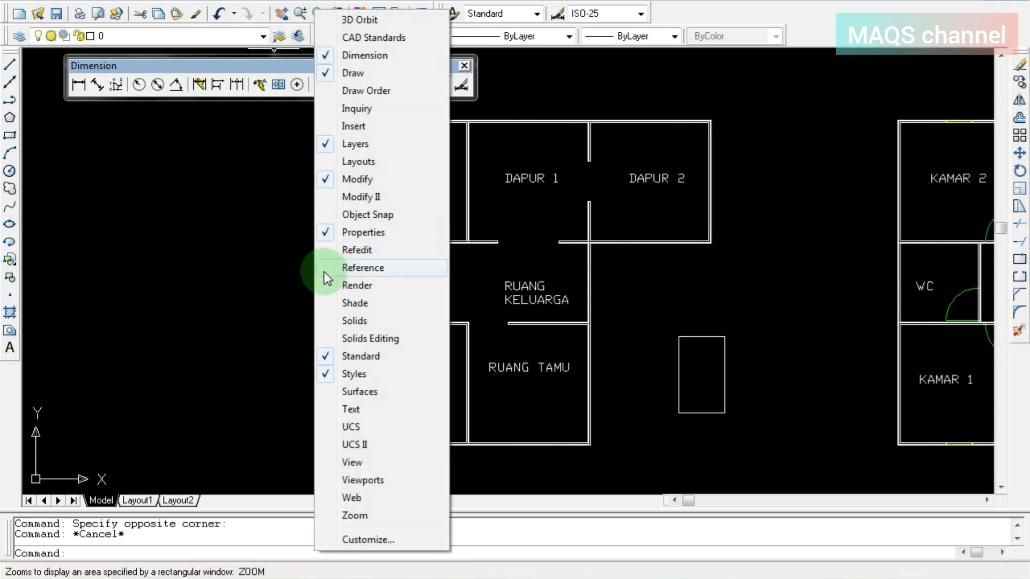
pyautogui.click(339, 465)
pyautogui.click(744, 76)
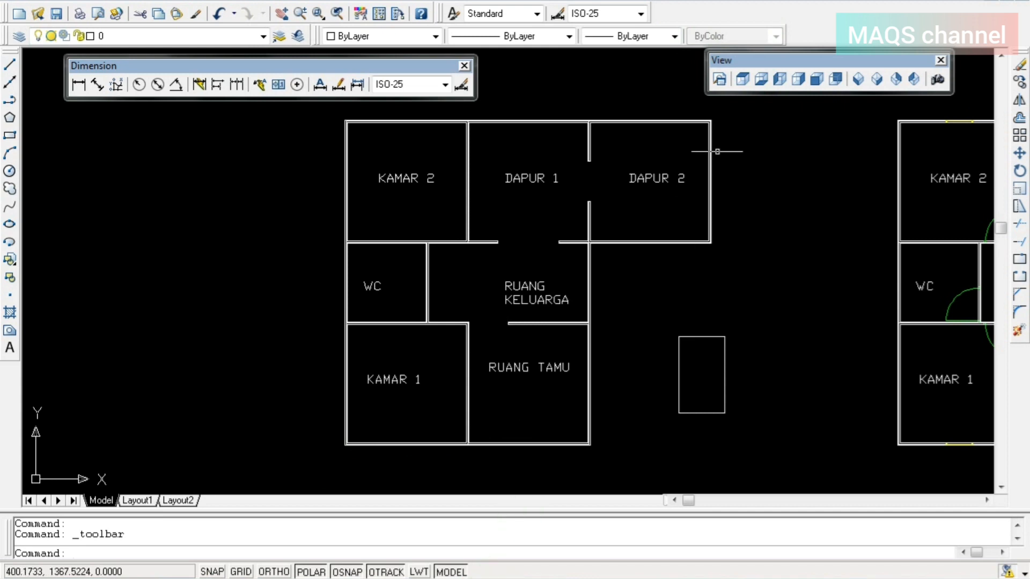
pyautogui.click(937, 59)
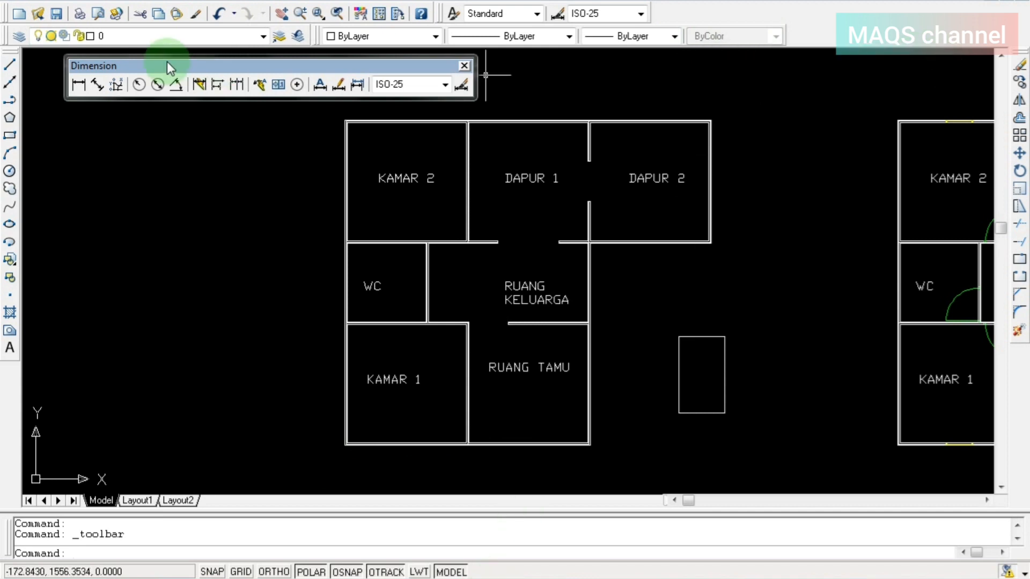
# - Turn on the View toolbar through the toolbar customization settings and close the settings
pyautogui.click(54, 3)
pyautogui.click(54, 2)
pyautogui.click(24, 1)
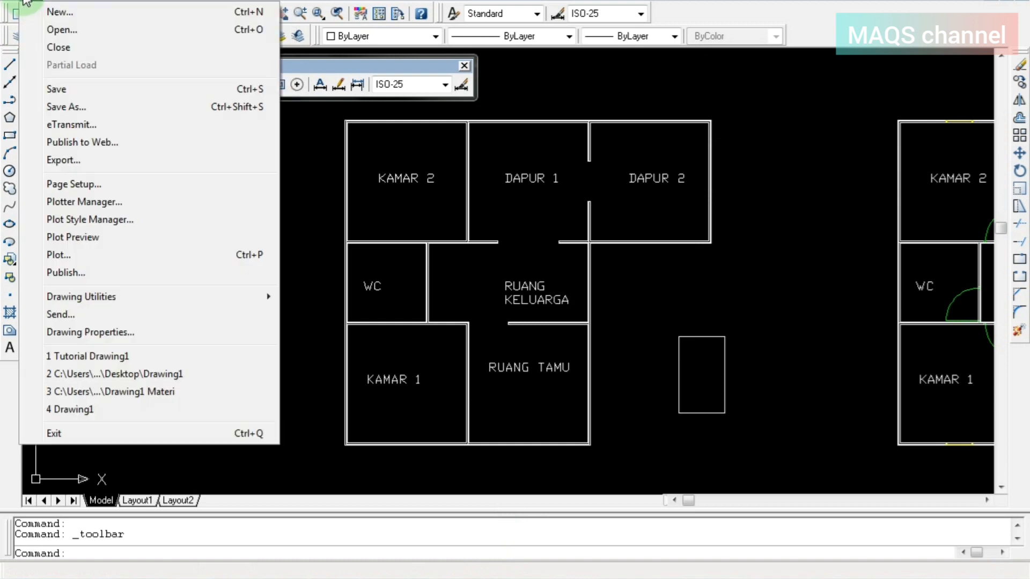
pyautogui.moveTo(87, 2)
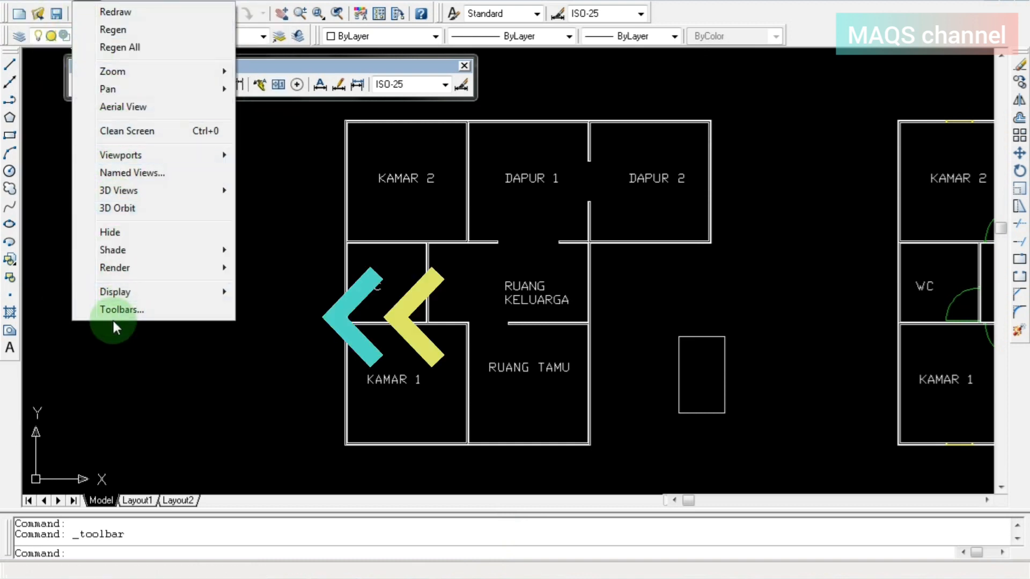
pyautogui.click(86, 309)
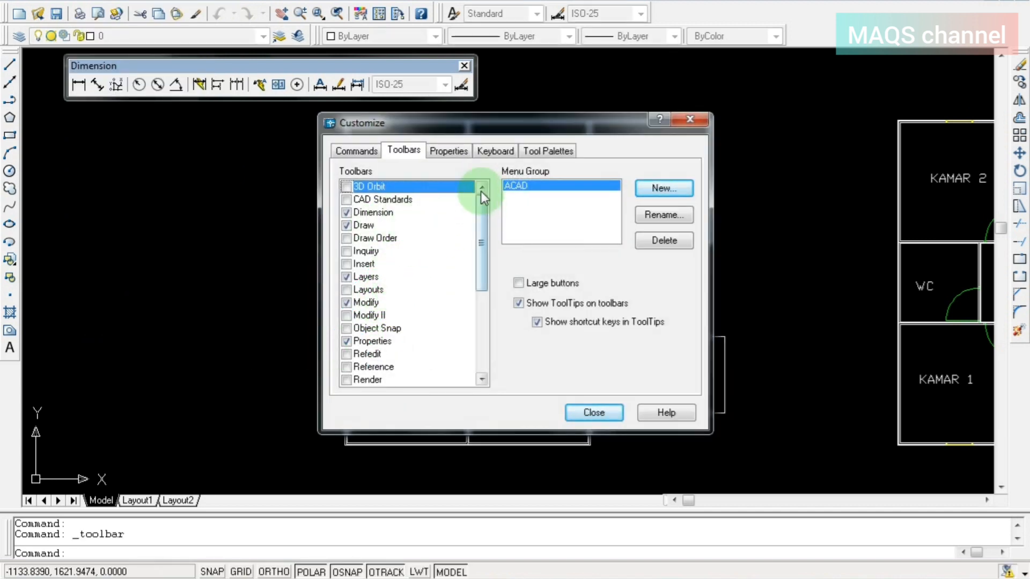
pyautogui.moveTo(477, 214); pyautogui.dragTo(482, 318)
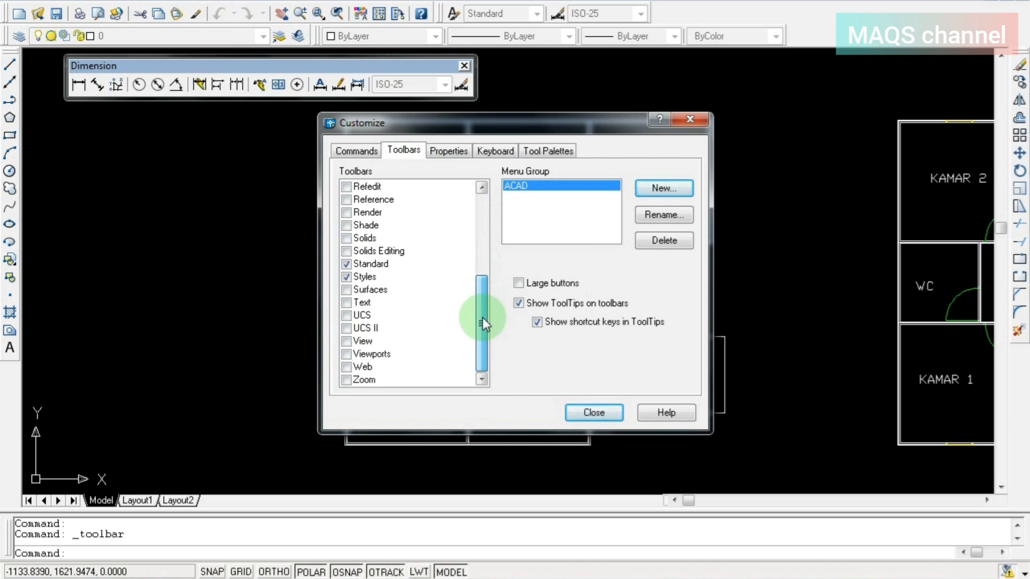
pyautogui.click(348, 342)
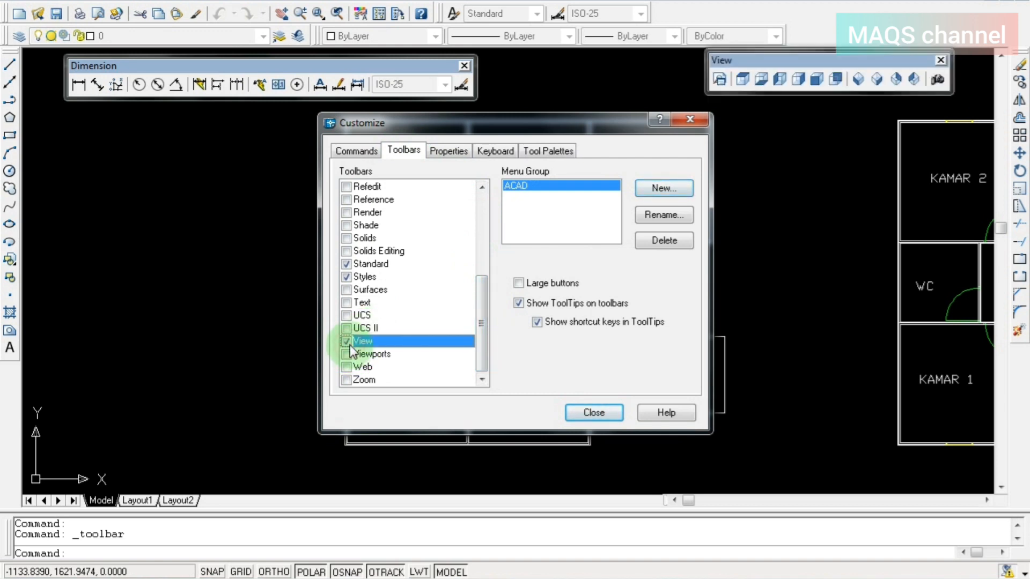
pyautogui.click(613, 419)
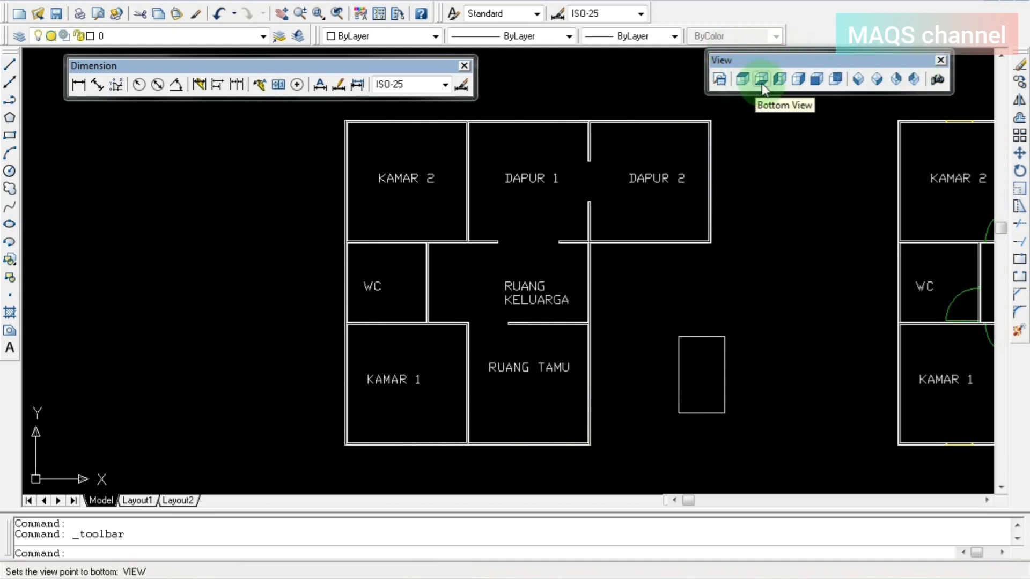
# - Switch the drawing to the southeast isometric view
pyautogui.click(878, 80)
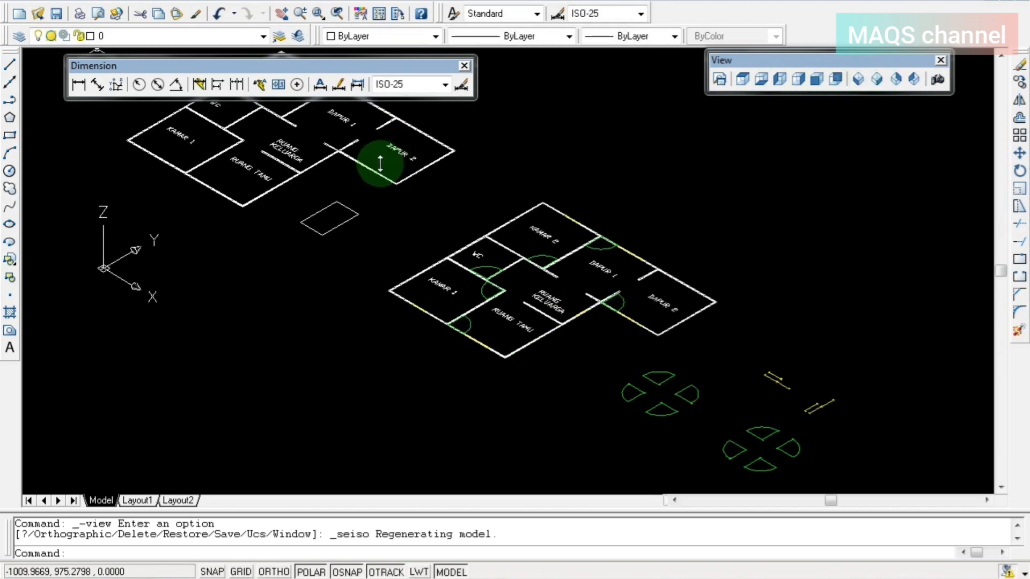
pyautogui.moveTo(349, 193); pyautogui.dragTo(454, 340, button='middle')
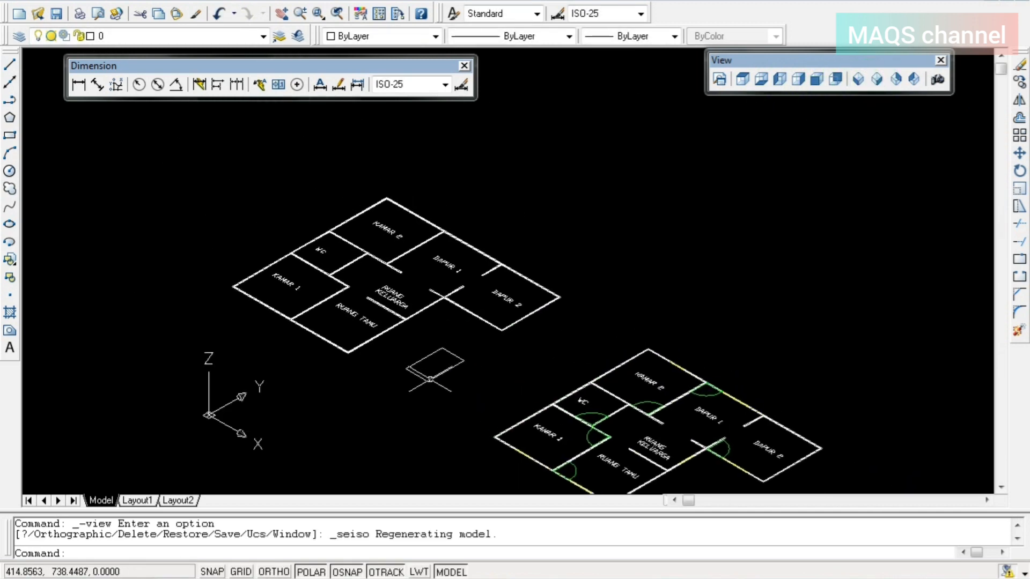
pyautogui.scroll(5, 429, 370)
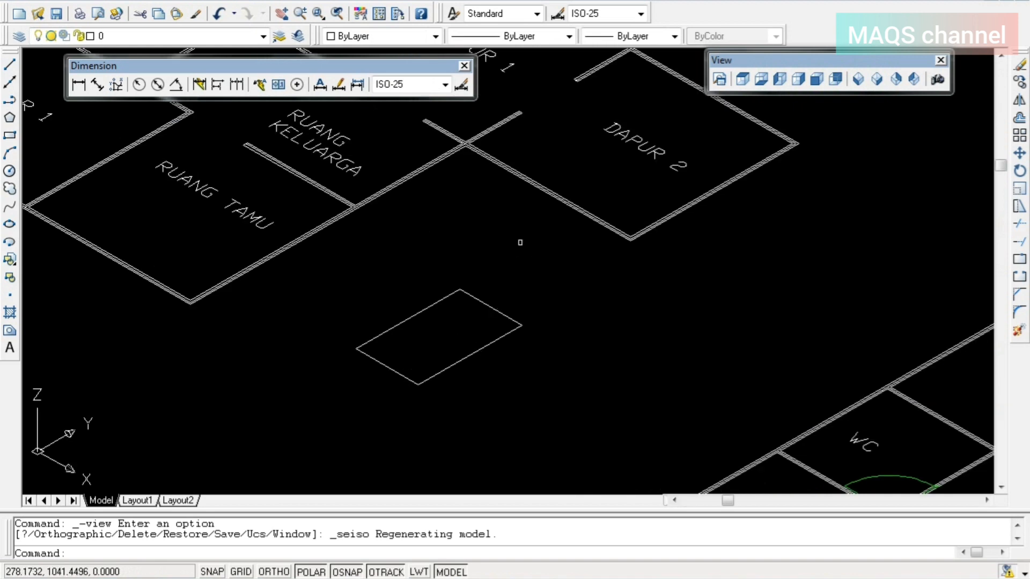
# - Select the small rectangle in the isometric view to check whether it is one object, and clear the selection
pyautogui.click(390, 325)
pyautogui.click(368, 350)
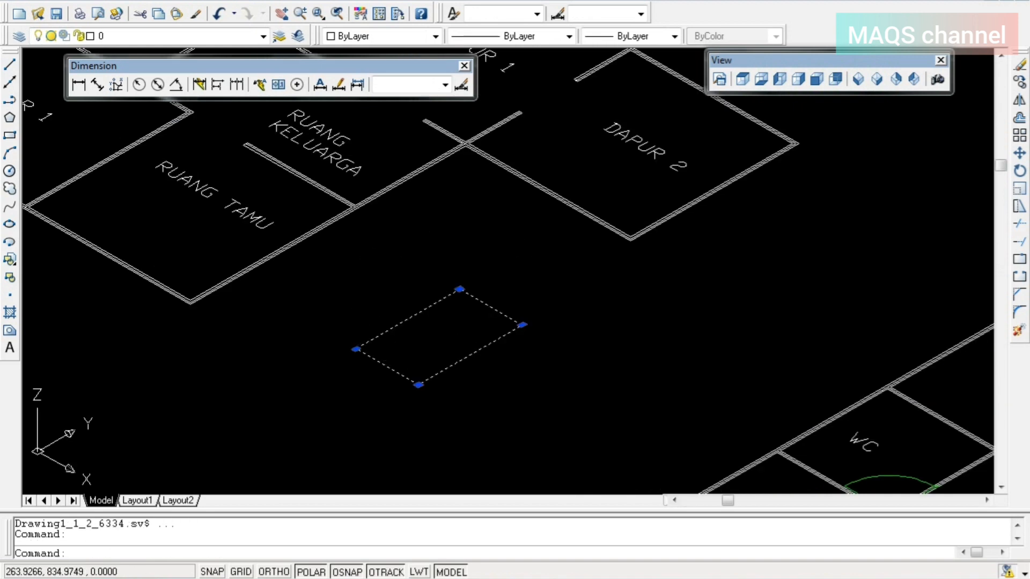
pyautogui.press('Escape')
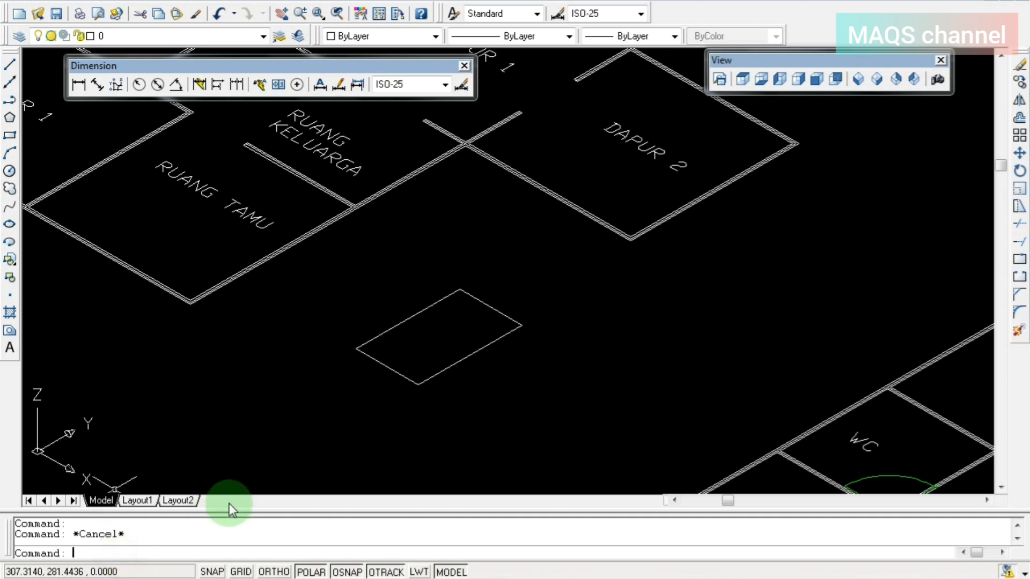
# - Extrude the small rectangle to a height of 100 with a taper angle of 0
pyautogui.write('EXTRUDE')
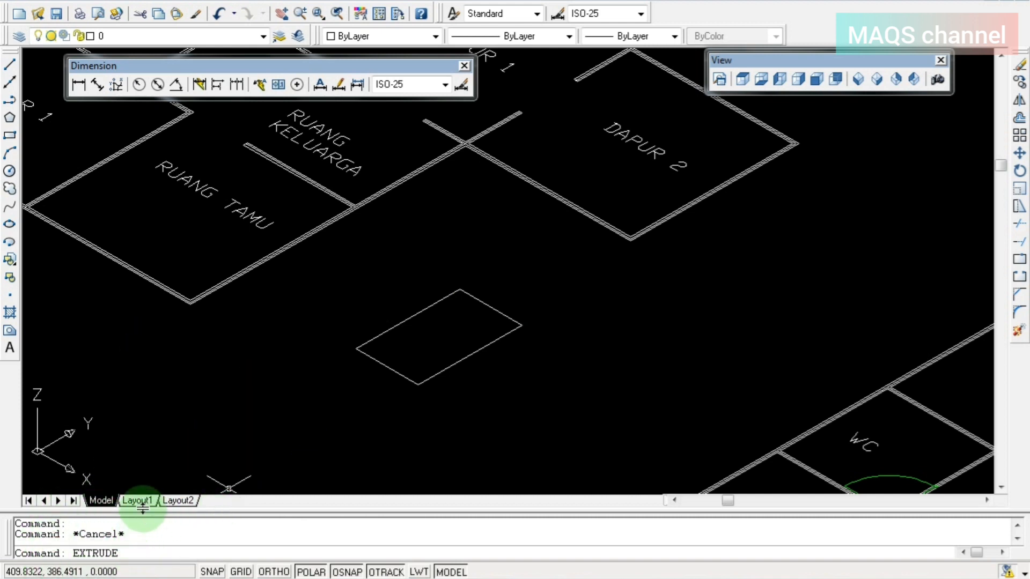
pyautogui.press('Return')
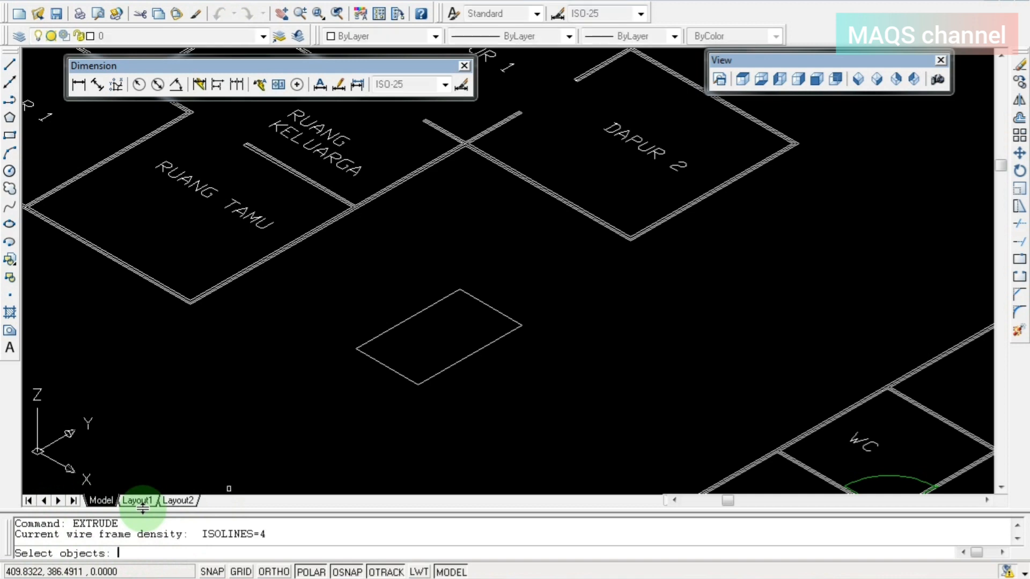
pyautogui.click(511, 317)
pyautogui.press('Return')
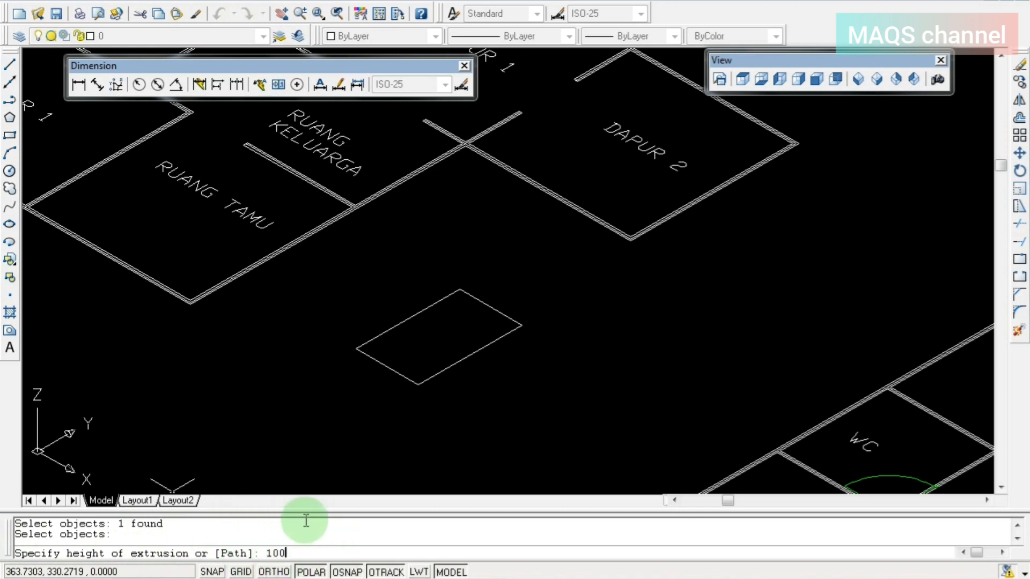
pyautogui.press('Return')
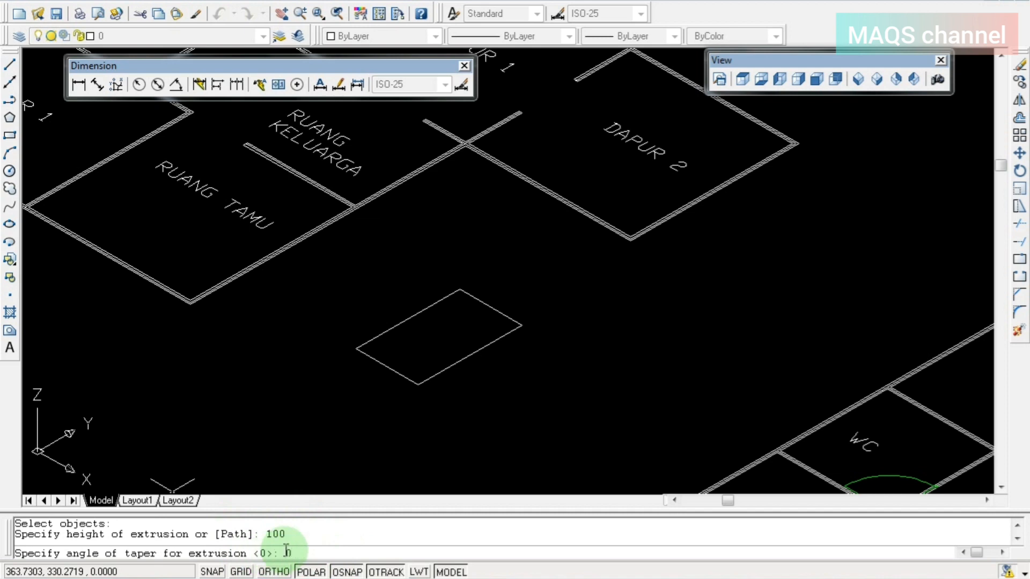
pyautogui.press('Return')
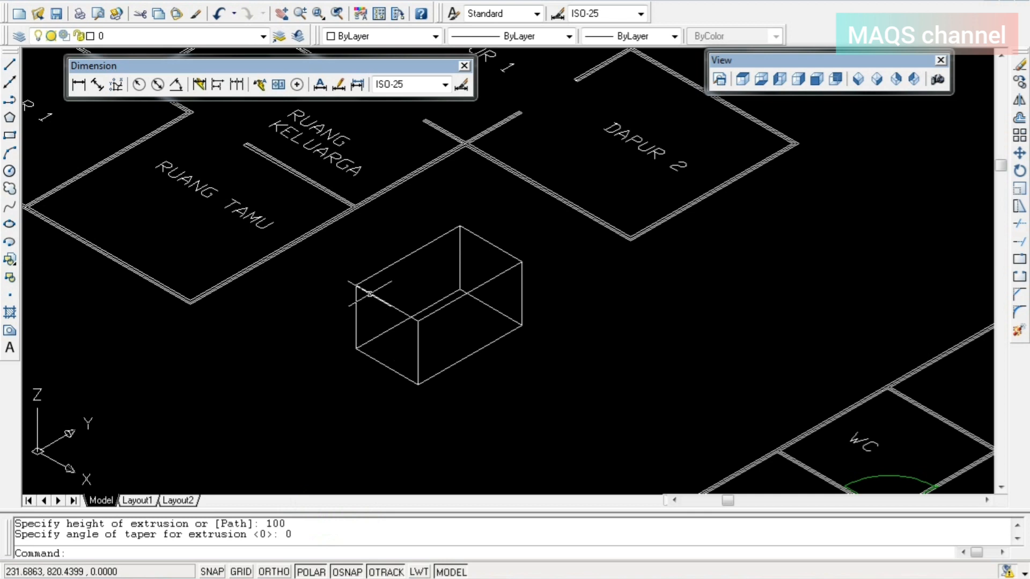
pyautogui.click(390, 306)
pyautogui.press('Escape')
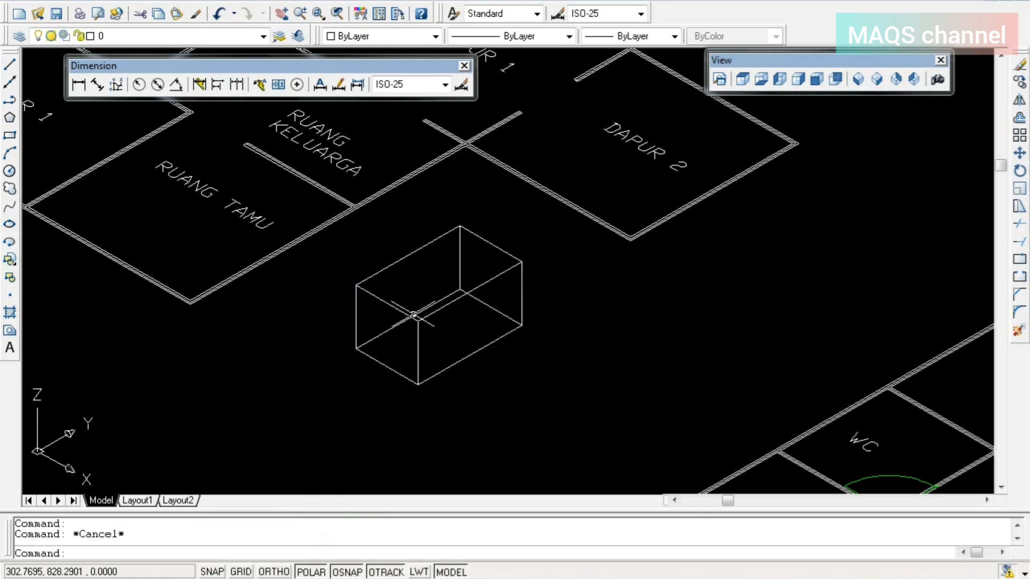
pyautogui.moveTo(371, 279); pyautogui.dragTo(426, 345, button='middle')
pyautogui.scroll(-3, 423, 346)
pyautogui.moveTo(368, 248); pyautogui.dragTo(396, 313, button='middle')
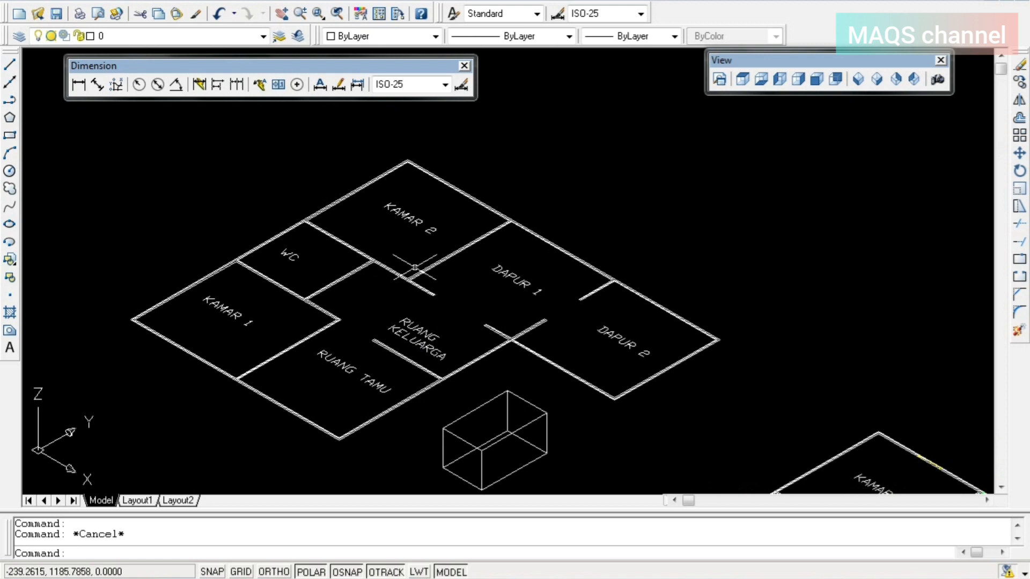
pyautogui.click(1020, 154)
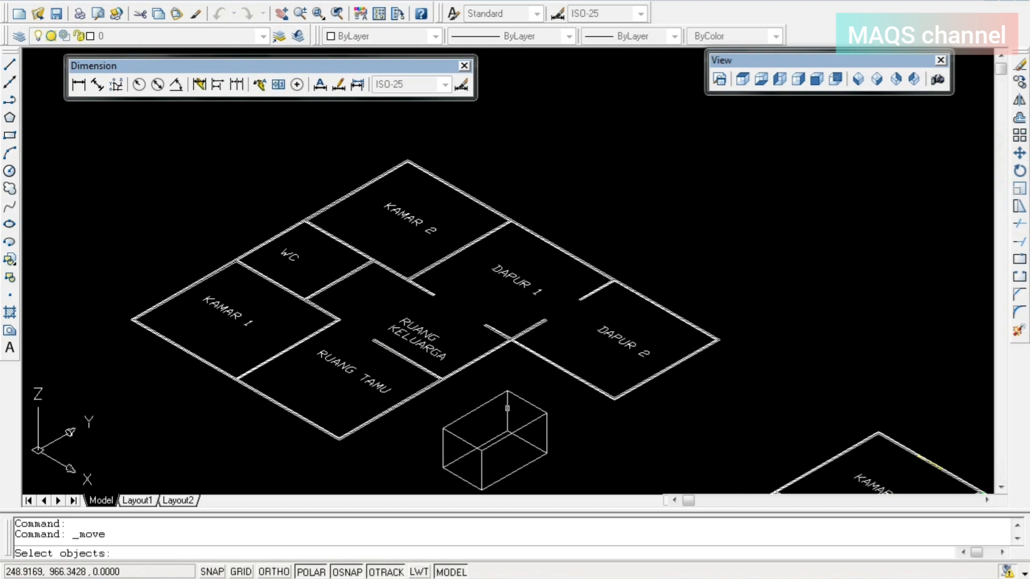
pyautogui.click(524, 398)
pyautogui.press('Return')
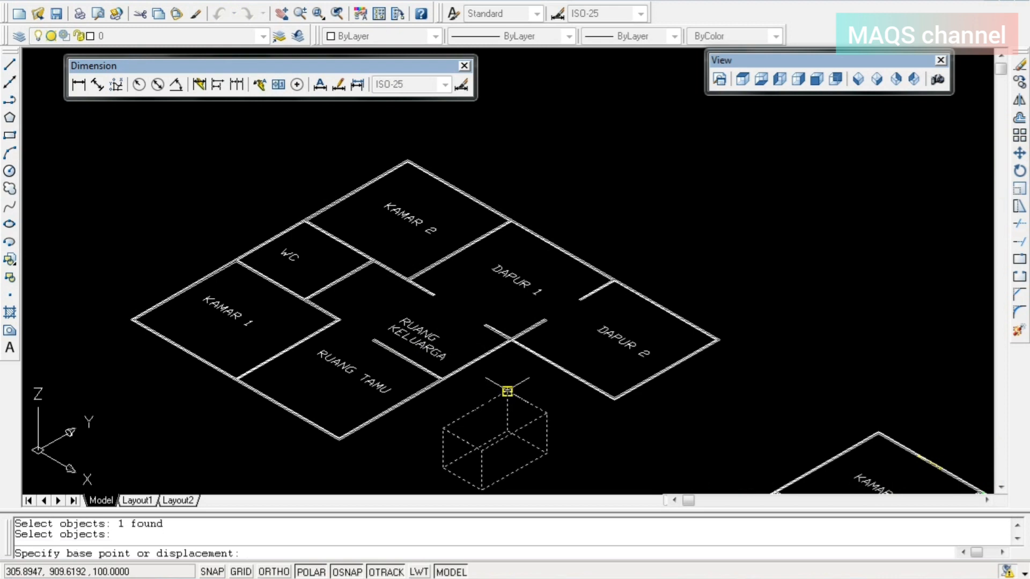
pyautogui.press('Escape')
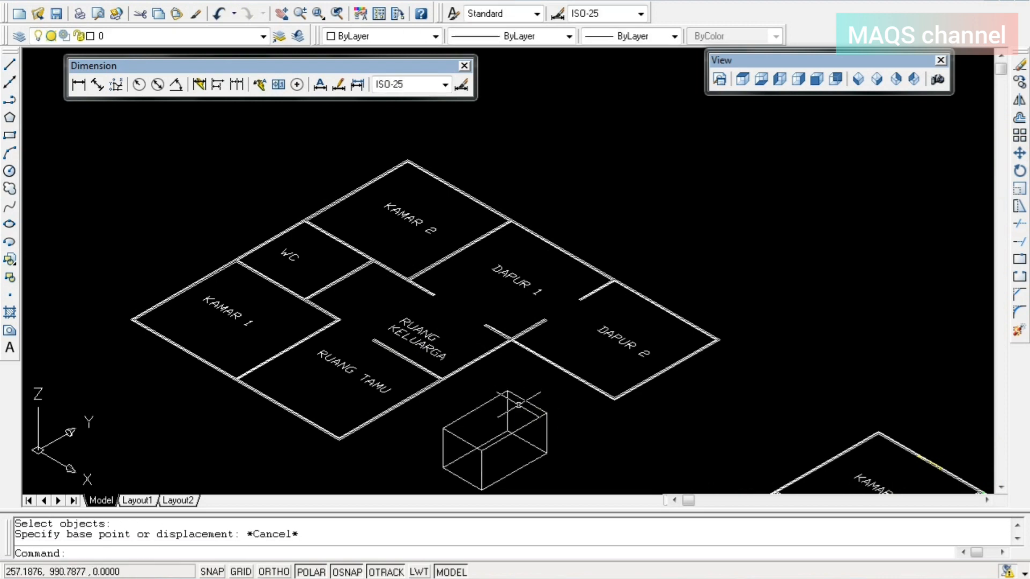
# - Delete the sample box beside the stripped floor plan
pyautogui.click(519, 397)
pyautogui.press('Delete')
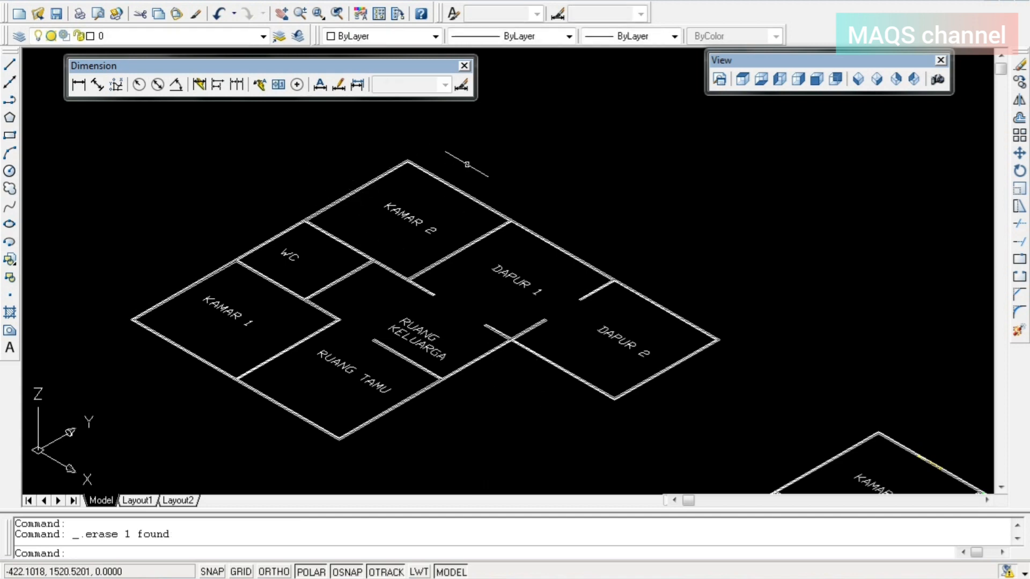
# - Extrude all wall regions of the stripped floor plan to a height of 450 with a taper angle of 0
pyautogui.click(147, 548)
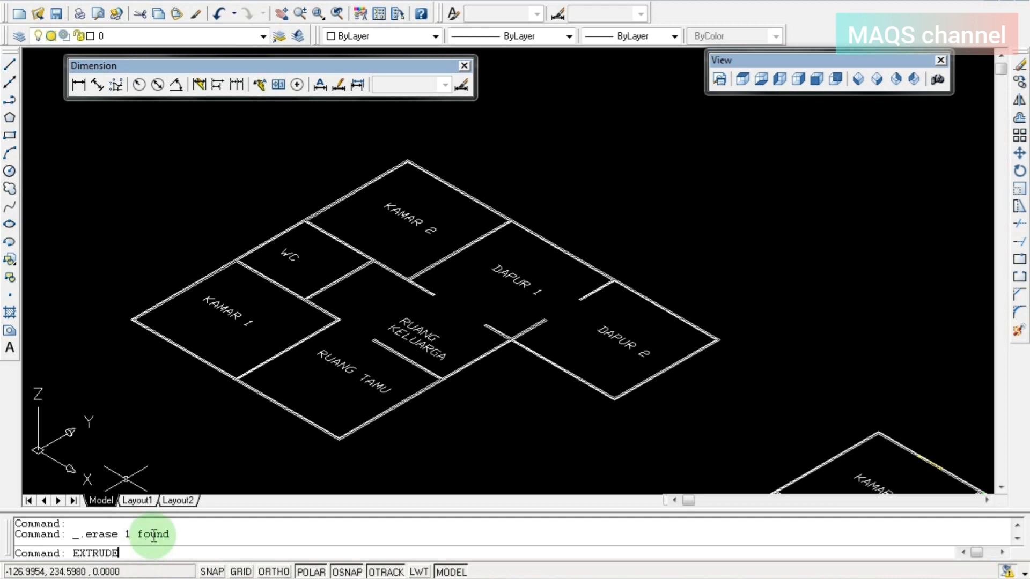
pyautogui.press('Return')
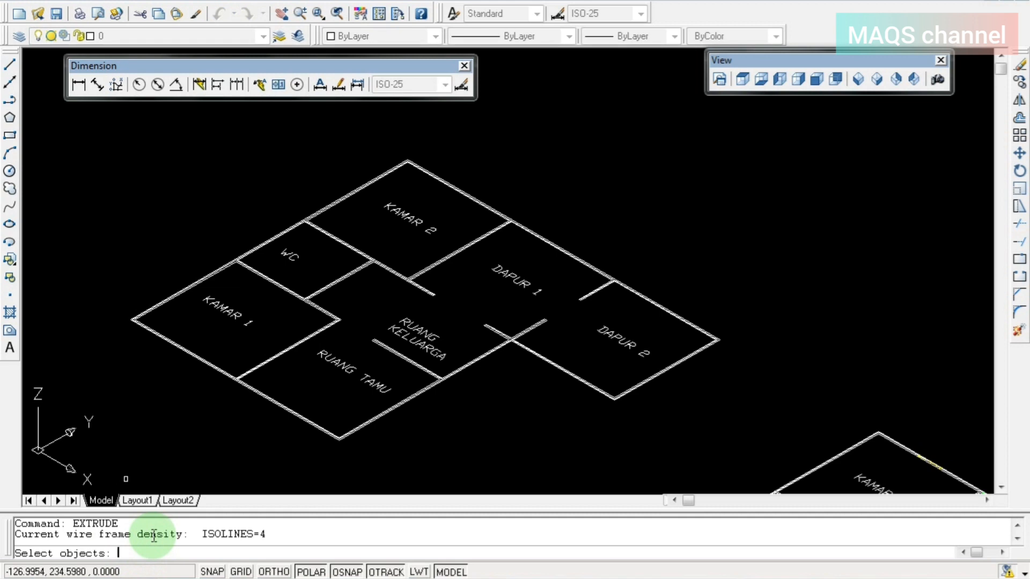
pyautogui.click(91, 123)
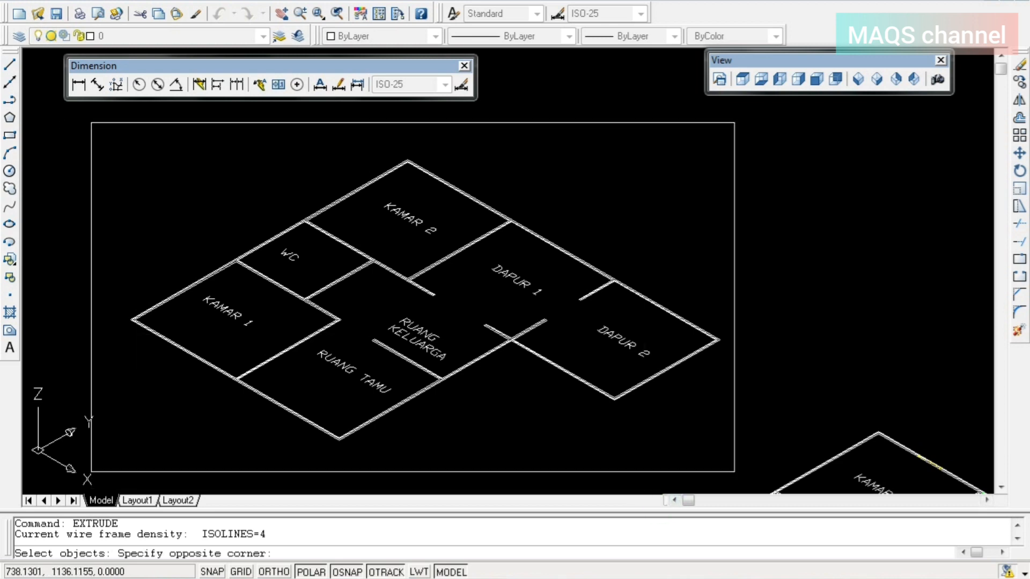
pyautogui.click(733, 475)
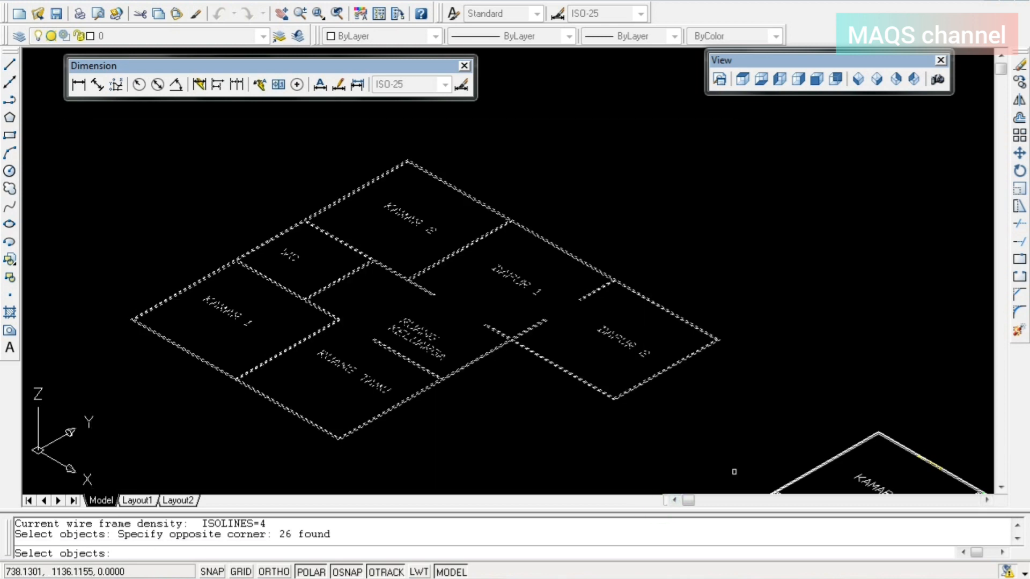
pyautogui.press('Return')
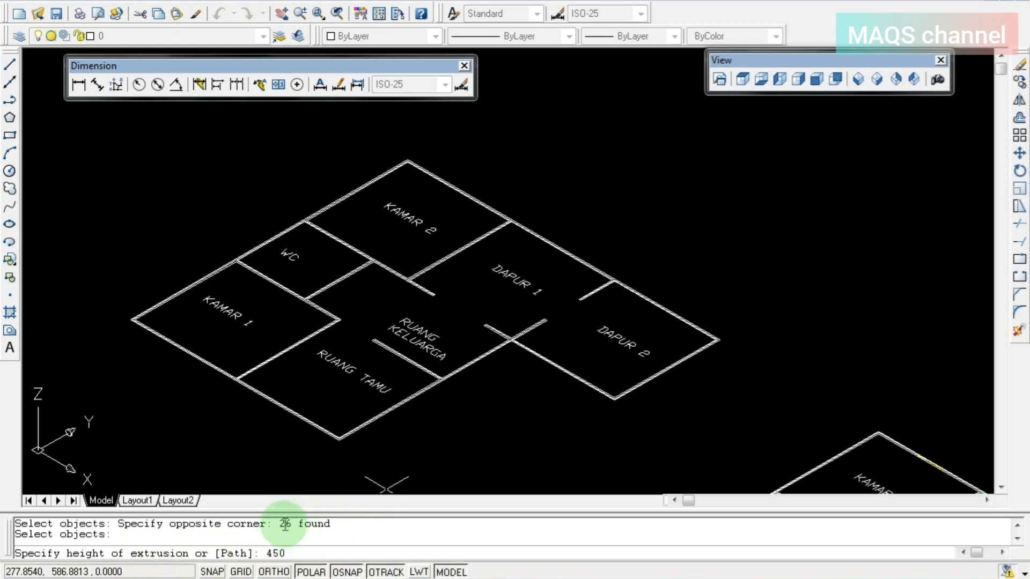
pyautogui.press('Return')
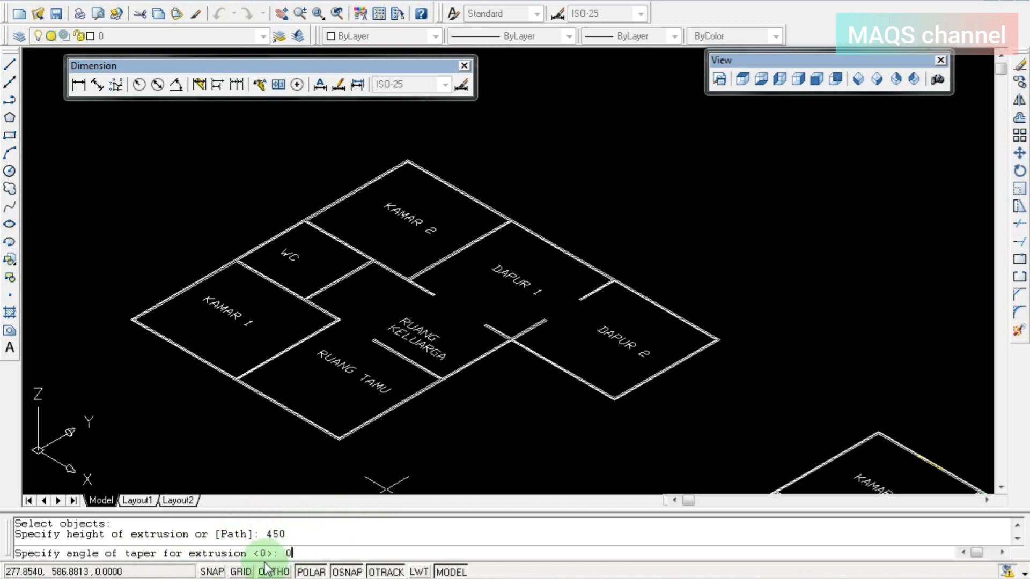
pyautogui.press('Return')
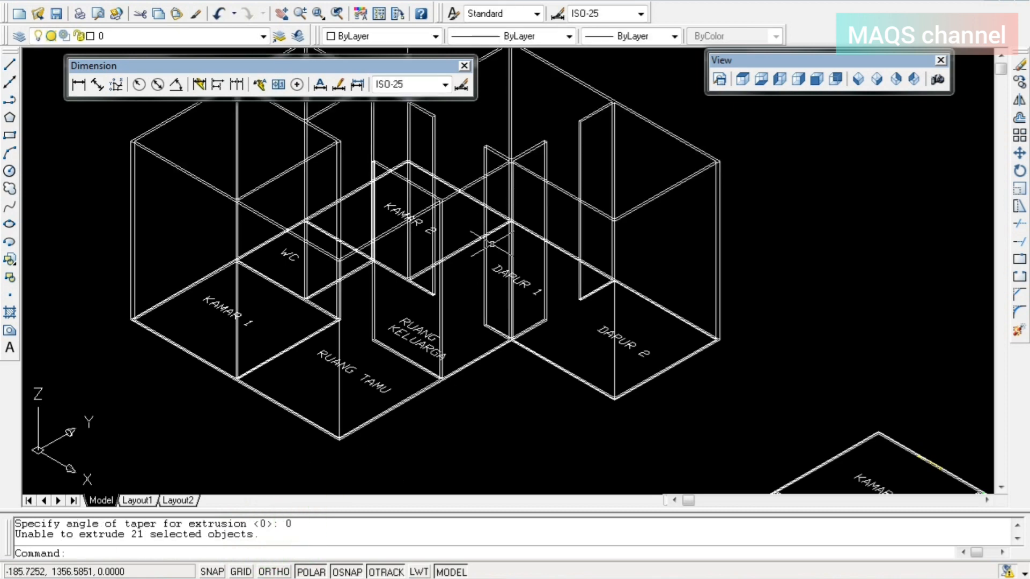
# - Display the Shade toolbar beside the extruded house model and close it again
pyautogui.moveTo(493, 239)
pyautogui.mouseDown(button='middle')
pyautogui.moveTo(511, 287)
pyautogui.moveTo(545, 308)
pyautogui.moveTo(617, 315)
pyautogui.mouseUp(button='middle')
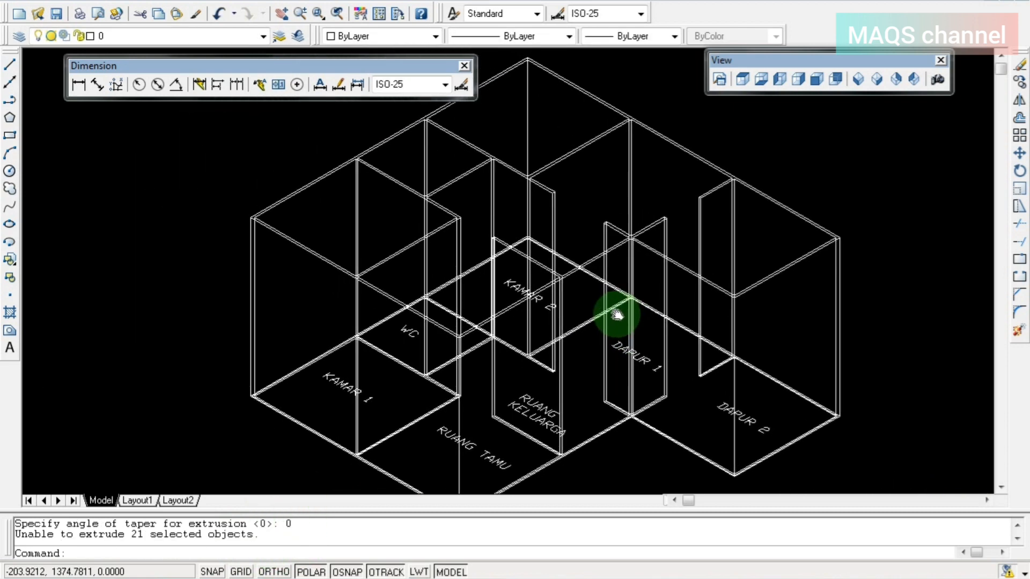
pyautogui.doubleClick(617, 315)
pyautogui.moveTo(368, 161); pyautogui.dragTo(631, 305, button='middle')
pyautogui.scroll(4, 664, 322)
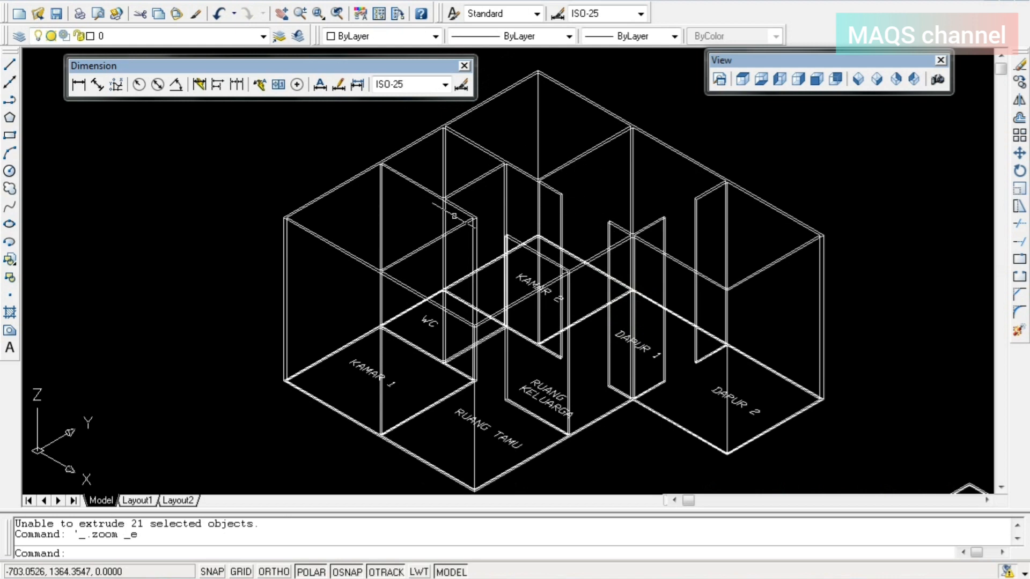
pyautogui.rightClick(321, 15)
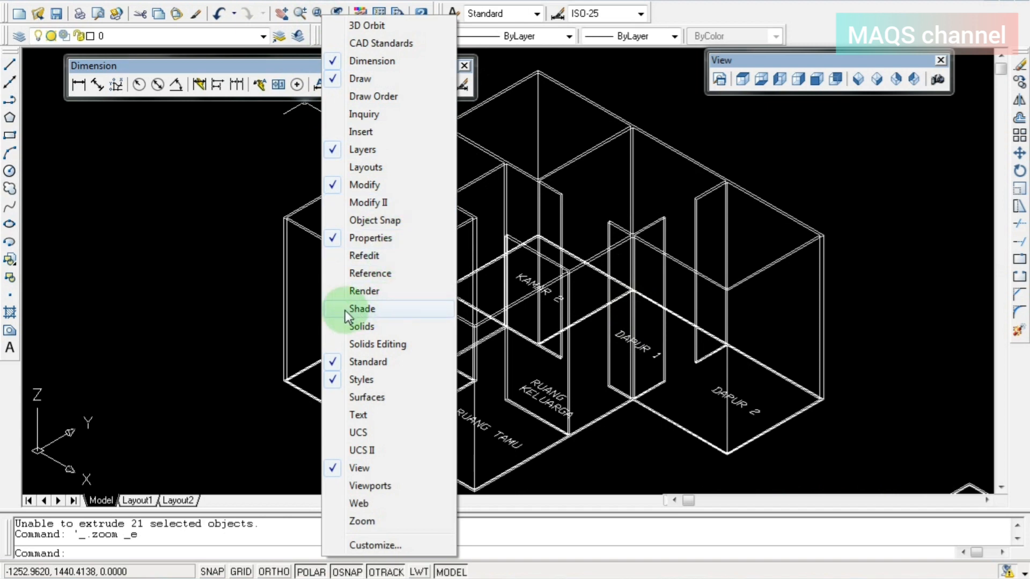
pyautogui.click(384, 311)
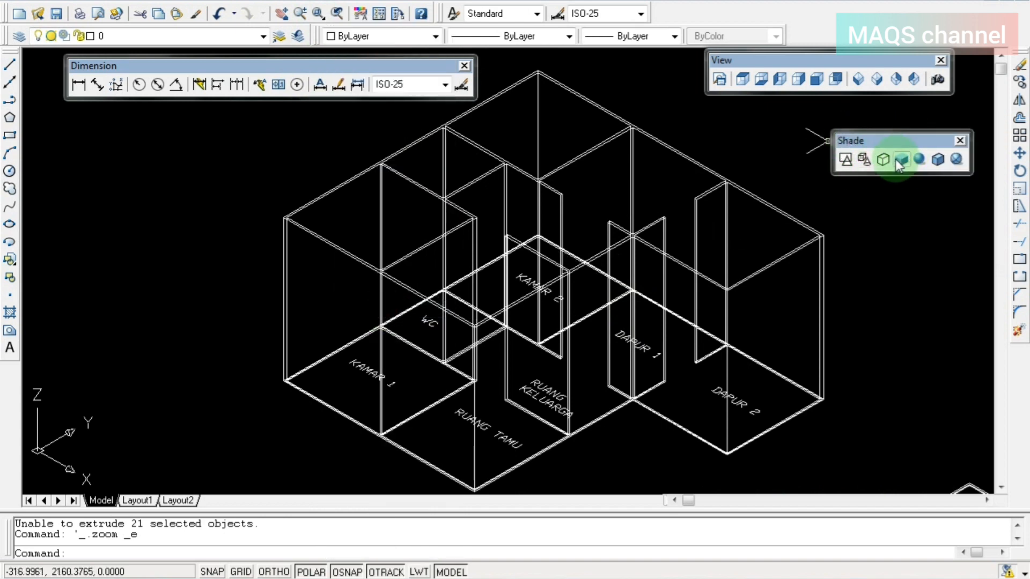
pyautogui.click(961, 140)
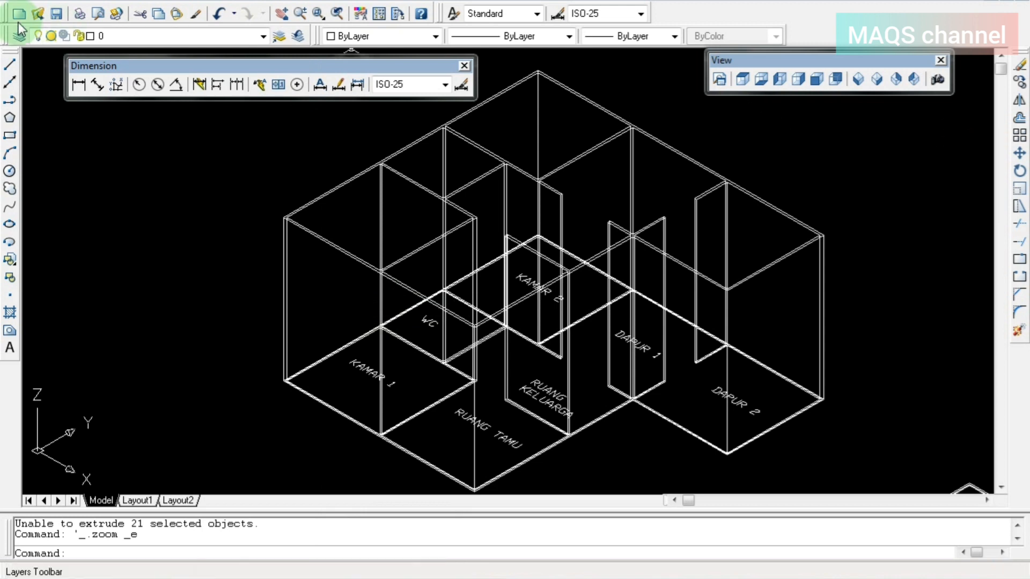
# - Turn on the Shade toolbar through the toolbar customization settings
pyautogui.click(86, 2)
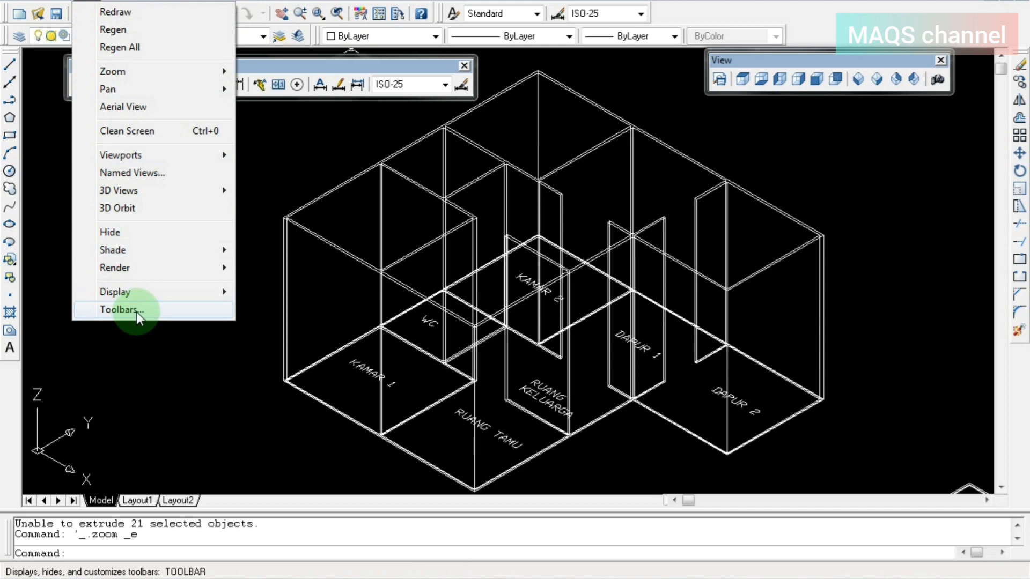
pyautogui.click(120, 310)
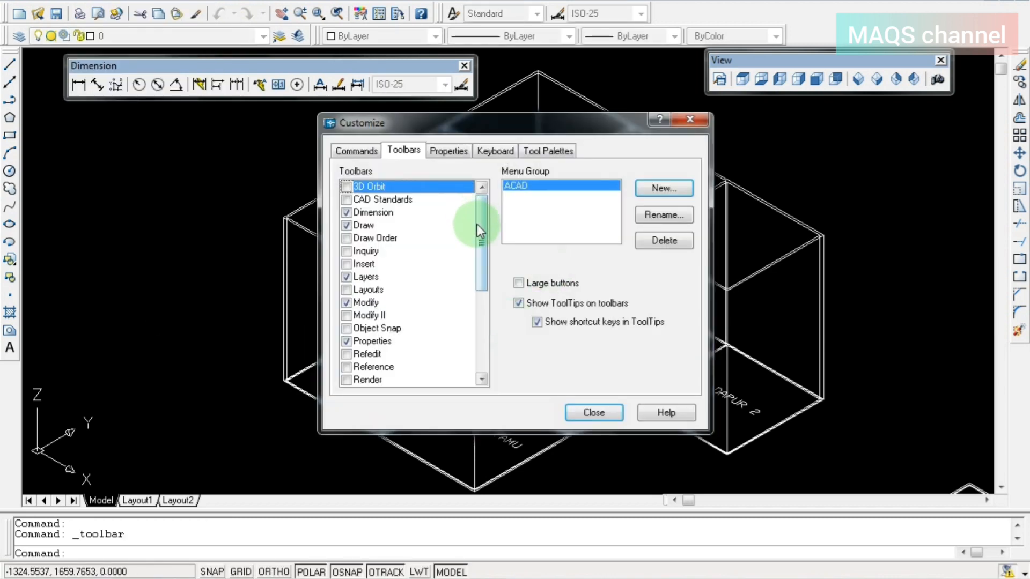
pyautogui.moveTo(487, 224); pyautogui.dragTo(491, 333)
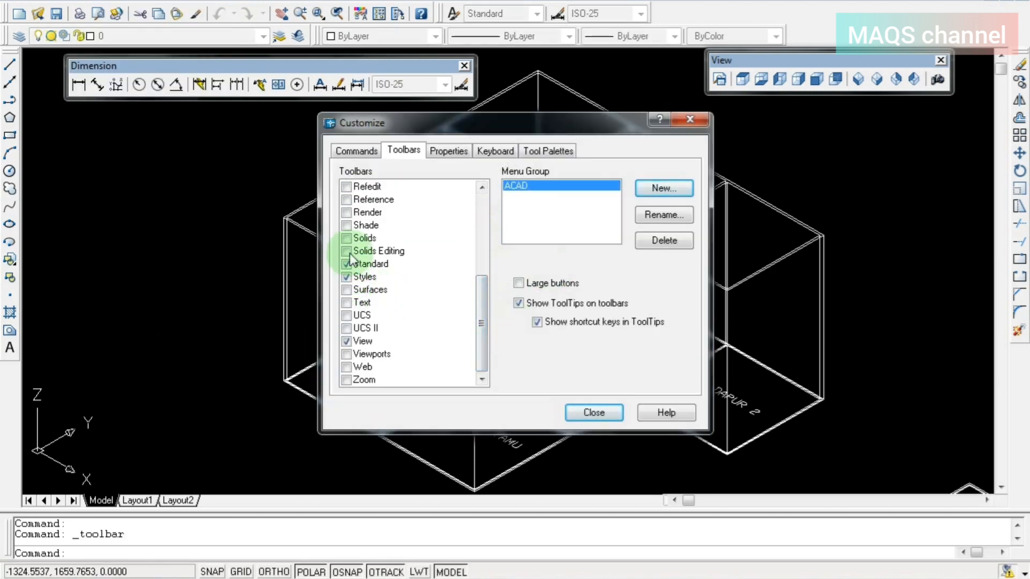
pyautogui.click(355, 226)
pyautogui.click(346, 226)
pyautogui.click(573, 413)
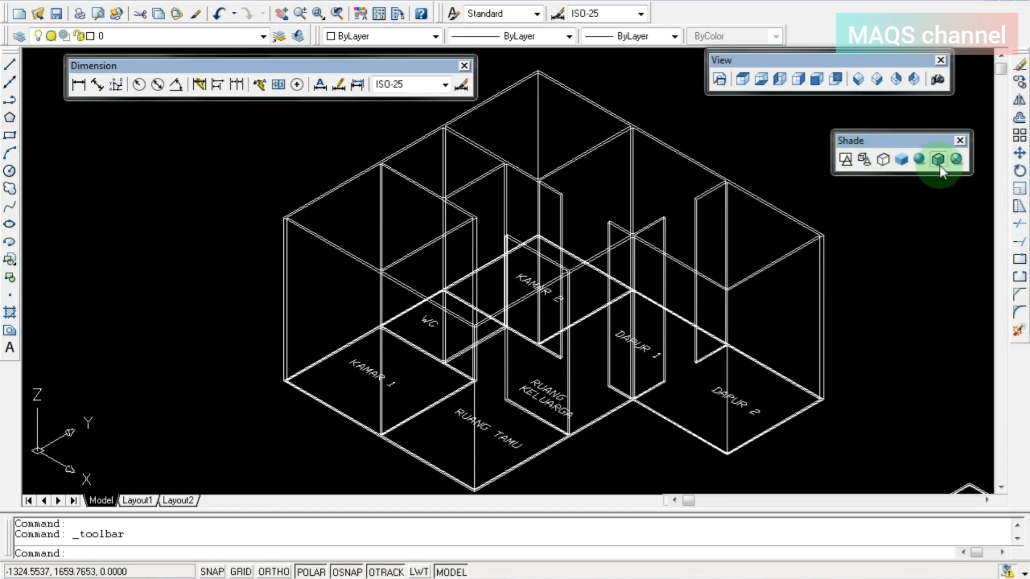
# - Preview the extruded house in Hidden and Flat shading, and return it to 2D wireframe
pyautogui.click(883, 159)
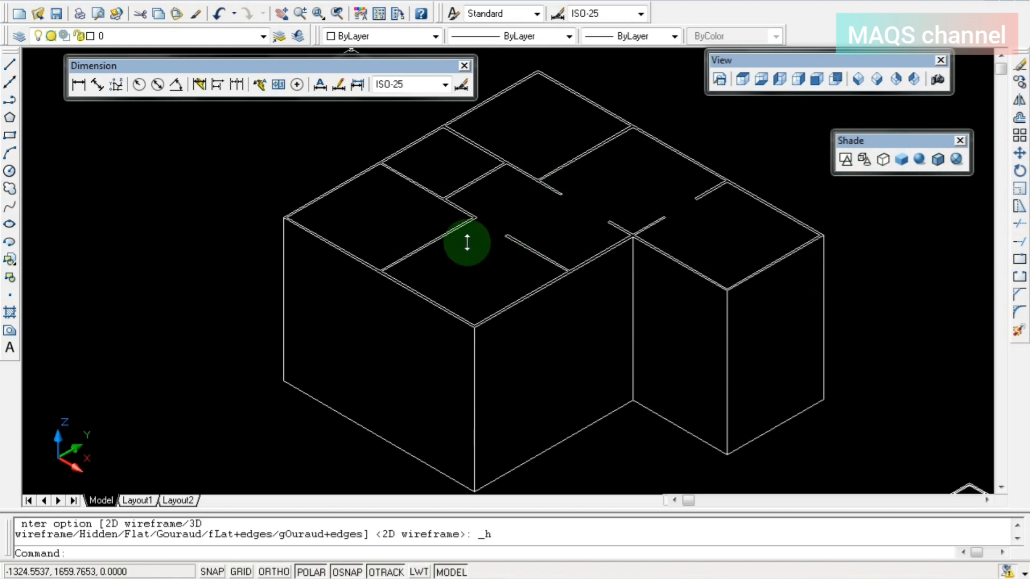
pyautogui.click(883, 160)
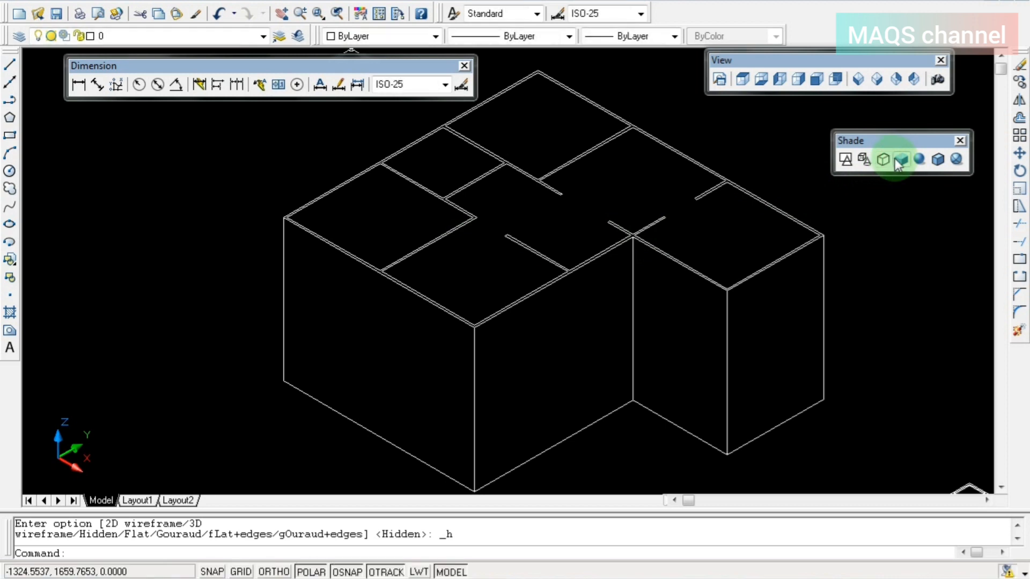
pyautogui.click(895, 159)
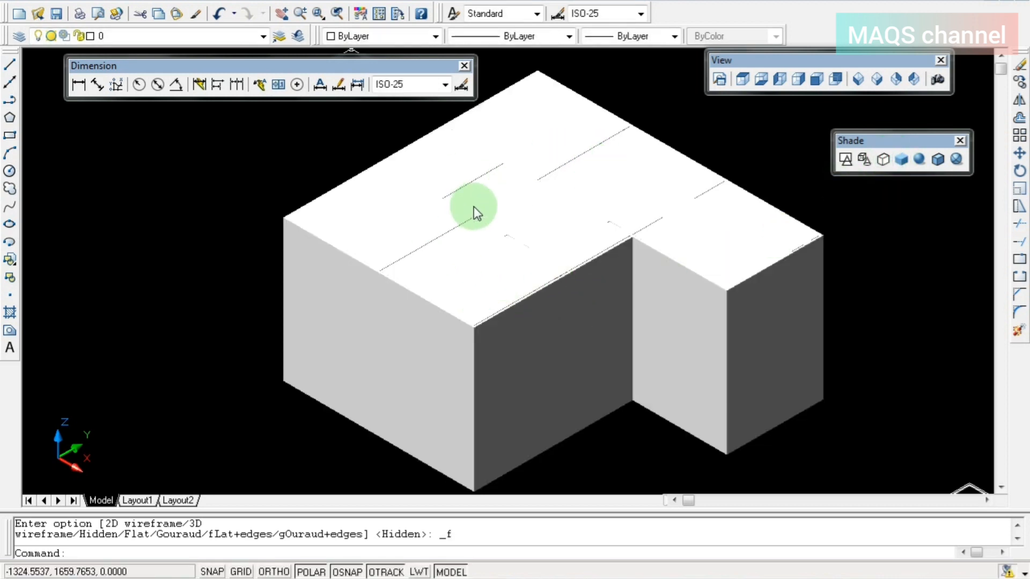
pyautogui.click(845, 160)
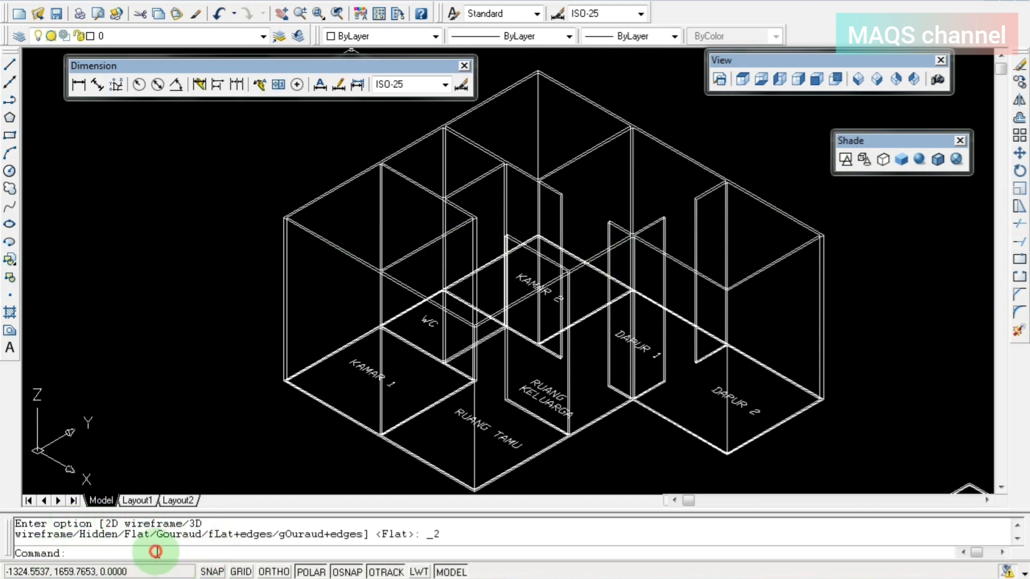
pyautogui.write('SUBT')
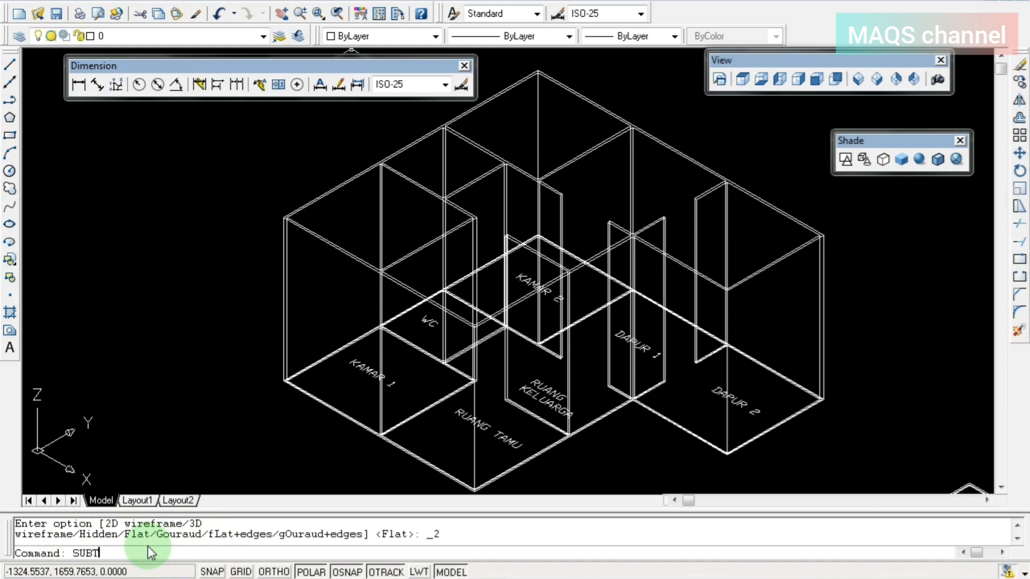
pyautogui.write('RACT')
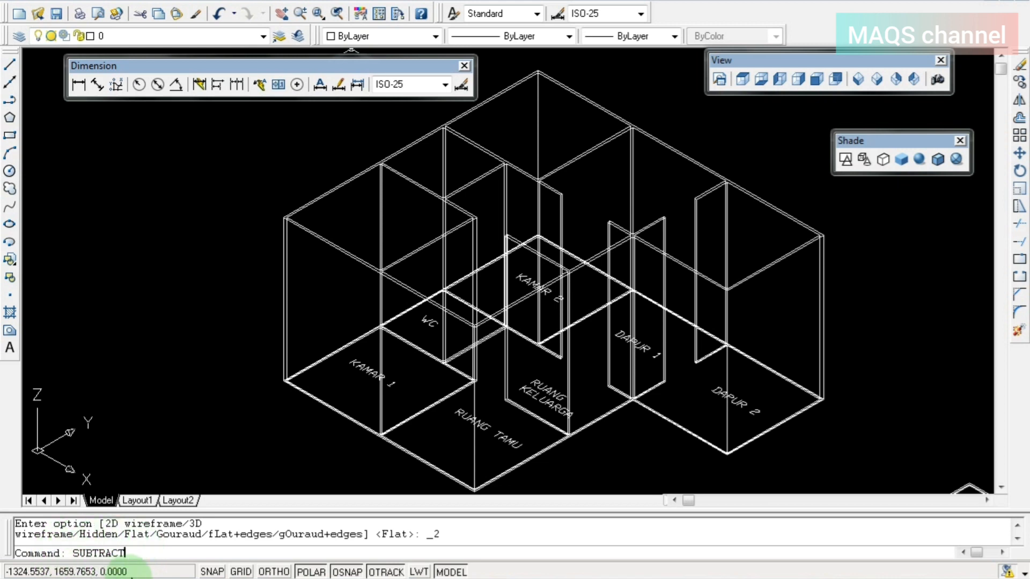
pyautogui.press('Return')
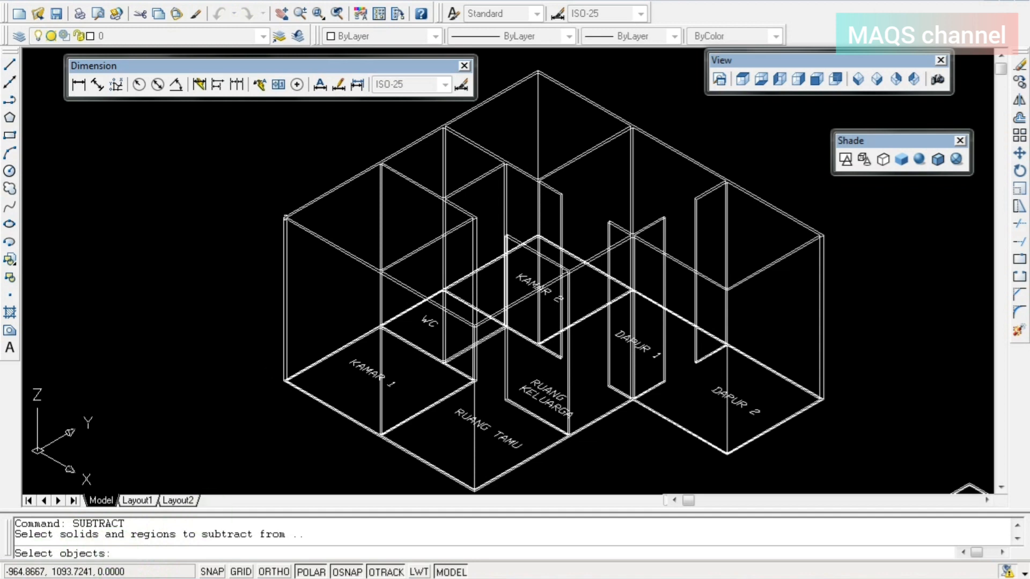
pyautogui.click(286, 217)
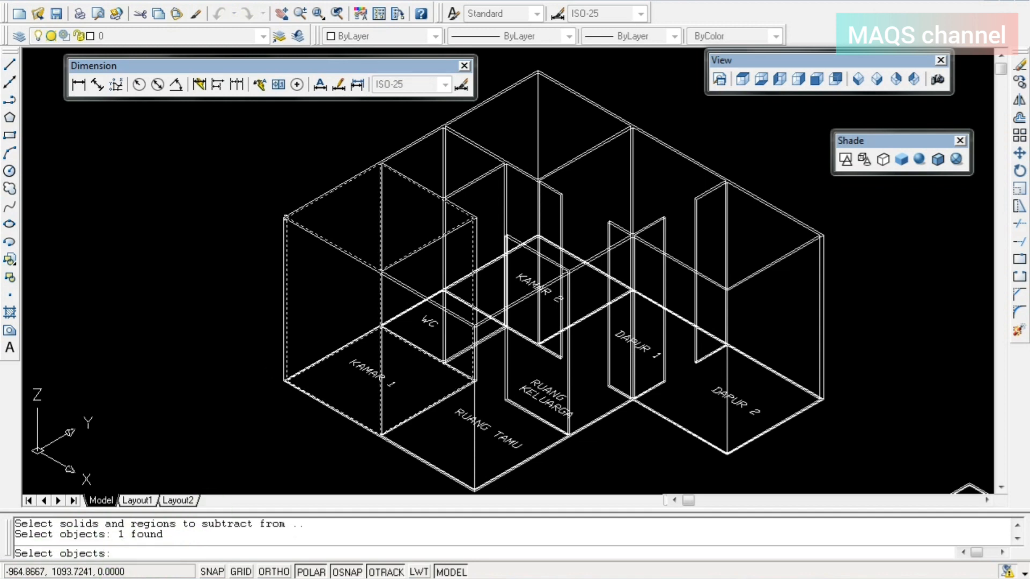
pyautogui.press('Escape')
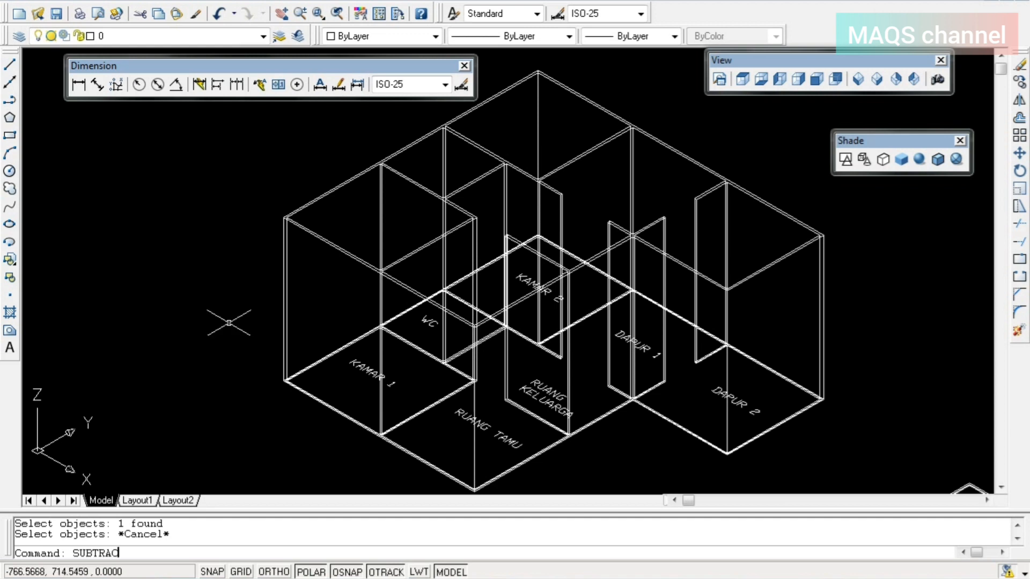
# - Subtract the KAMAR 1 interior solid from the outer house solid with the SUBTRACT command
pyautogui.write('SUBTRACT')
pyautogui.press('Return')
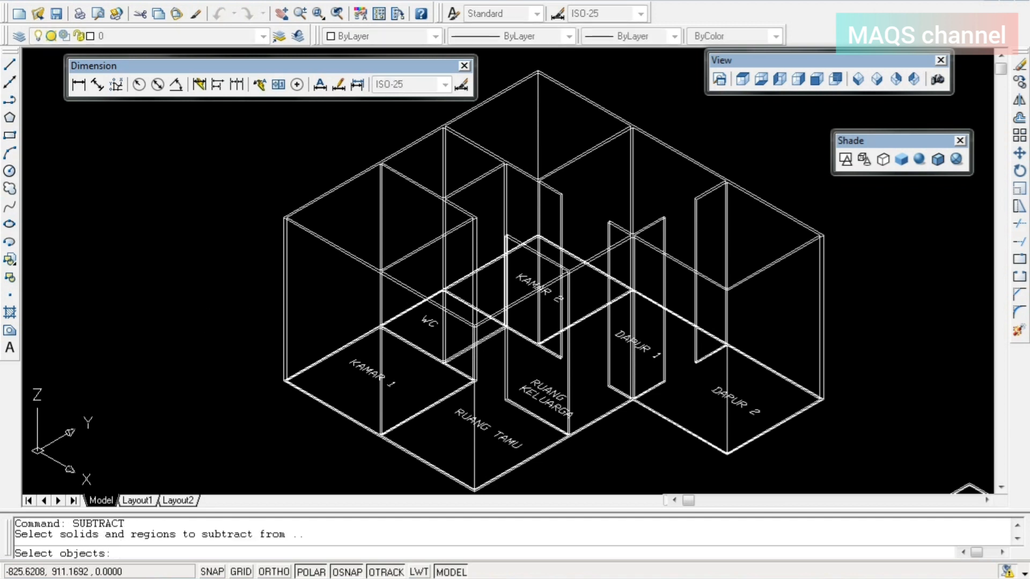
pyautogui.scroll(4, 284, 219)
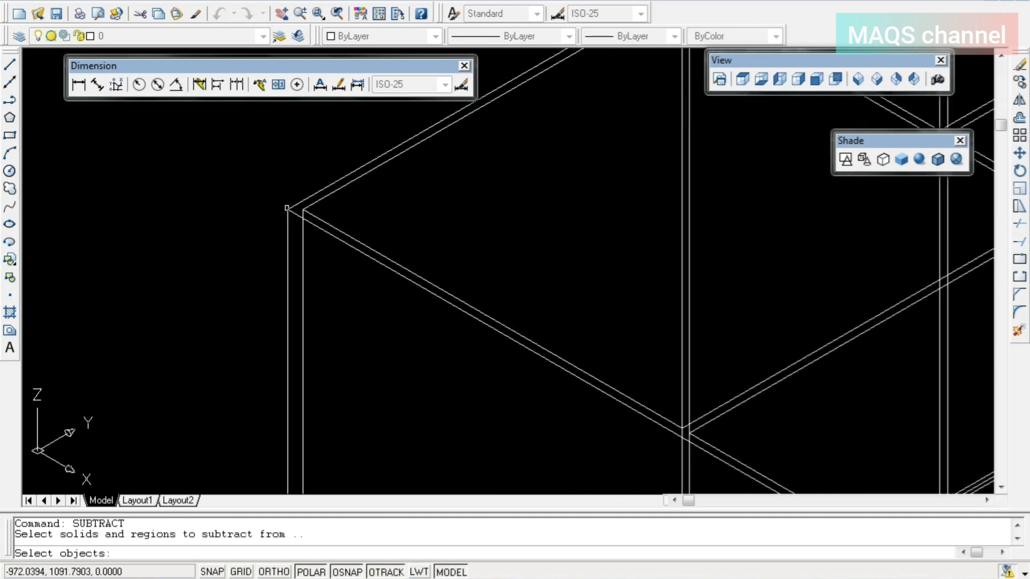
pyautogui.click(293, 206)
pyautogui.scroll(-4, 290, 207)
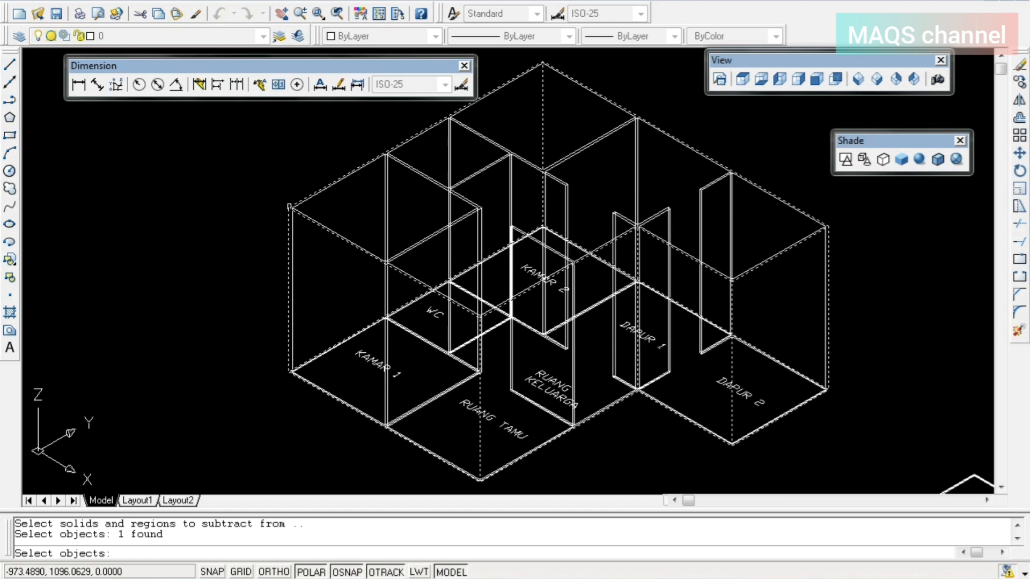
pyautogui.scroll(2, 289, 207)
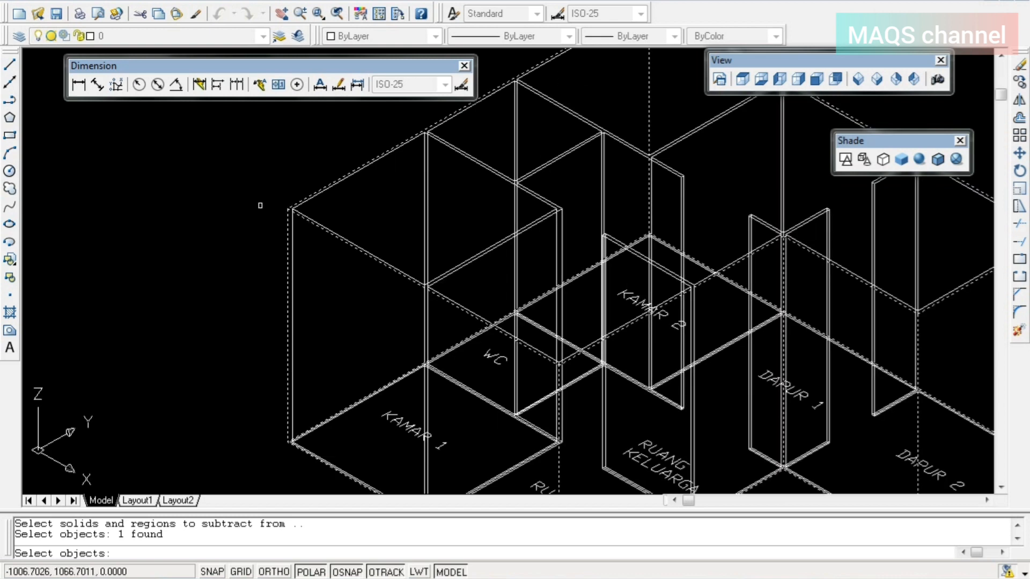
pyautogui.press('Return')
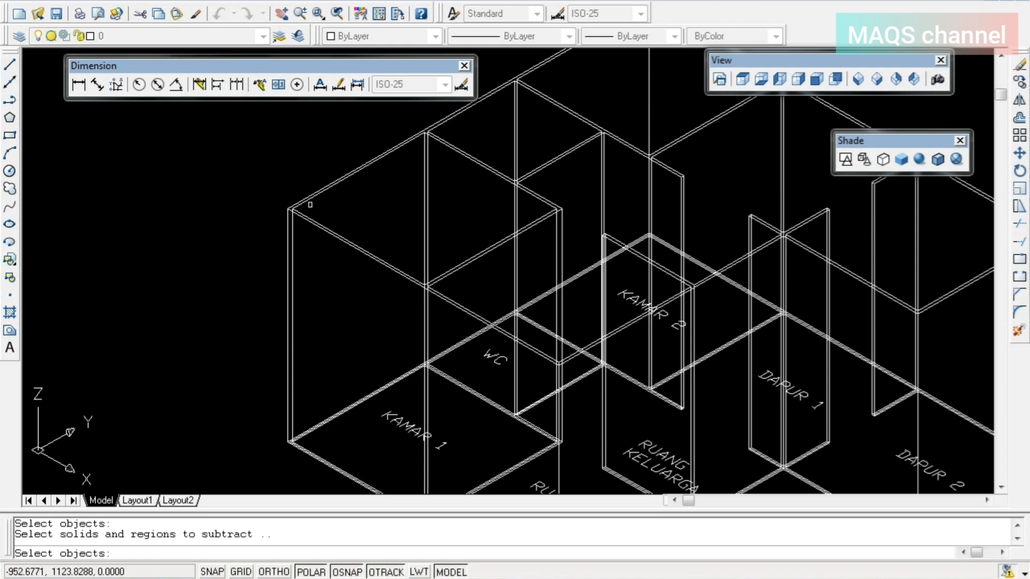
pyautogui.click(297, 204)
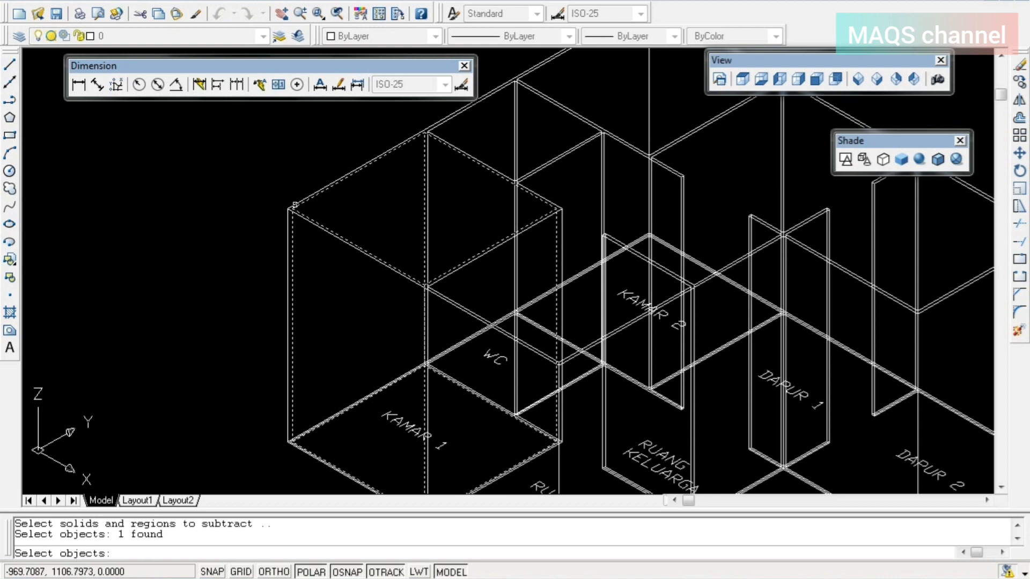
pyautogui.press('Return')
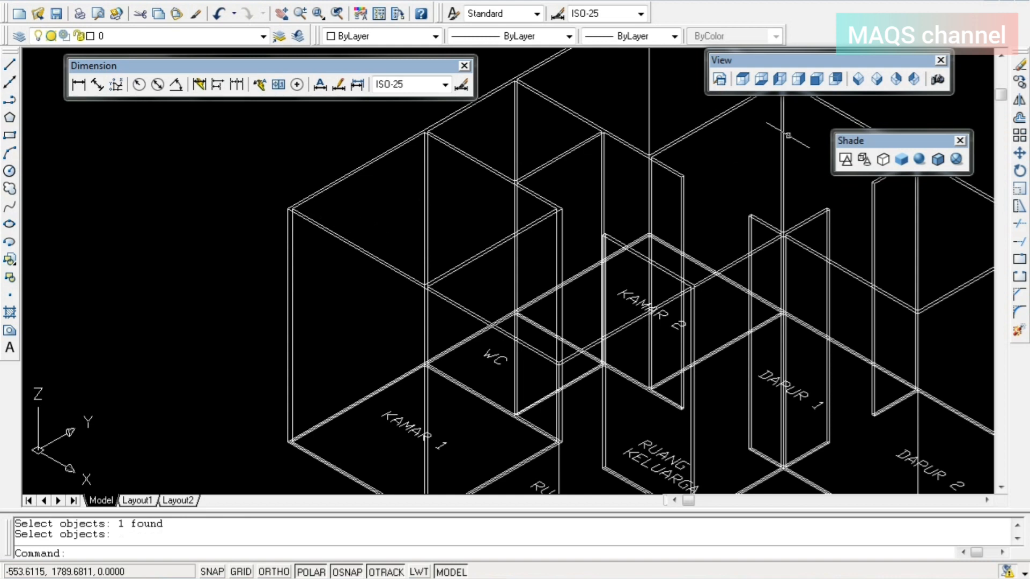
# - Check the hollowed KAMAR 1 room in Flat and Hidden shading, and switch back to 2D wireframe
pyautogui.click(897, 167)
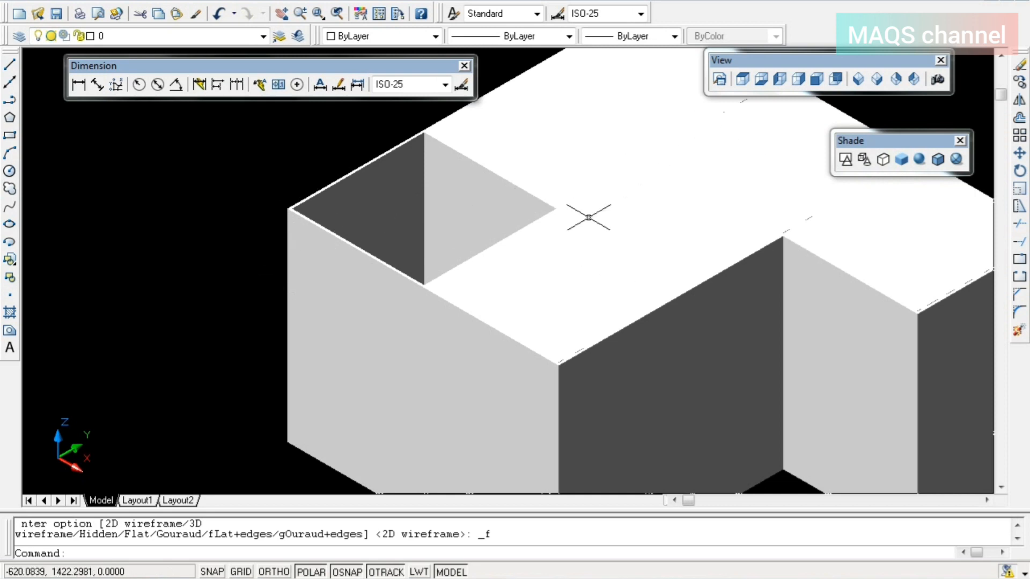
pyautogui.click(883, 159)
pyautogui.scroll(-3, 596, 214)
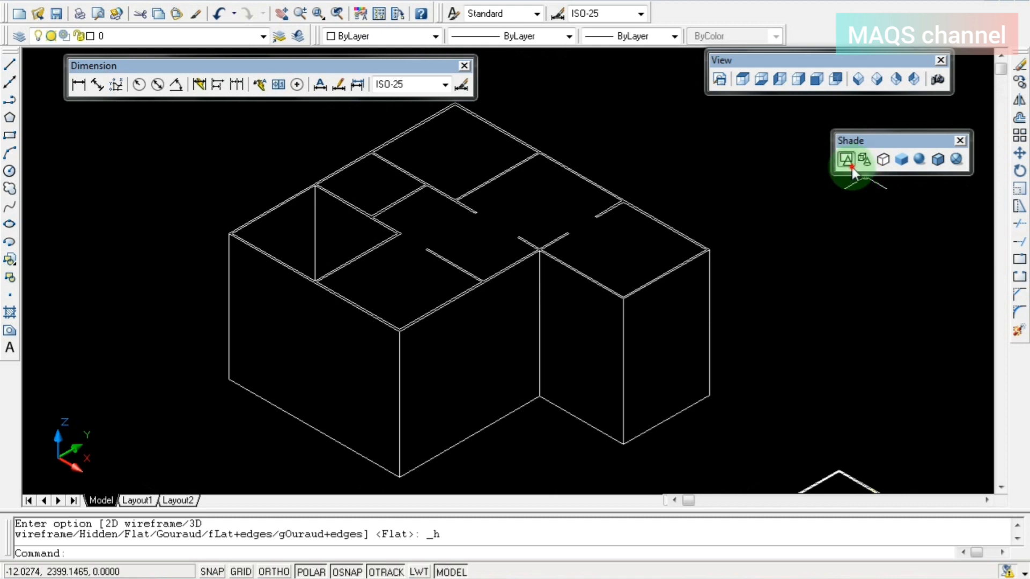
pyautogui.click(845, 160)
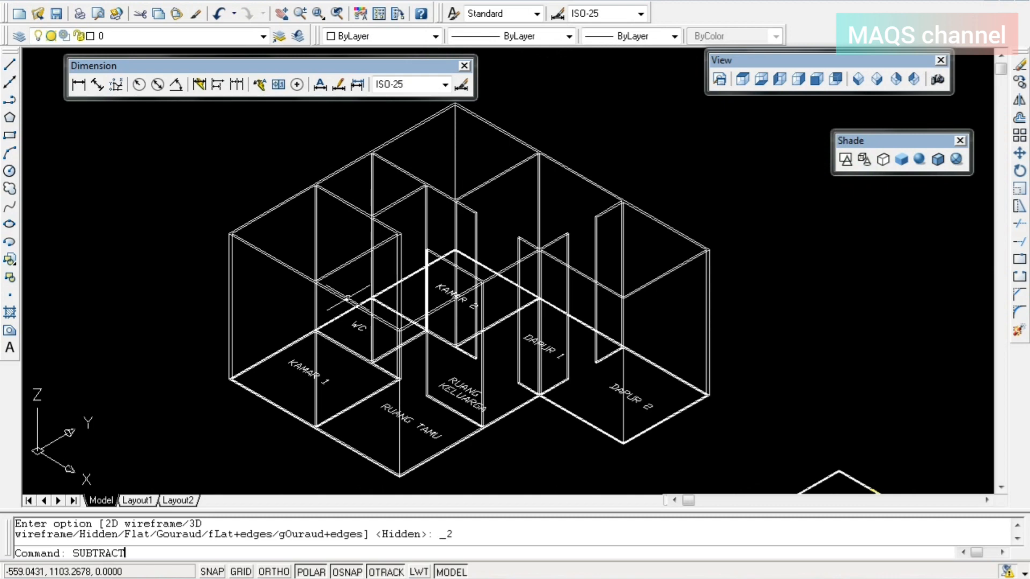
# - Subtract the large interior solid spanning RUANG TAMU, RUANG KELUARGA, DAPUR 1 and DAPUR 2 from the outer house solid
pyautogui.press('Return')
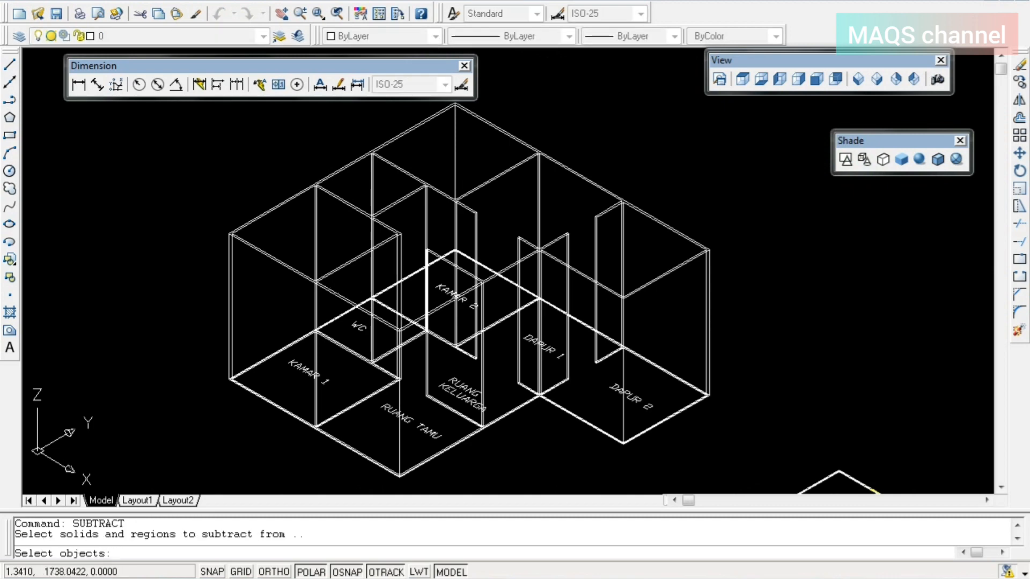
pyautogui.scroll(5, 704, 244)
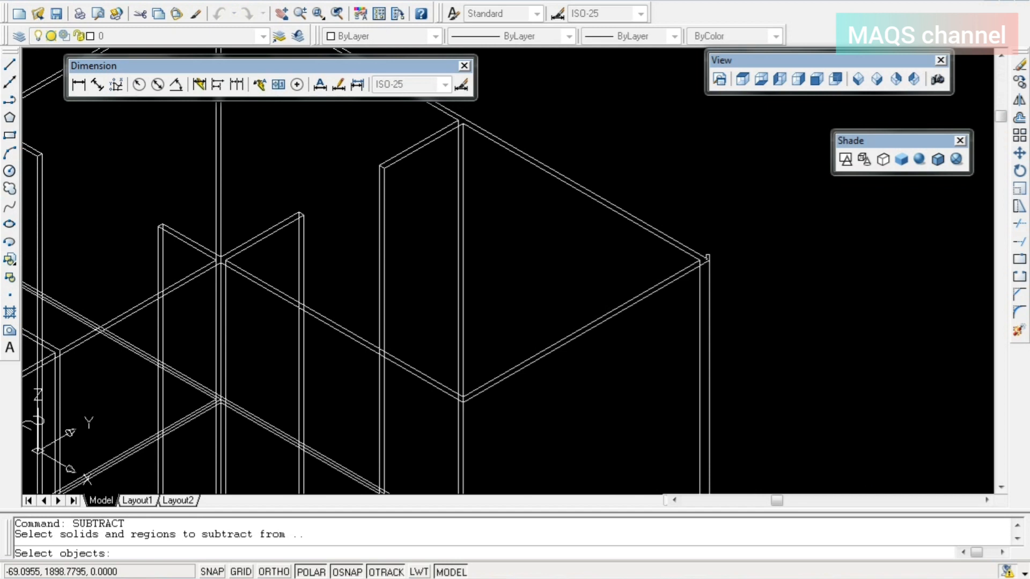
pyautogui.click(707, 258)
pyautogui.scroll(-2, 707, 258)
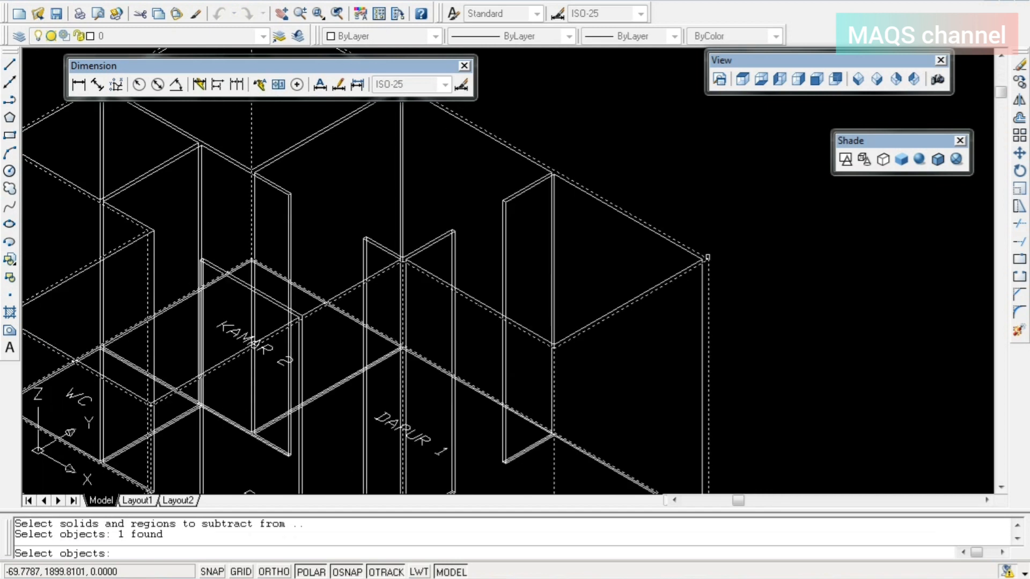
pyautogui.press('Return')
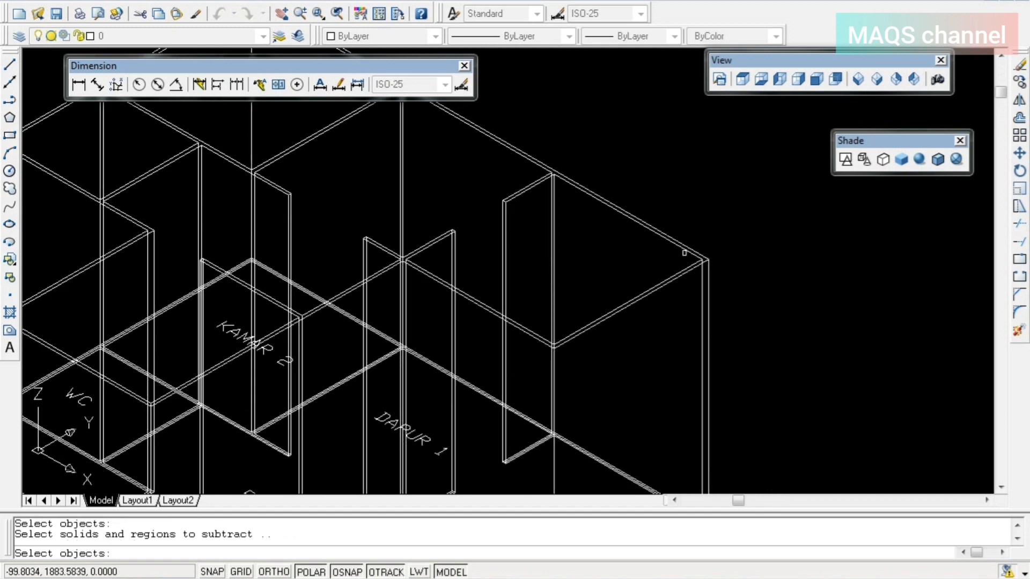
pyautogui.scroll(5, 685, 252)
pyautogui.click(685, 252)
pyautogui.scroll(-3, 685, 252)
pyautogui.press('Return')
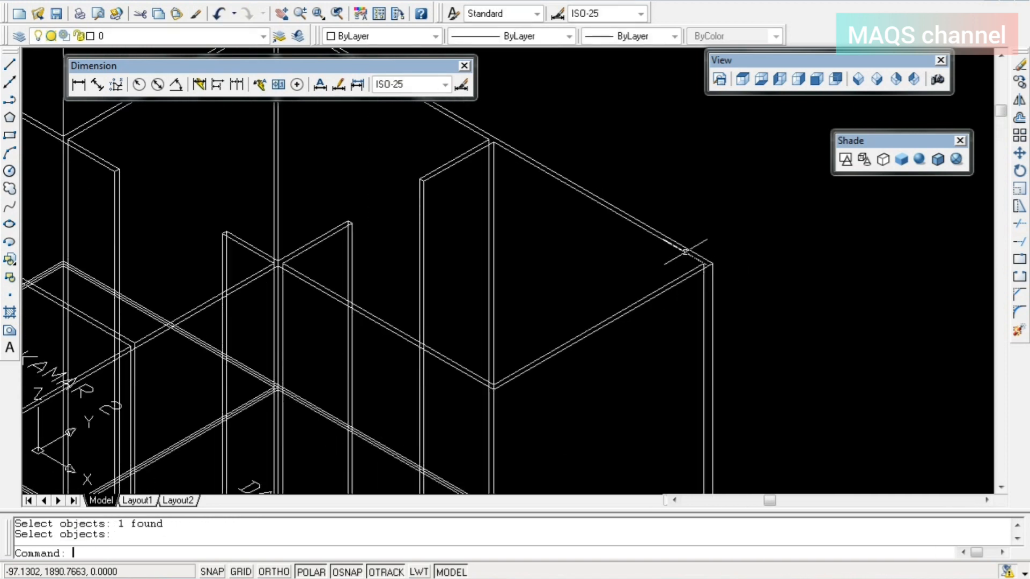
# - Apply Flat shading to the house model to inspect the hollowed living and kitchen area
pyautogui.click(901, 159)
pyautogui.scroll(-3, 664, 289)
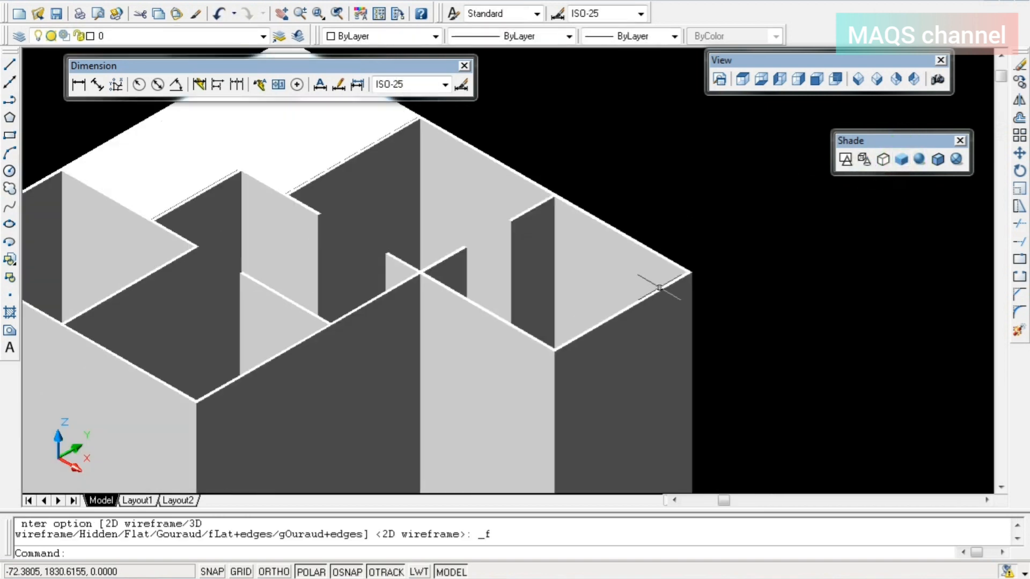
pyautogui.moveTo(579, 271); pyautogui.dragTo(752, 206, button='middle')
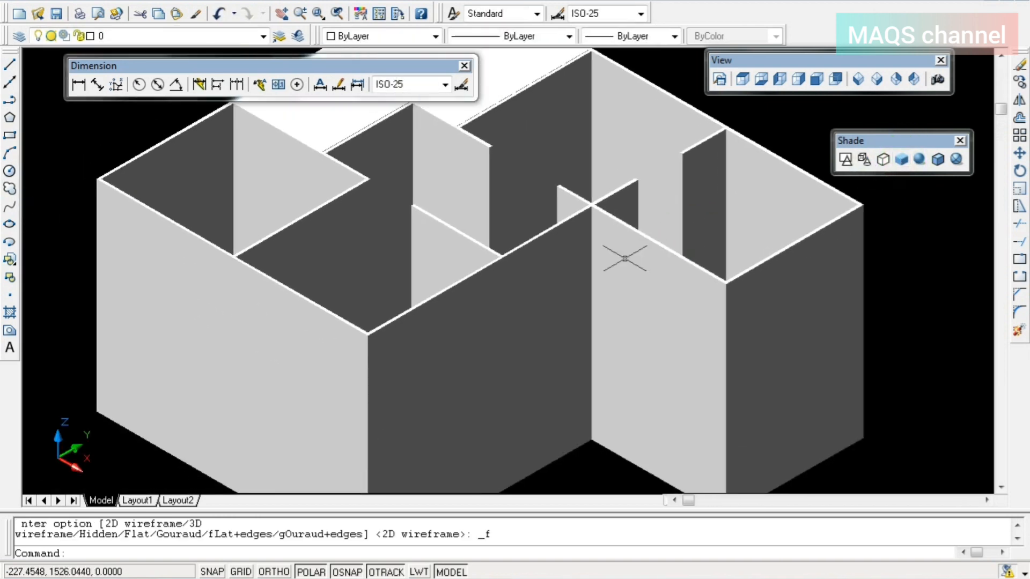
# - Inspect the hollowed living and kitchen area, and switch the house model back to 2D wireframe
pyautogui.scroll(-2, 593, 223)
pyautogui.scroll(1, 585, 183)
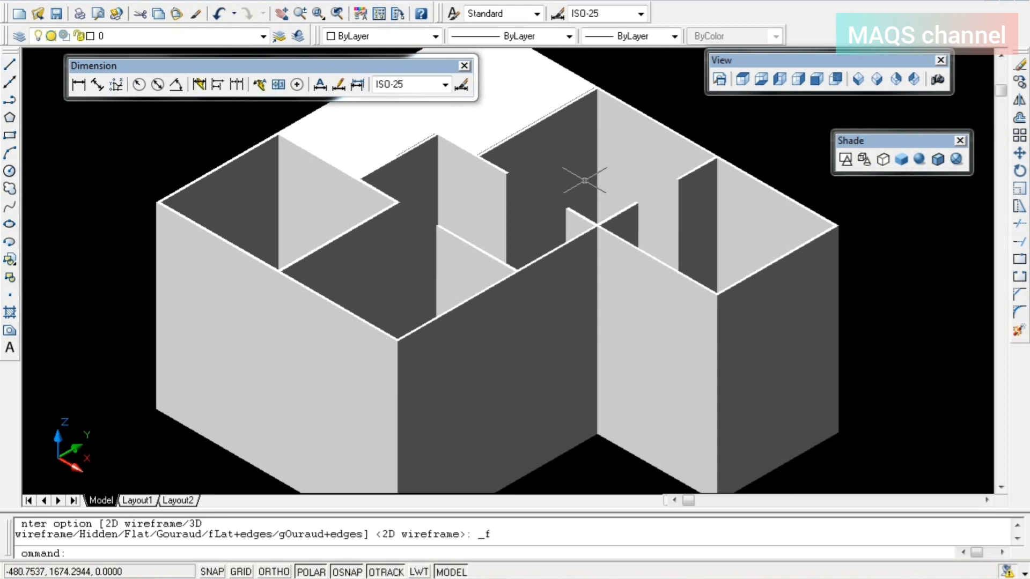
pyautogui.moveTo(578, 181); pyautogui.dragTo(574, 231, button='middle')
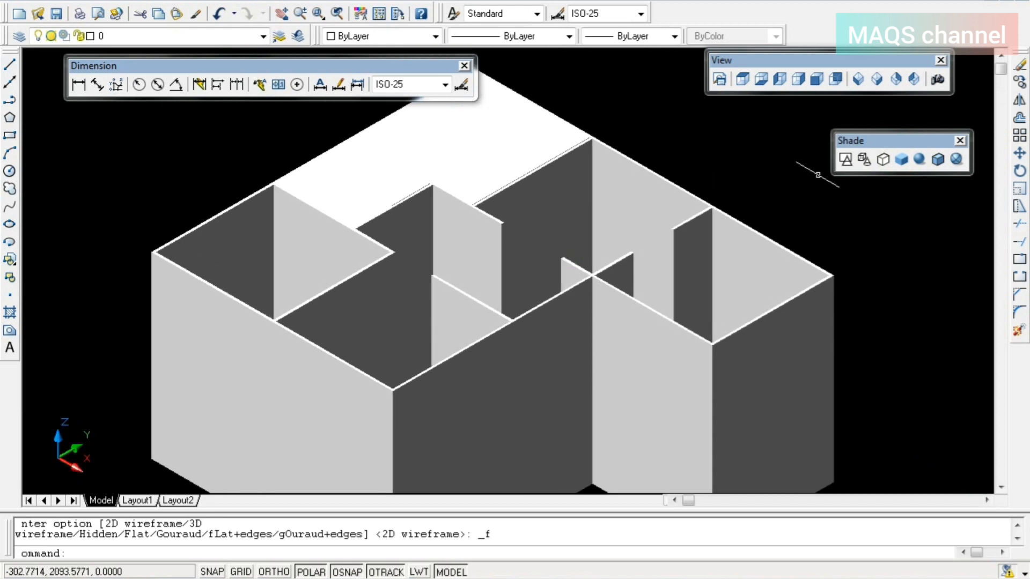
pyautogui.click(846, 159)
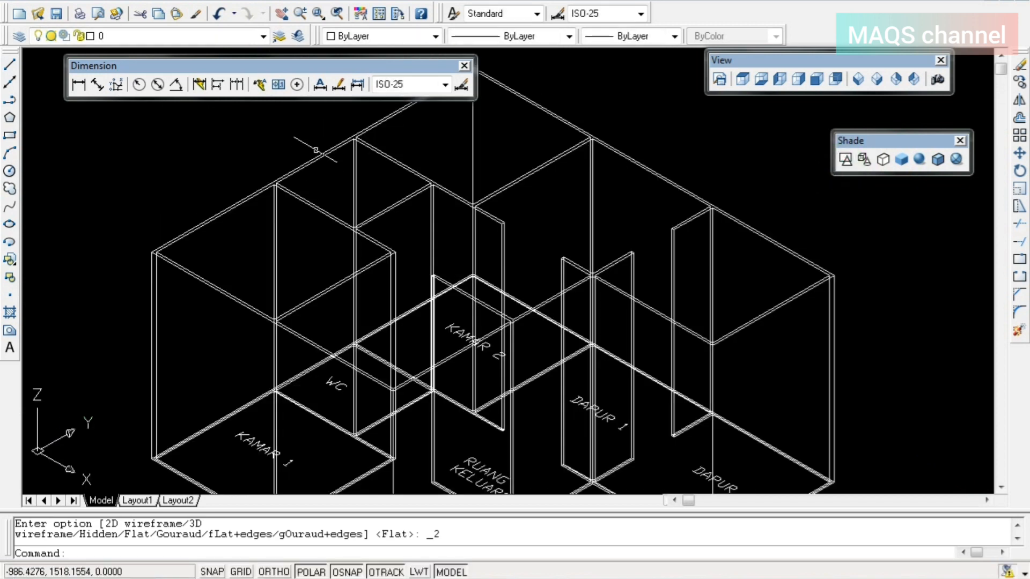
# - Subtract the WC interior solid from the outer house solid and check the room in Flat shading
pyautogui.scroll(2, 316, 150)
pyautogui.write('SUBTRAC')
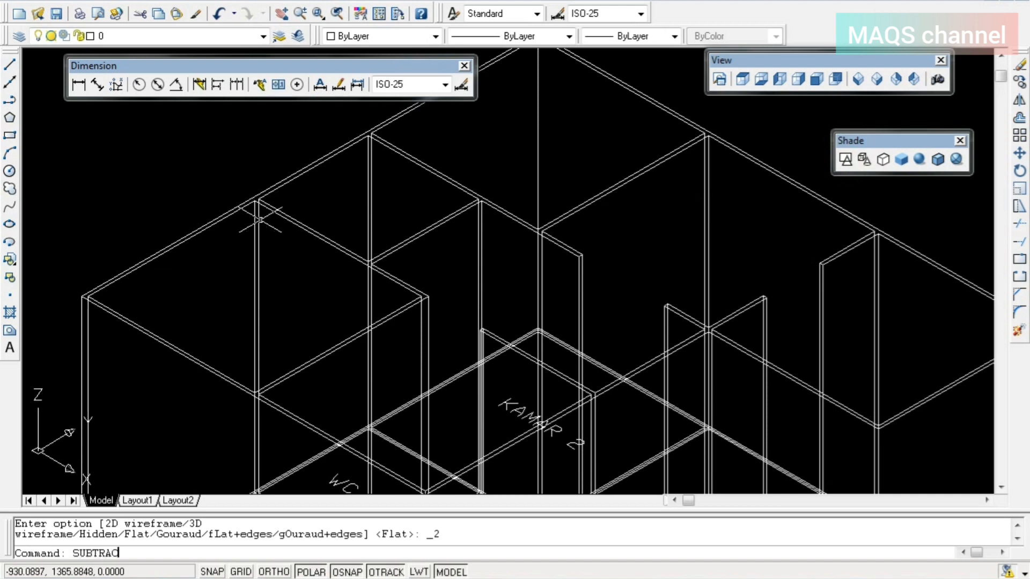
pyautogui.write('T')
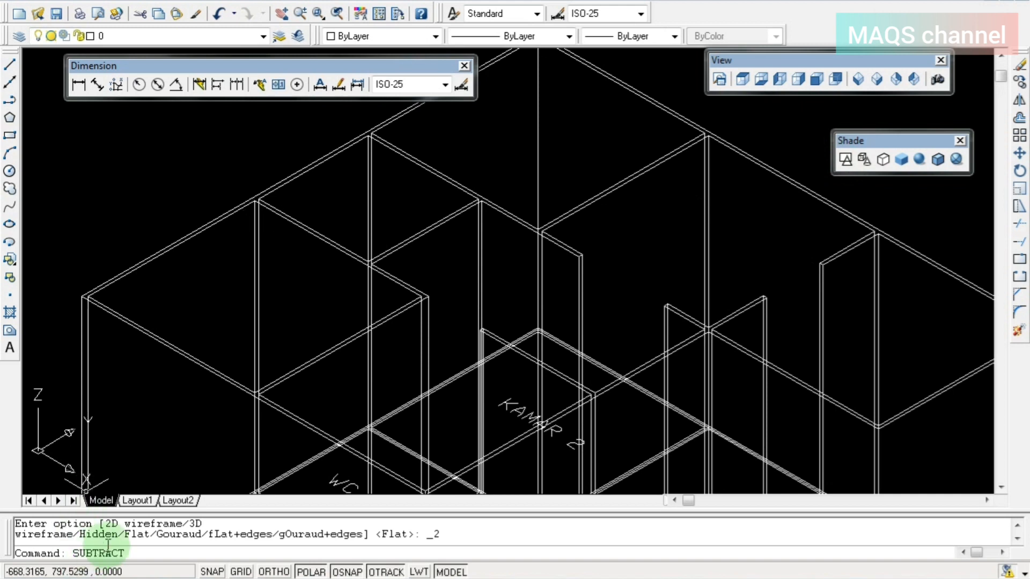
pyautogui.press('Return')
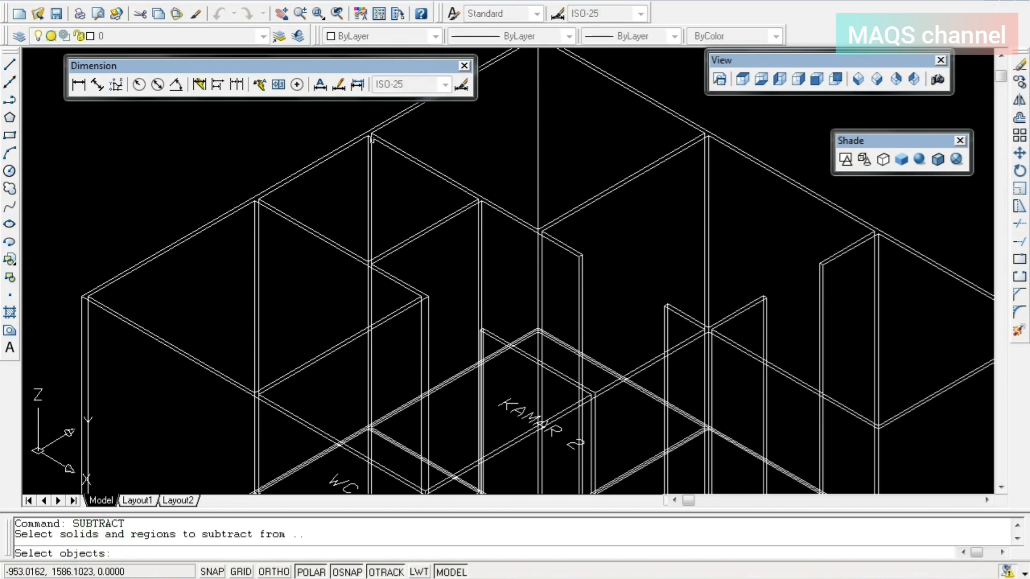
pyautogui.click(362, 134)
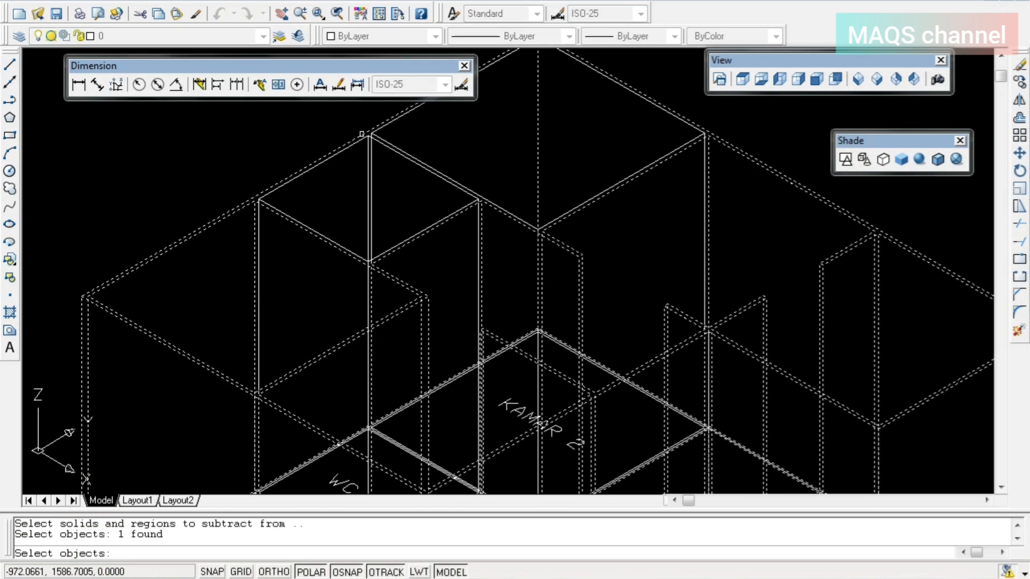
pyautogui.press('Return')
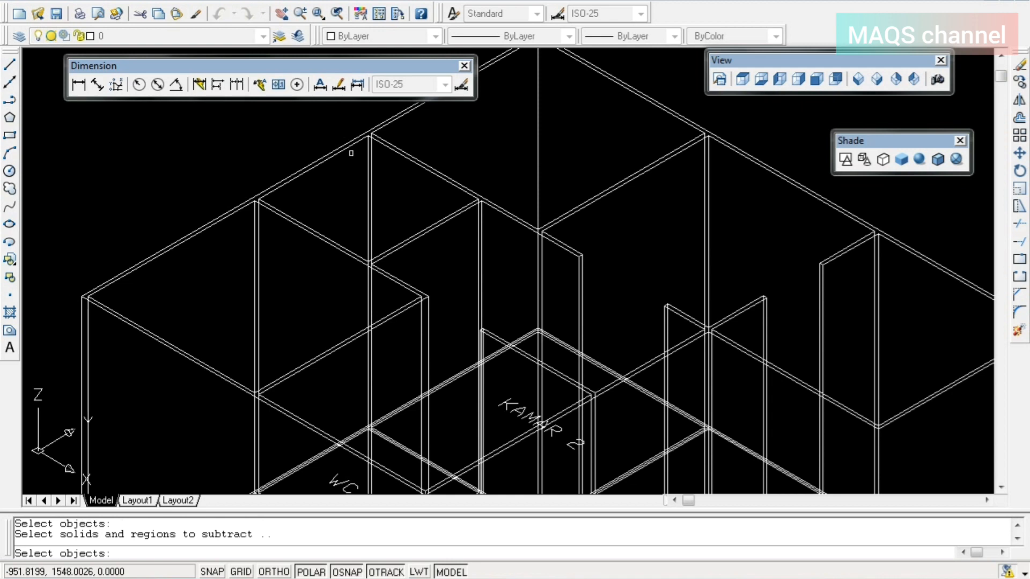
pyautogui.click(339, 154)
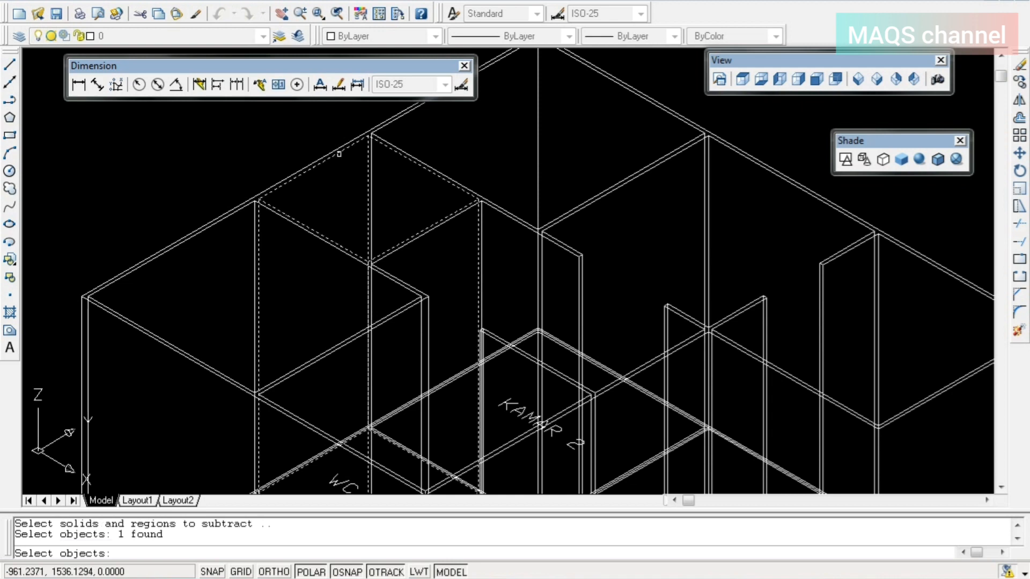
pyautogui.press('Return')
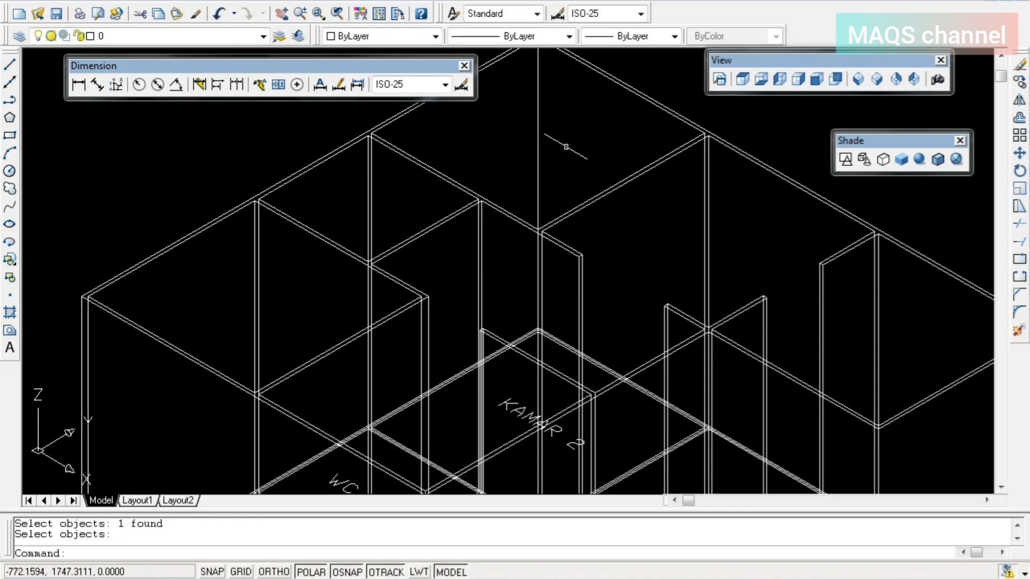
pyautogui.click(899, 157)
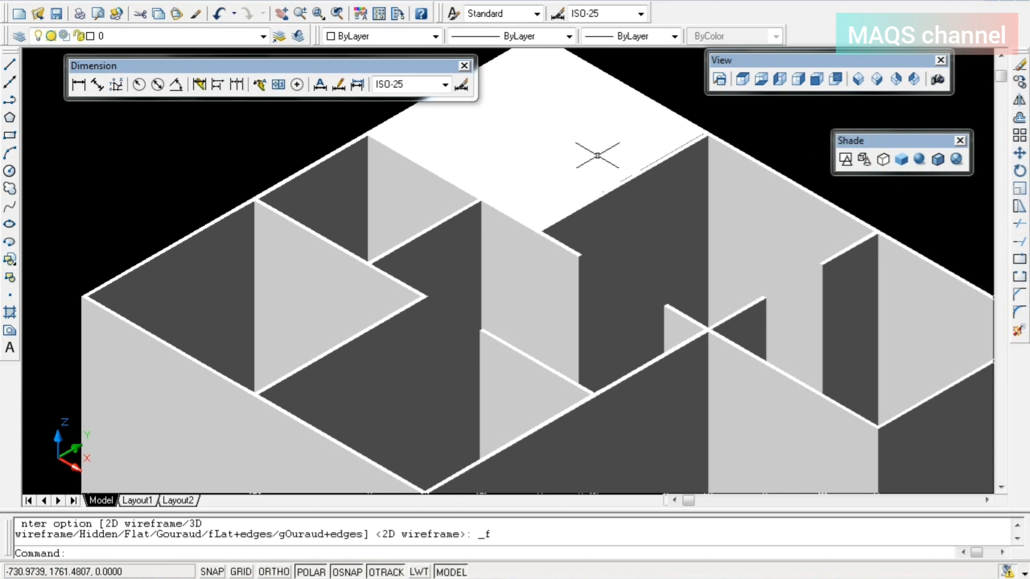
# - Return to 2D wireframe and subtract the KAMAR 2 interior solid from the outer house solid
pyautogui.click(845, 160)
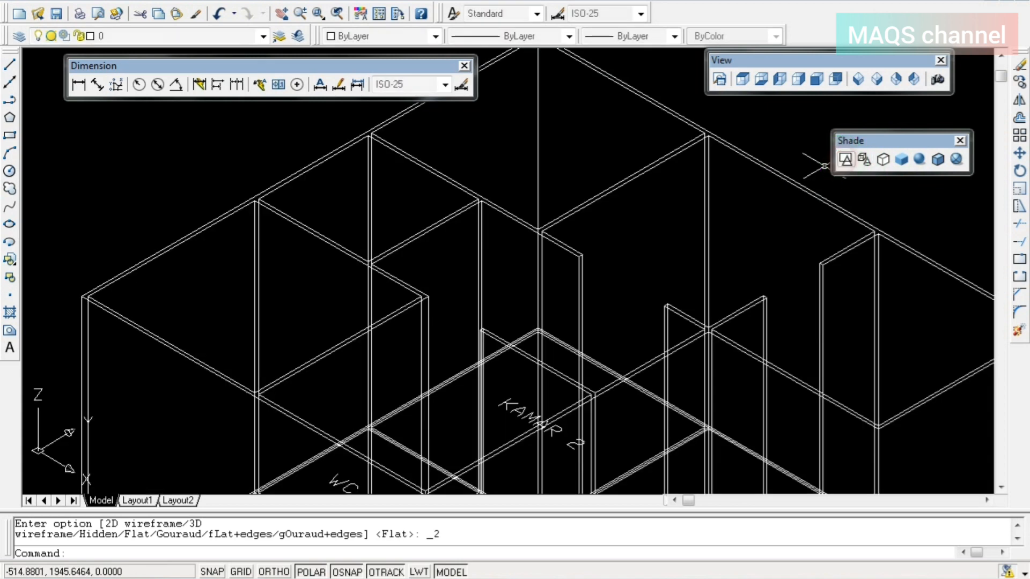
pyautogui.moveTo(537, 190); pyautogui.dragTo(506, 287, button='middle')
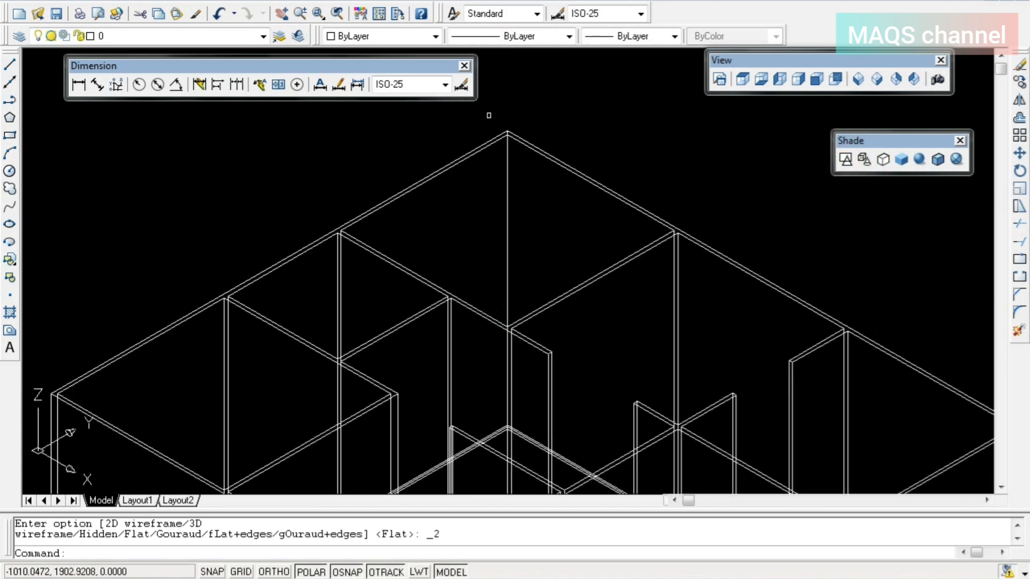
pyautogui.scroll(2, 432, 165)
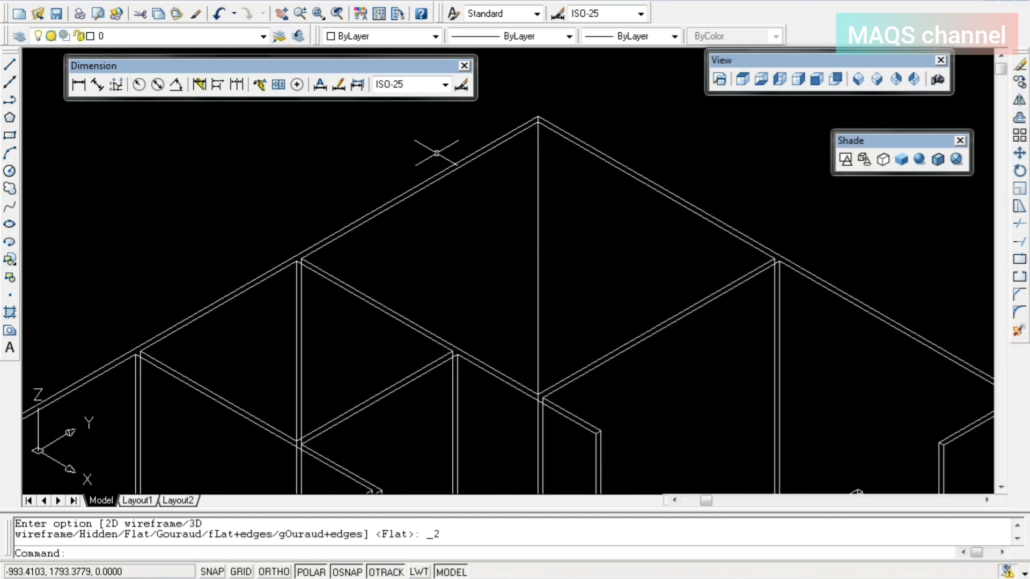
pyautogui.write('SUBTRACT')
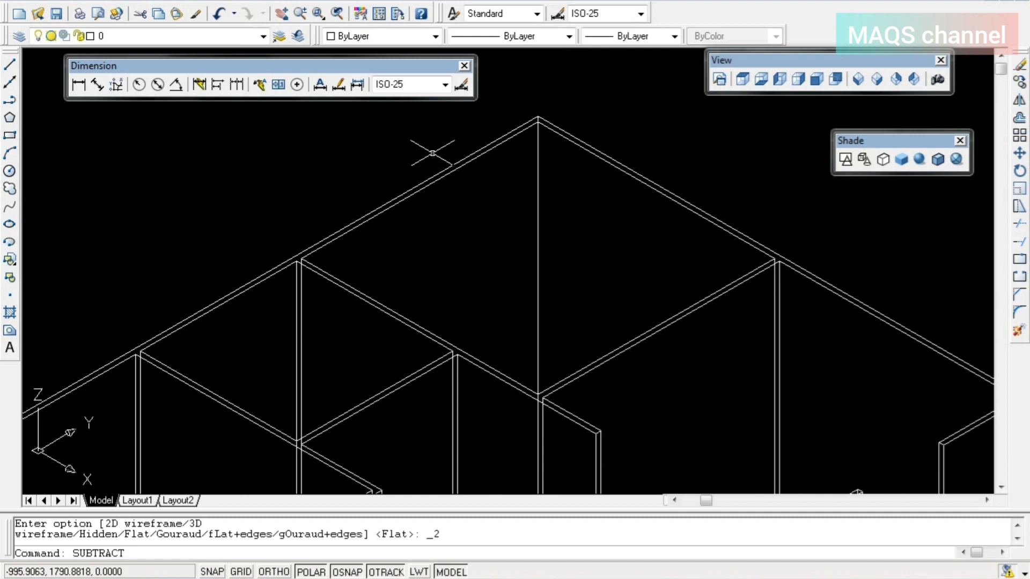
pyautogui.press('Return')
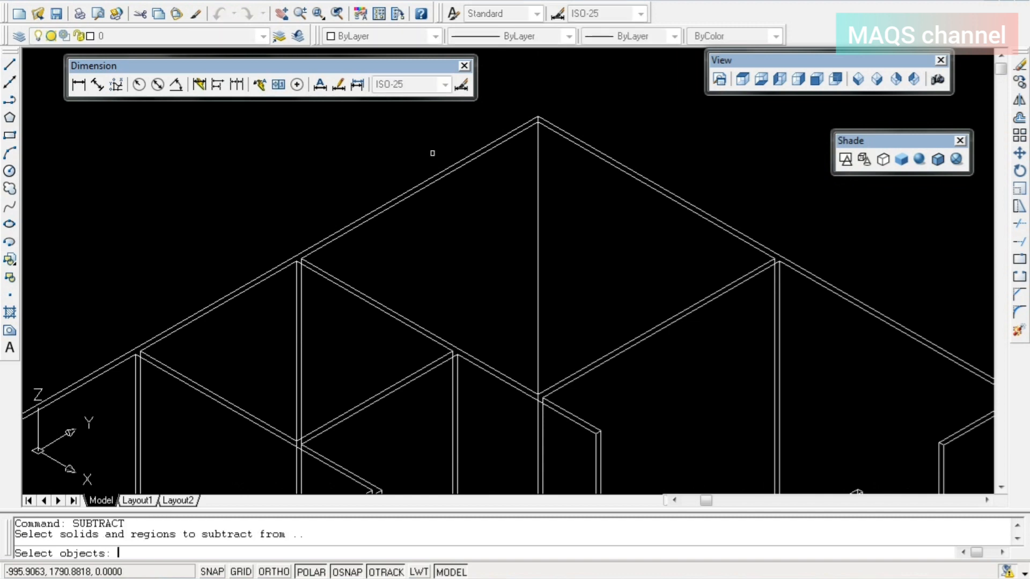
pyautogui.click(525, 123)
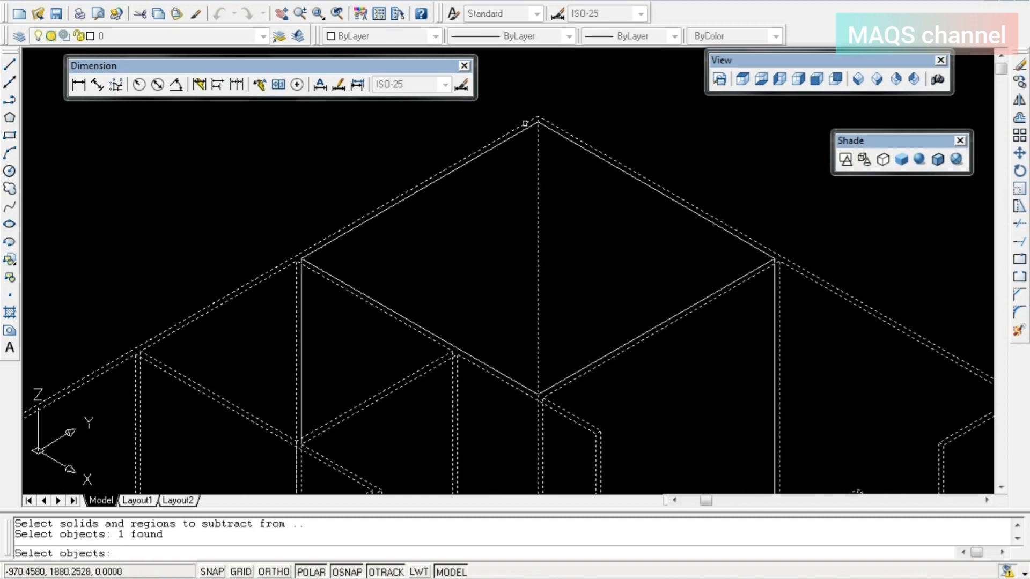
pyautogui.press('Return')
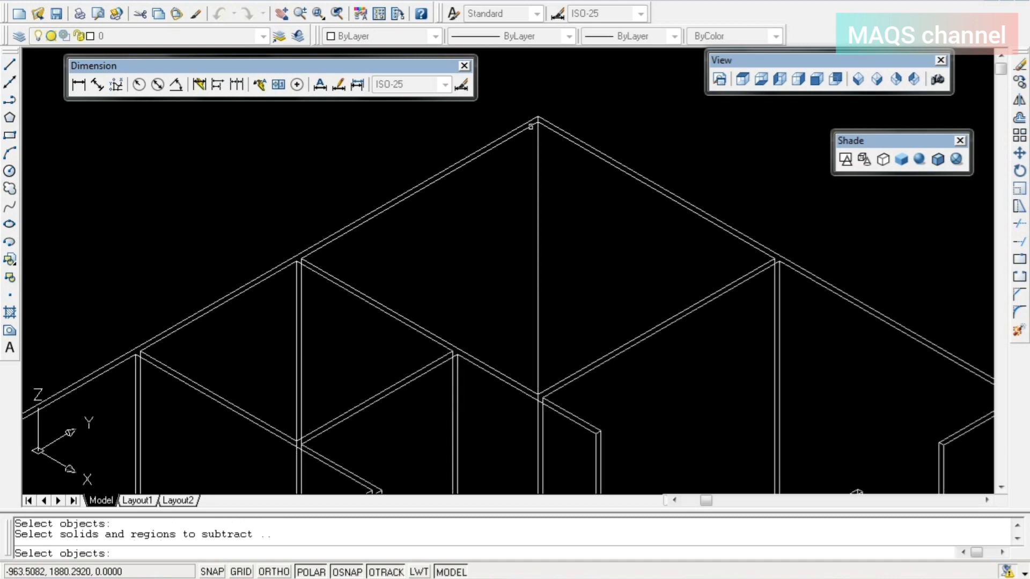
pyautogui.click(530, 127)
pyautogui.press('Return')
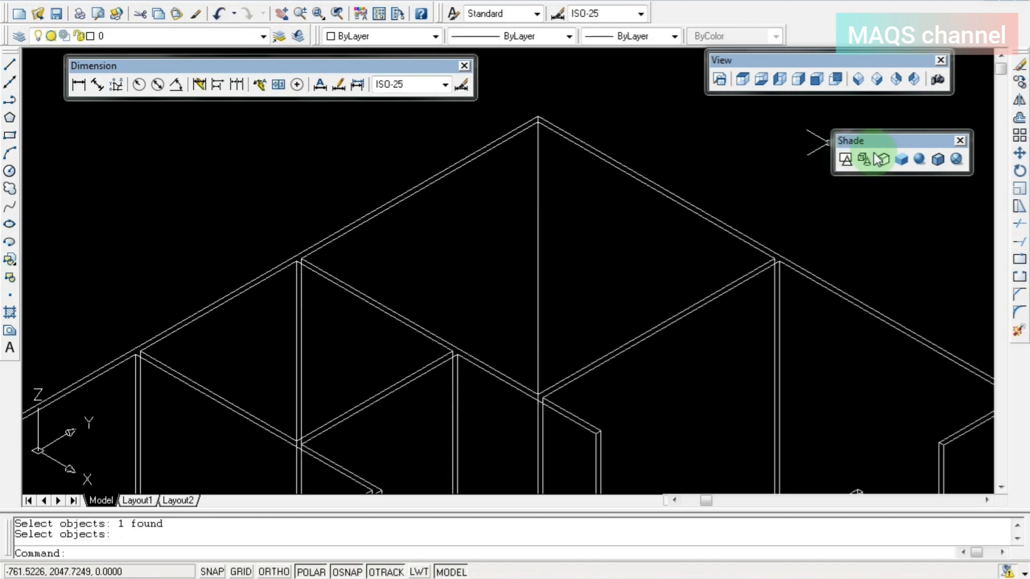
# - Display the house model in Hidden and then Flat shading, and inspect all the hollowed rooms
pyautogui.click(883, 160)
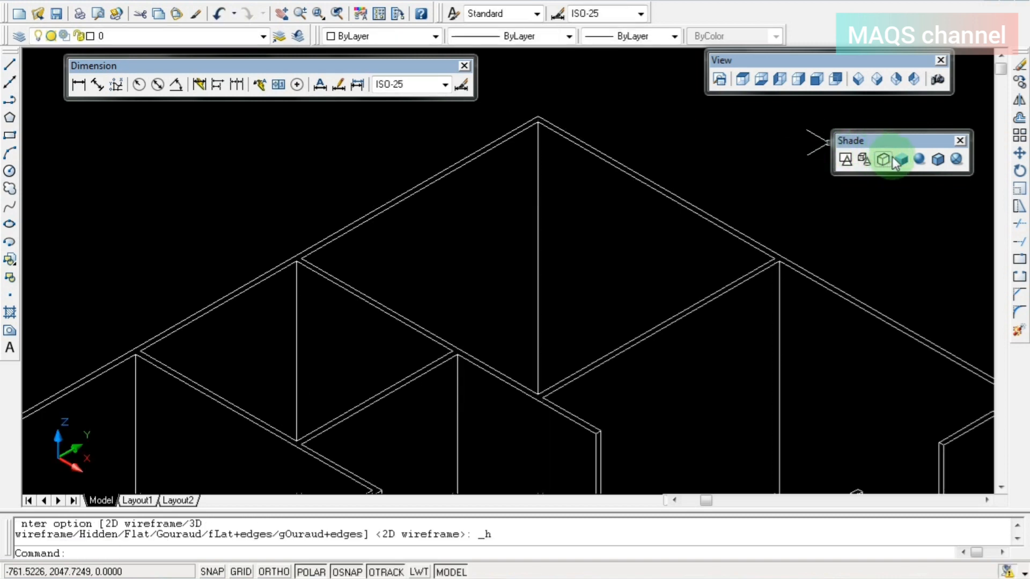
pyautogui.click(901, 159)
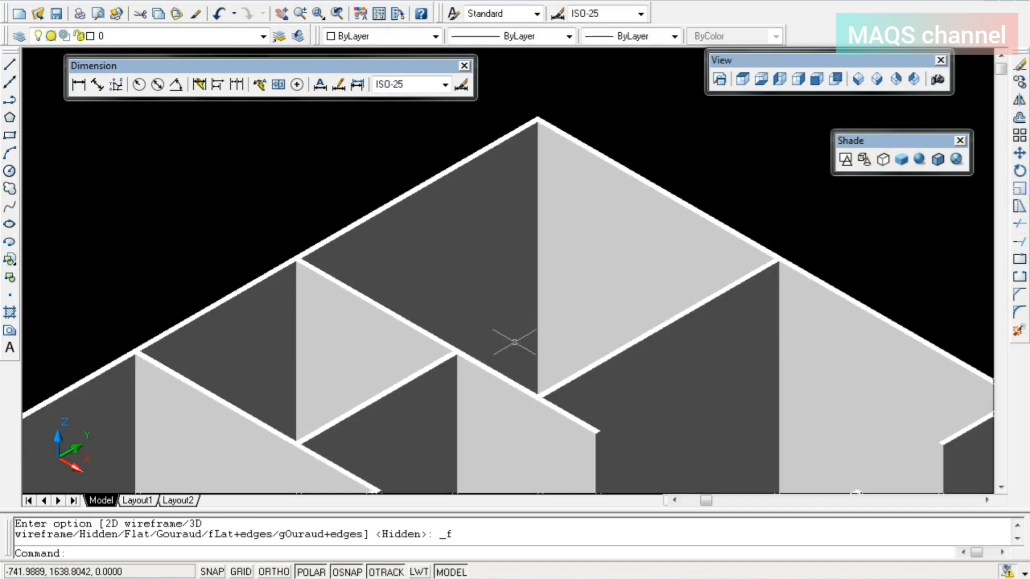
pyautogui.scroll(-6, 515, 342)
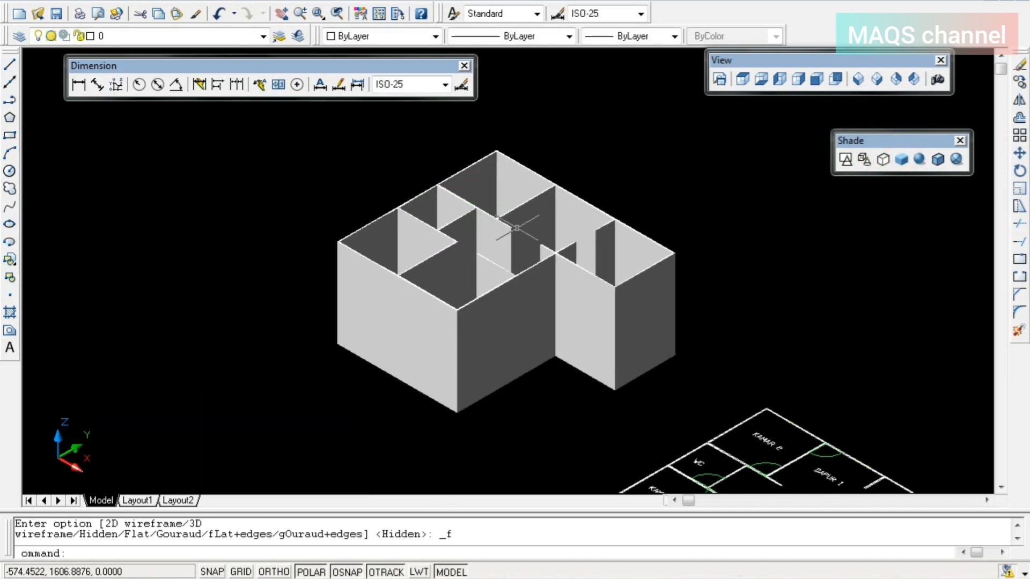
pyautogui.scroll(3, 512, 228)
pyautogui.scroll(-2, 528, 229)
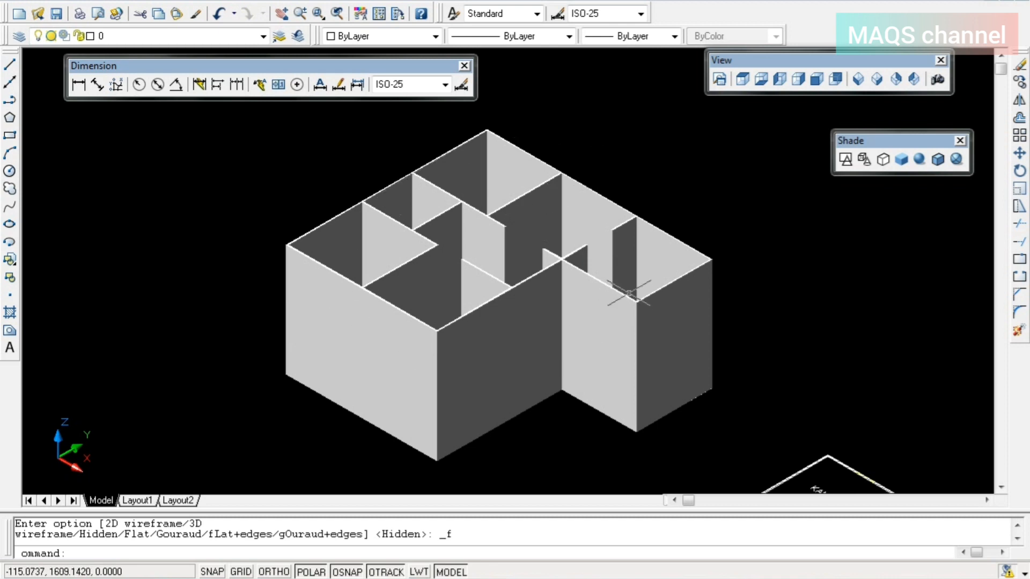
# - Turn on the 3D Orbit toolbar in the Customize dialog and close the dialog
pyautogui.click(86, 3)
pyautogui.click(138, 305)
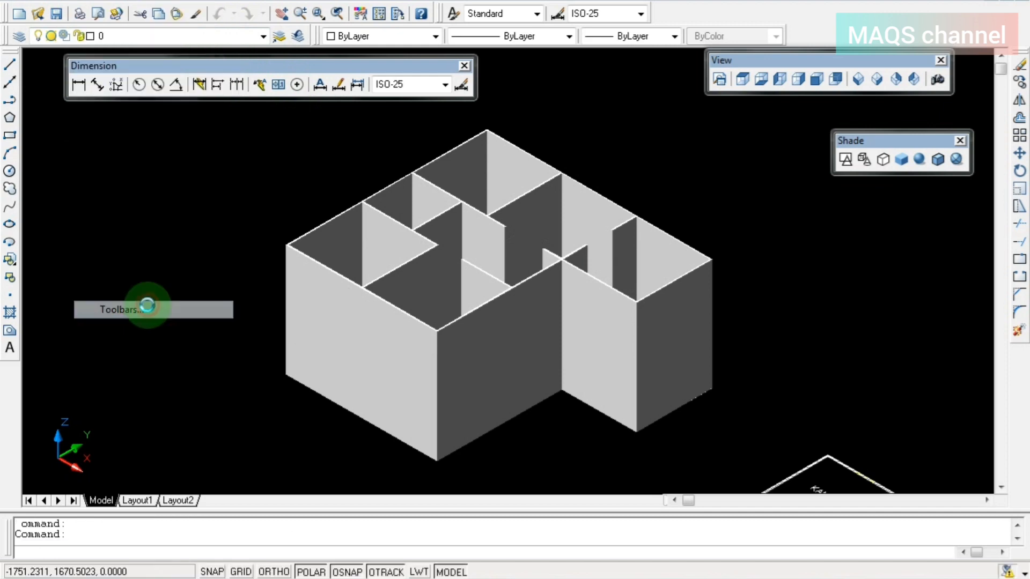
pyautogui.moveTo(484, 223); pyautogui.dragTo(474, 199)
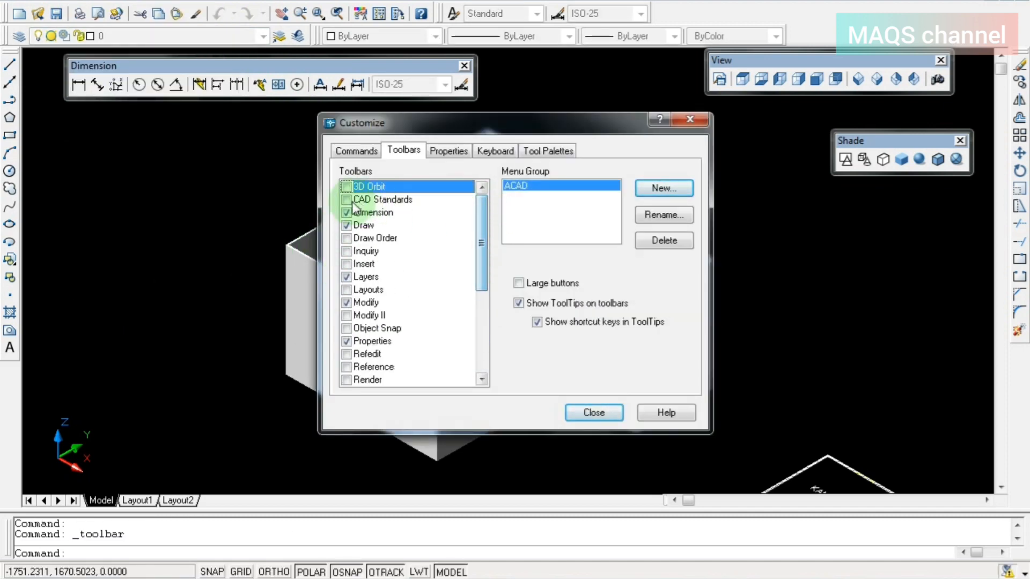
pyautogui.click(346, 186)
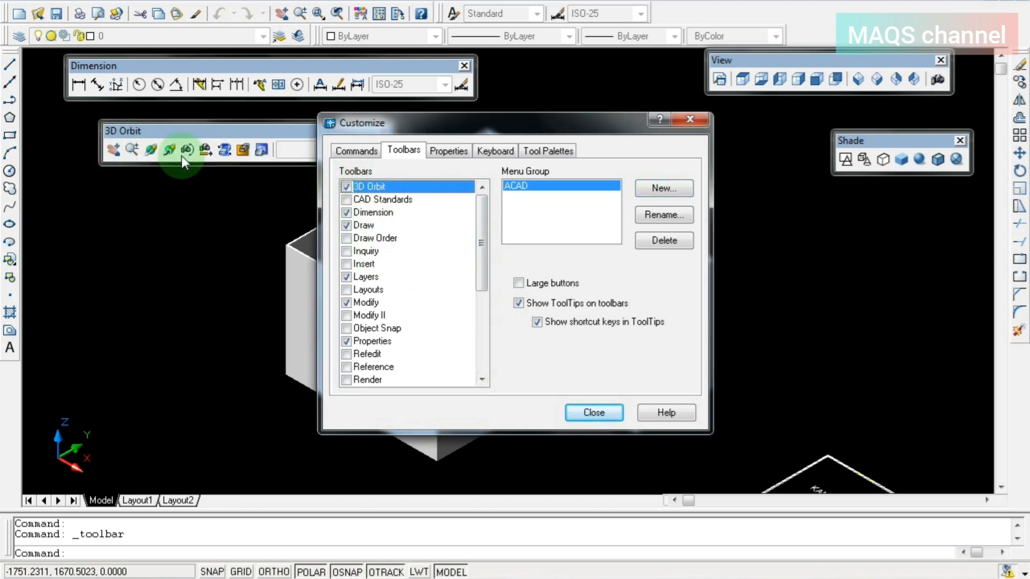
pyautogui.click(606, 413)
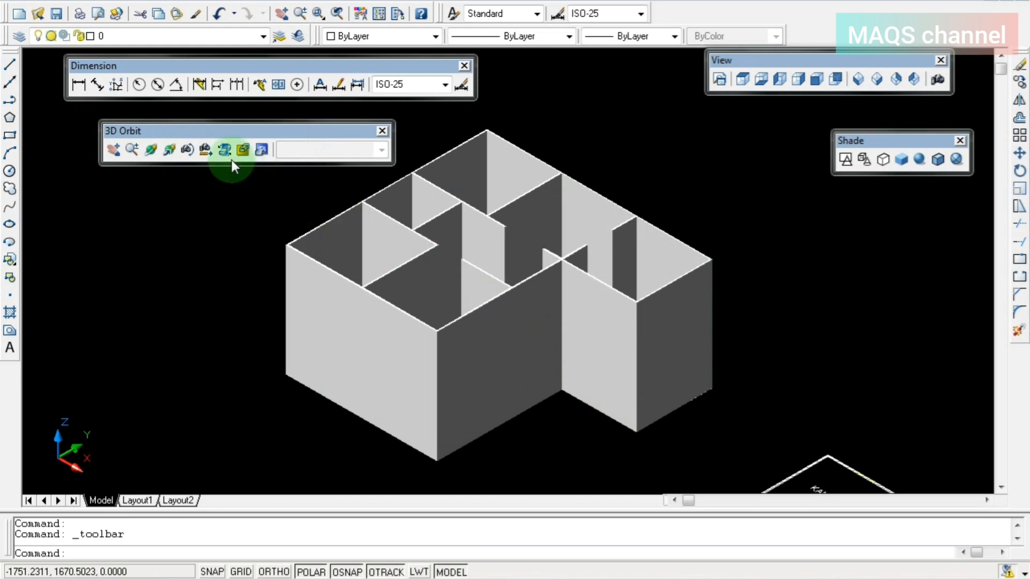
# - Rotate the shaded house with 3D Orbit to view the labelled rooms from above
pyautogui.click(148, 150)
pyautogui.moveTo(501, 375); pyautogui.dragTo(630, 375)
pyautogui.moveTo(582, 324); pyautogui.dragTo(574, 310, button='middle')
pyautogui.moveTo(581, 363); pyautogui.dragTo(545, 361)
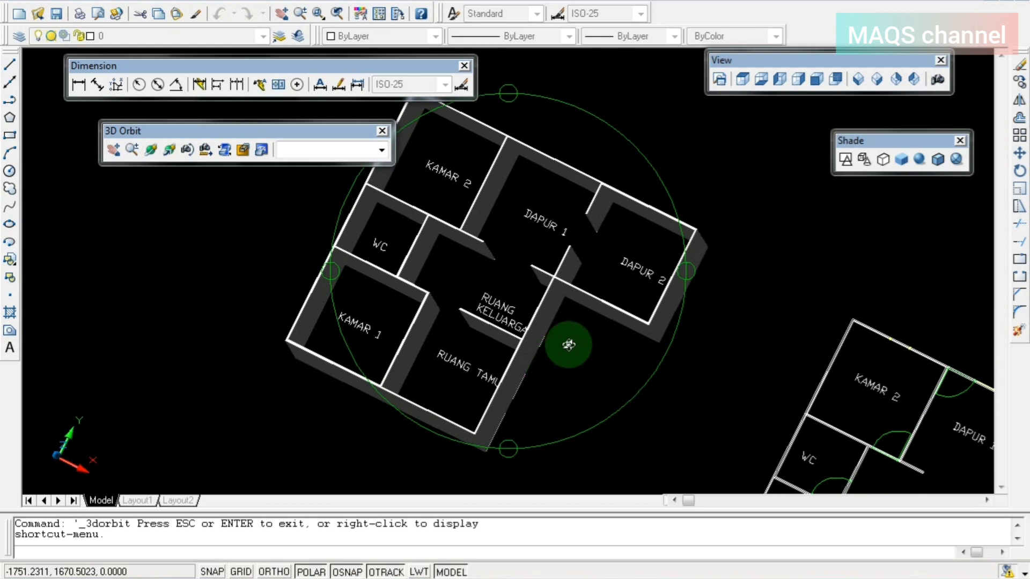
# - Spin the house with 3D Continuous Orbit to view it from changing angles, and stop the rotation
pyautogui.click(169, 150)
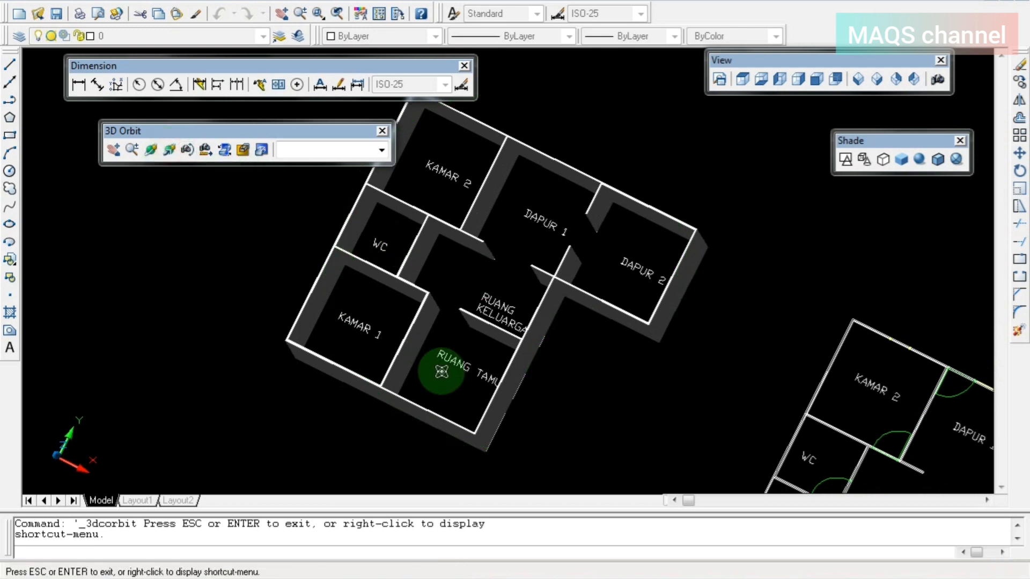
pyautogui.moveTo(437, 368); pyautogui.dragTo(446, 373)
pyautogui.moveTo(505, 383); pyautogui.dragTo(551, 354)
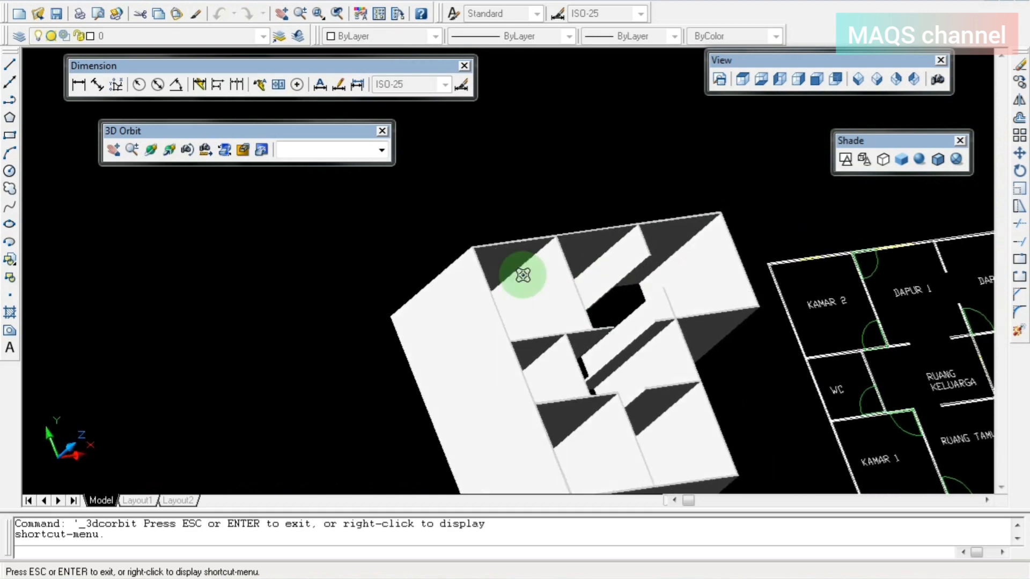
pyautogui.moveTo(530, 298); pyautogui.dragTo(526, 288)
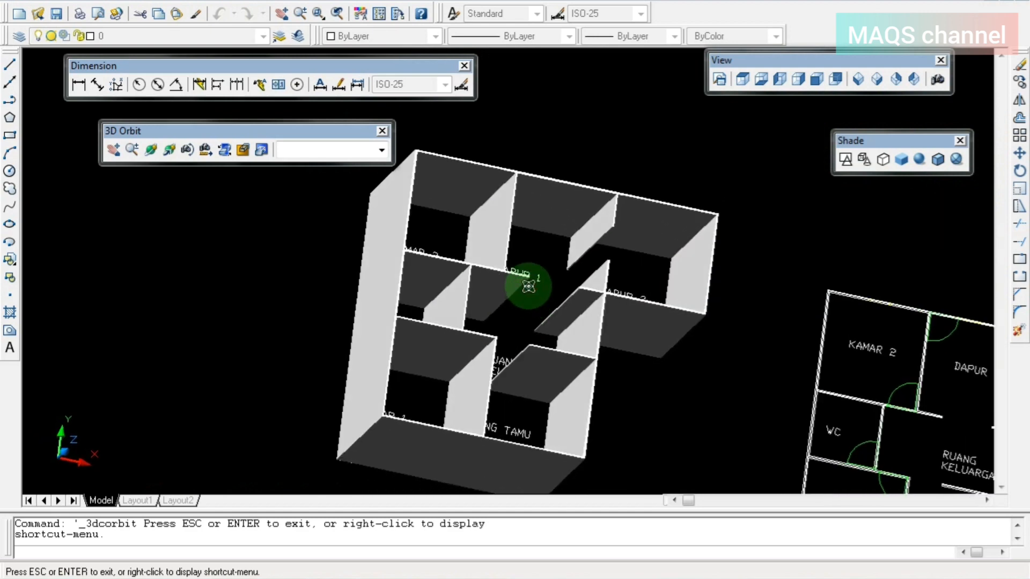
# - Tilt the house with 3D Orbit to an upright oblique view of its walls and rooms
pyautogui.click(151, 150)
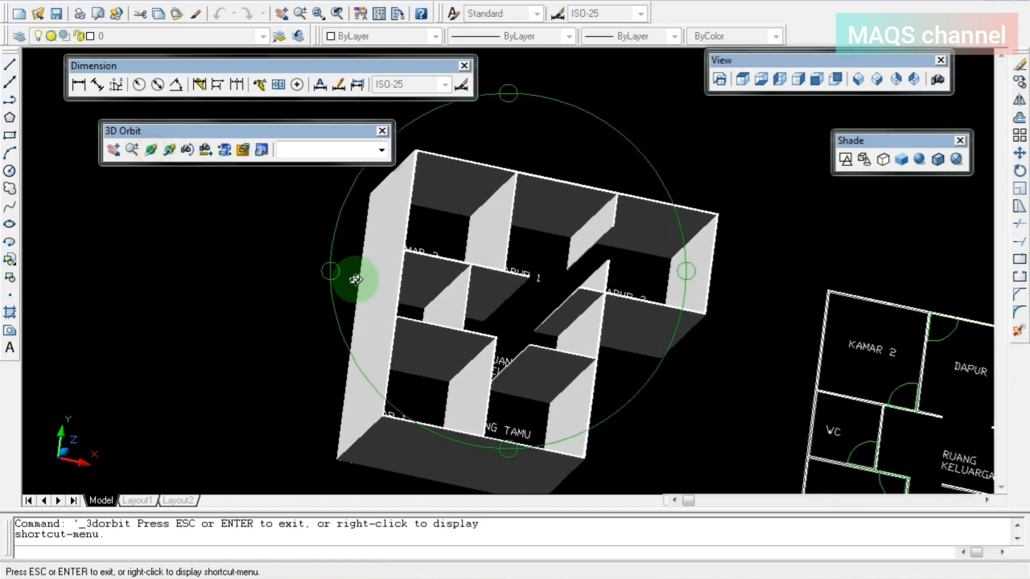
pyautogui.moveTo(563, 379); pyautogui.dragTo(471, 317)
pyautogui.moveTo(602, 239); pyautogui.dragTo(583, 300)
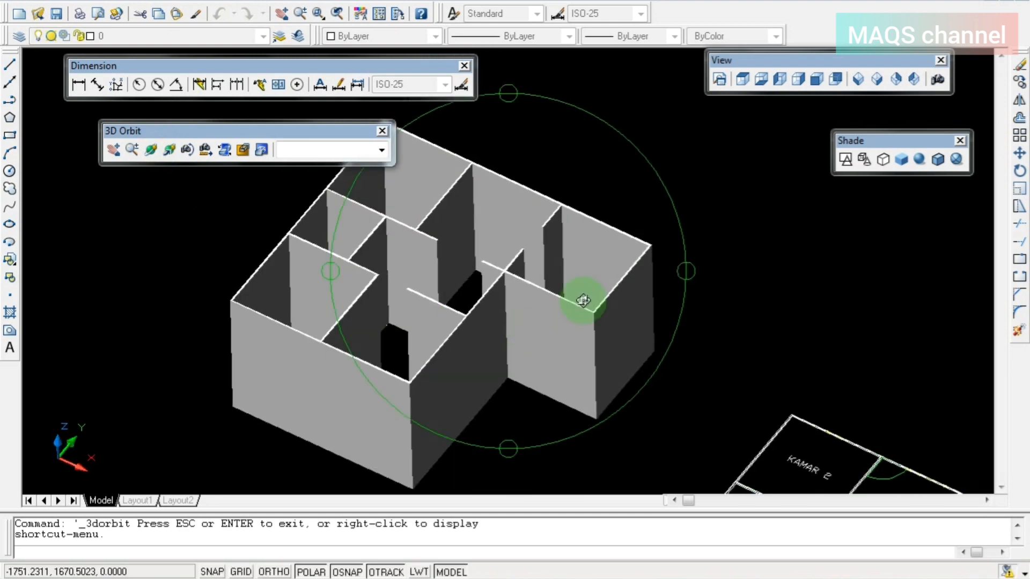
# - Restore the SE Isometric view and frame the shaded house model in the drawing area
pyautogui.click(876, 80)
pyautogui.moveTo(422, 234); pyautogui.dragTo(686, 402, button='middle')
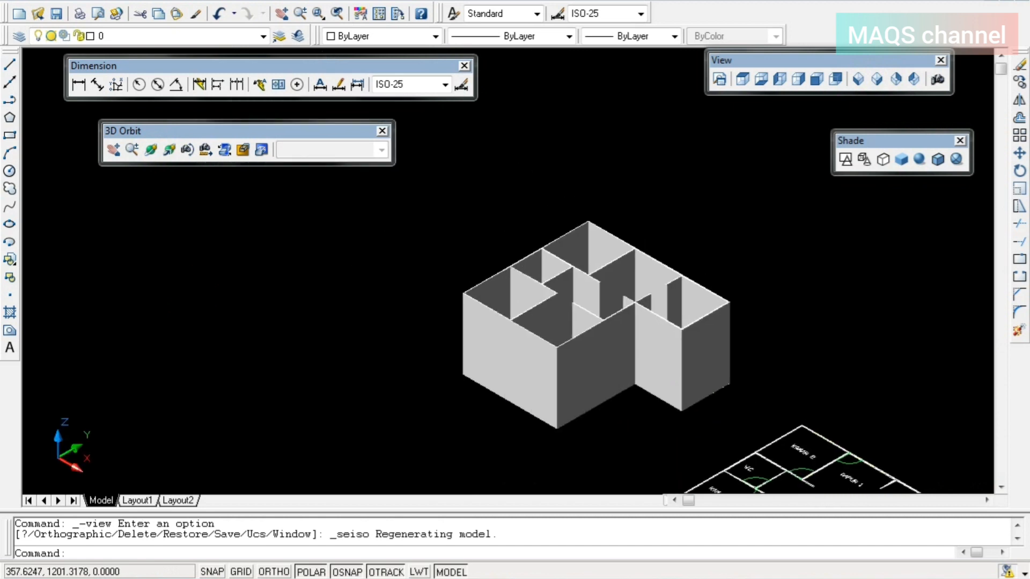
pyautogui.scroll(3, 673, 321)
pyautogui.scroll(-2, 672, 321)
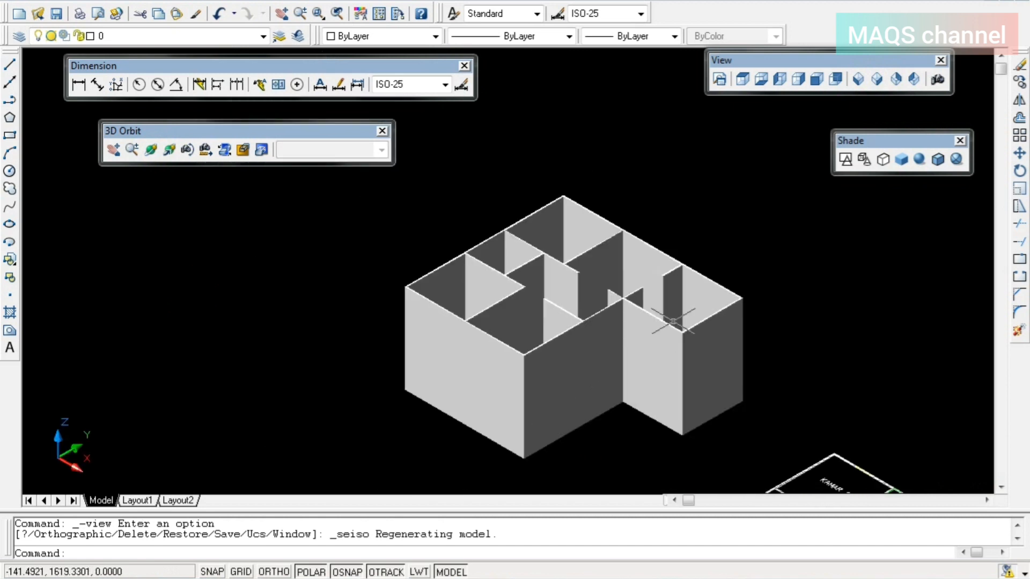